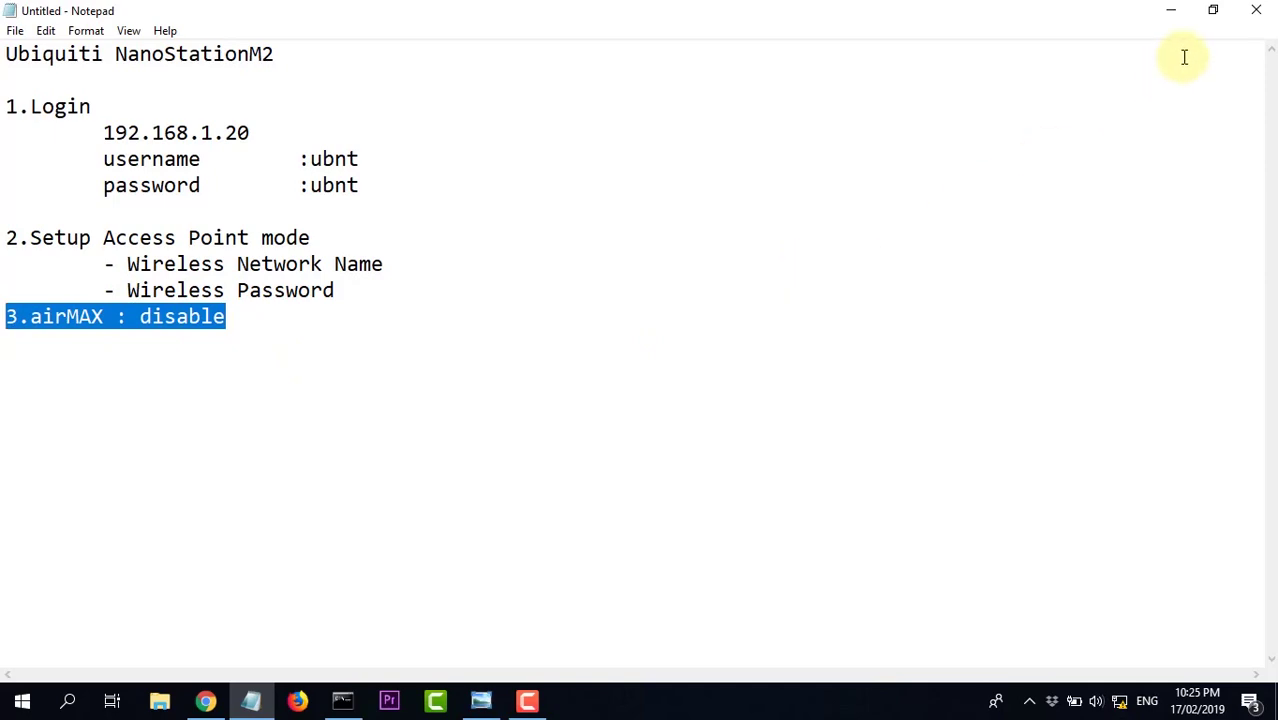
# Step: Reach the Ethernet 2 Properties dialog via Network & Internet settings and Network and Sharing Center
pyautogui.click(1171, 12)
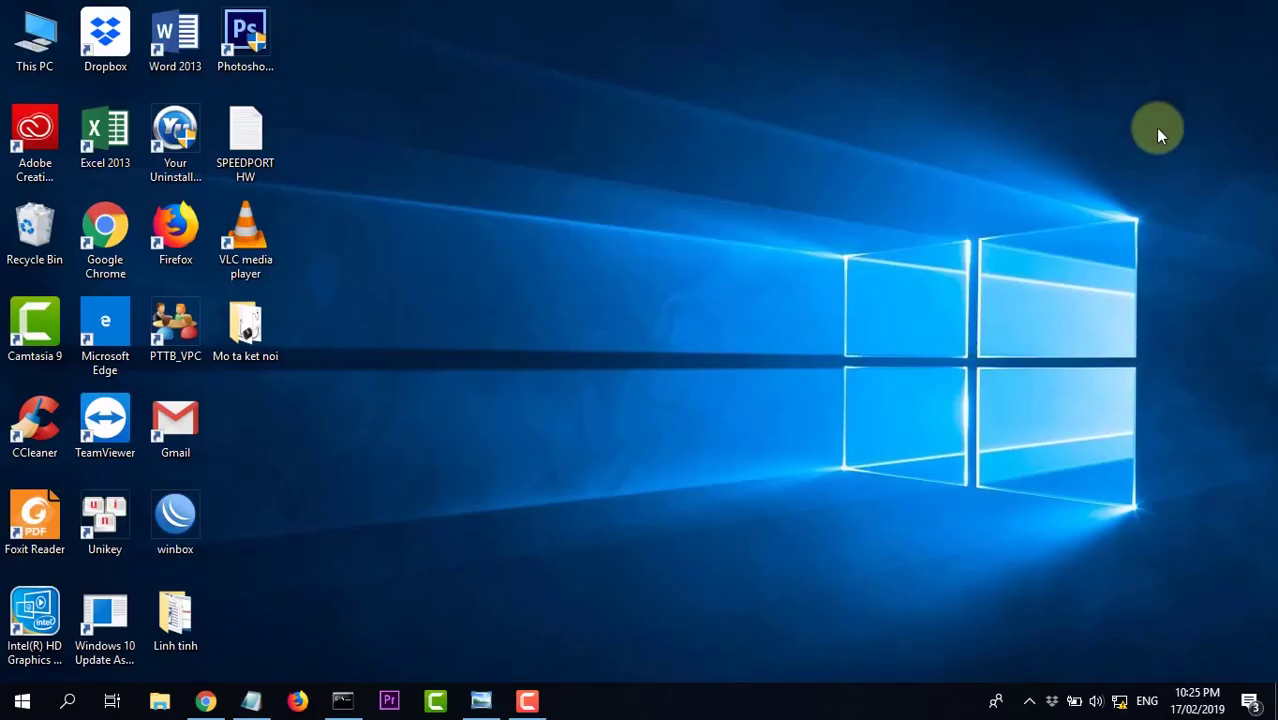
pyautogui.rightClick(1121, 703)
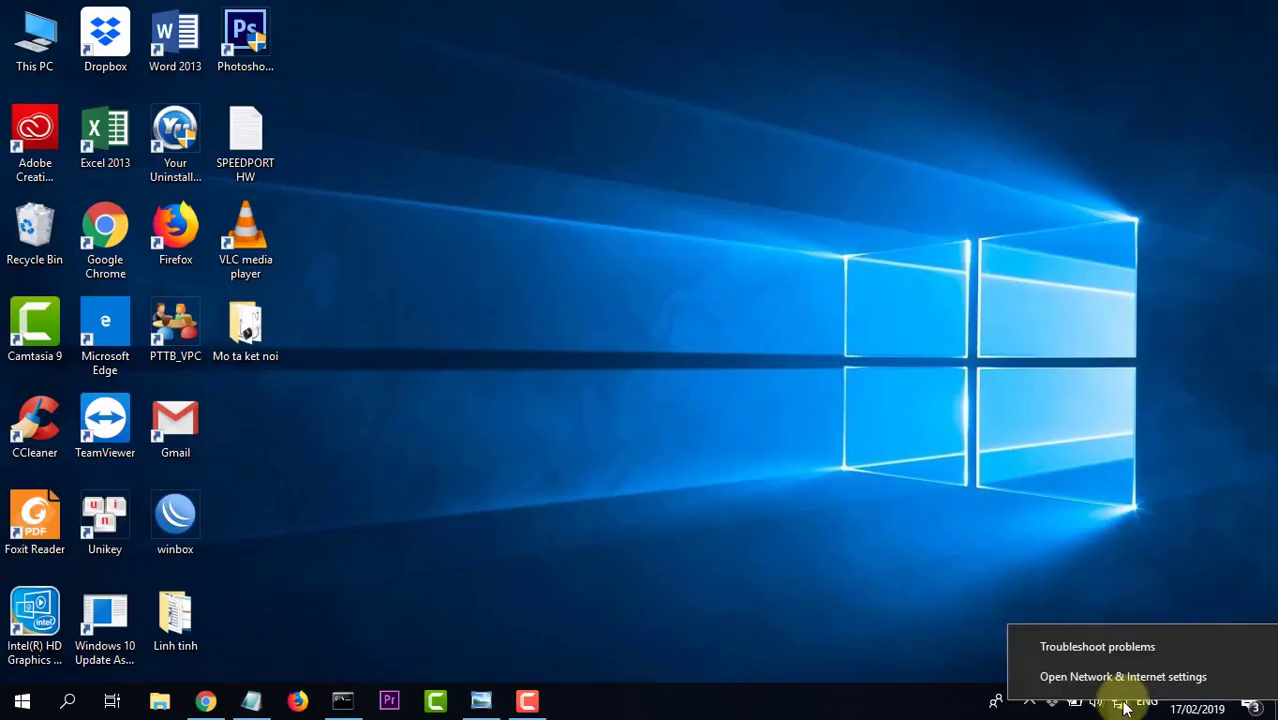
pyautogui.click(1101, 684)
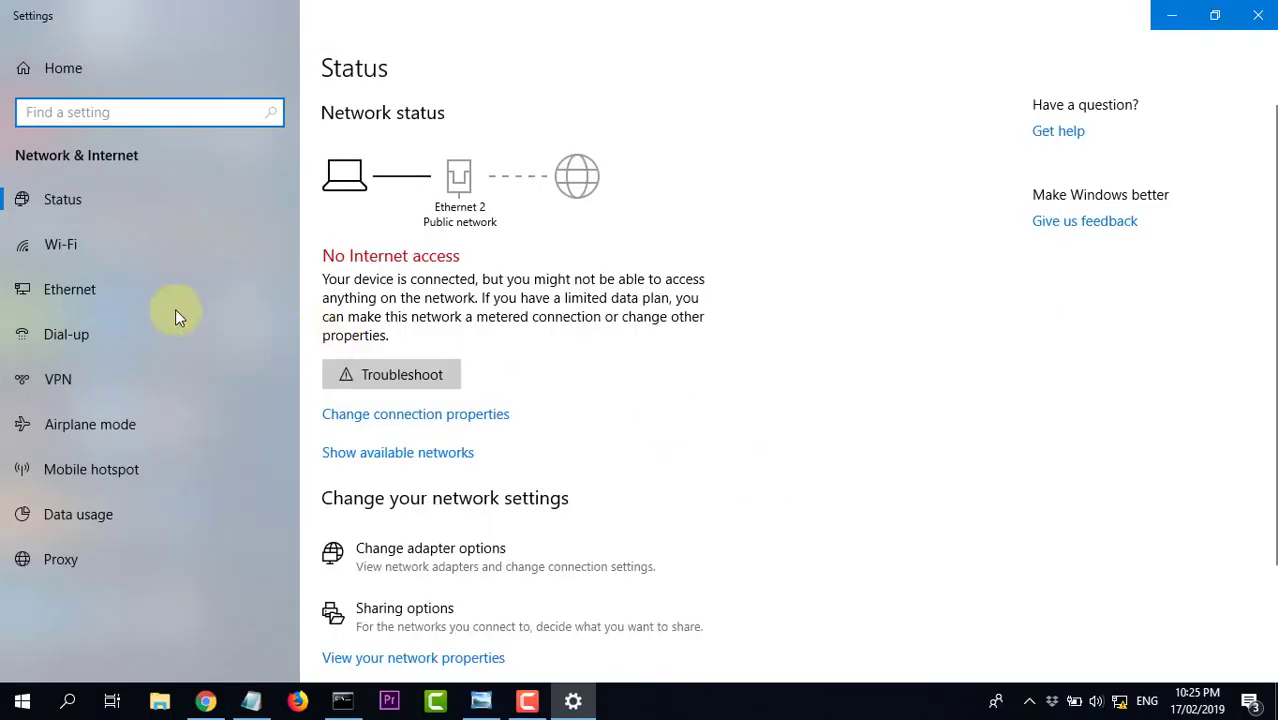
pyautogui.click(64, 287)
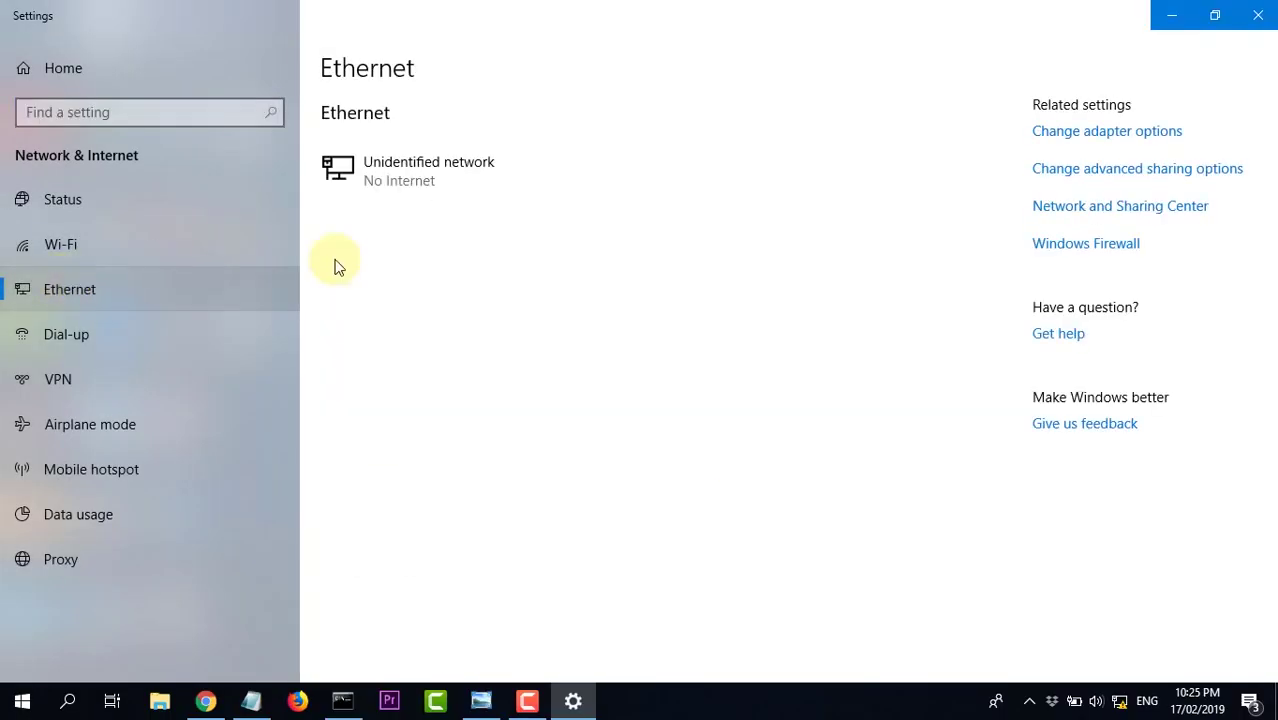
pyautogui.click(1085, 216)
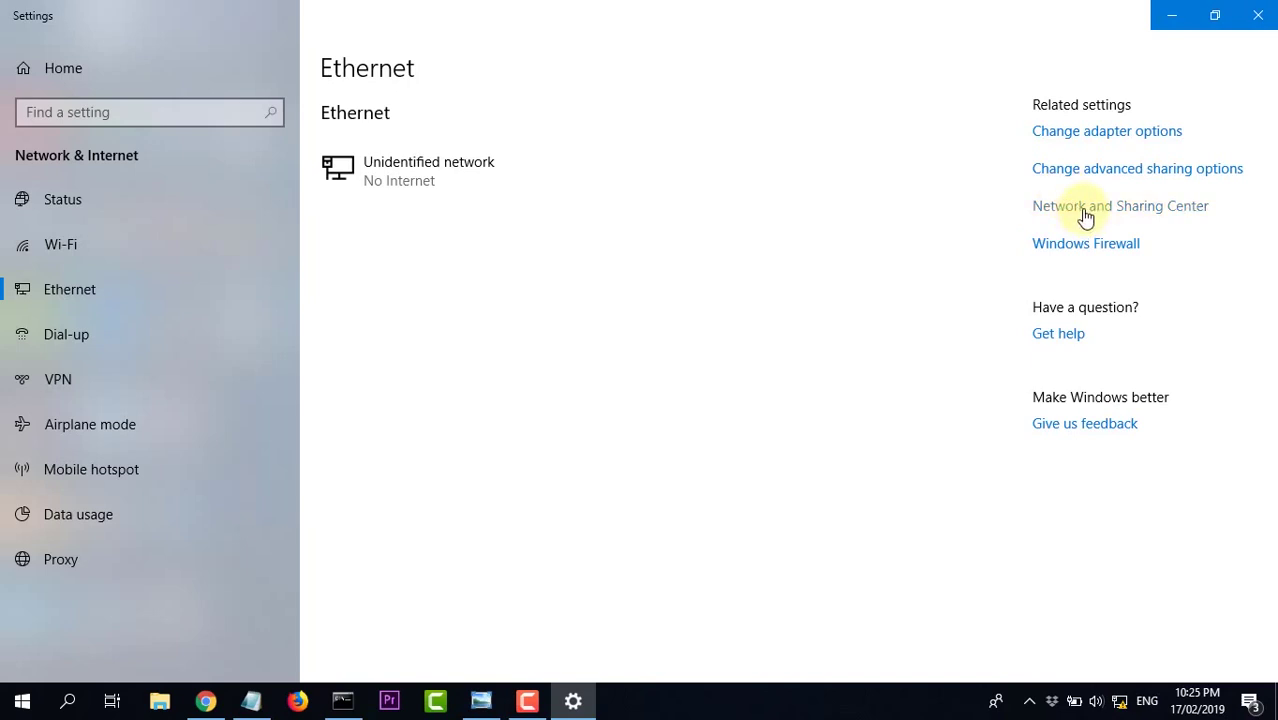
pyautogui.click(763, 250)
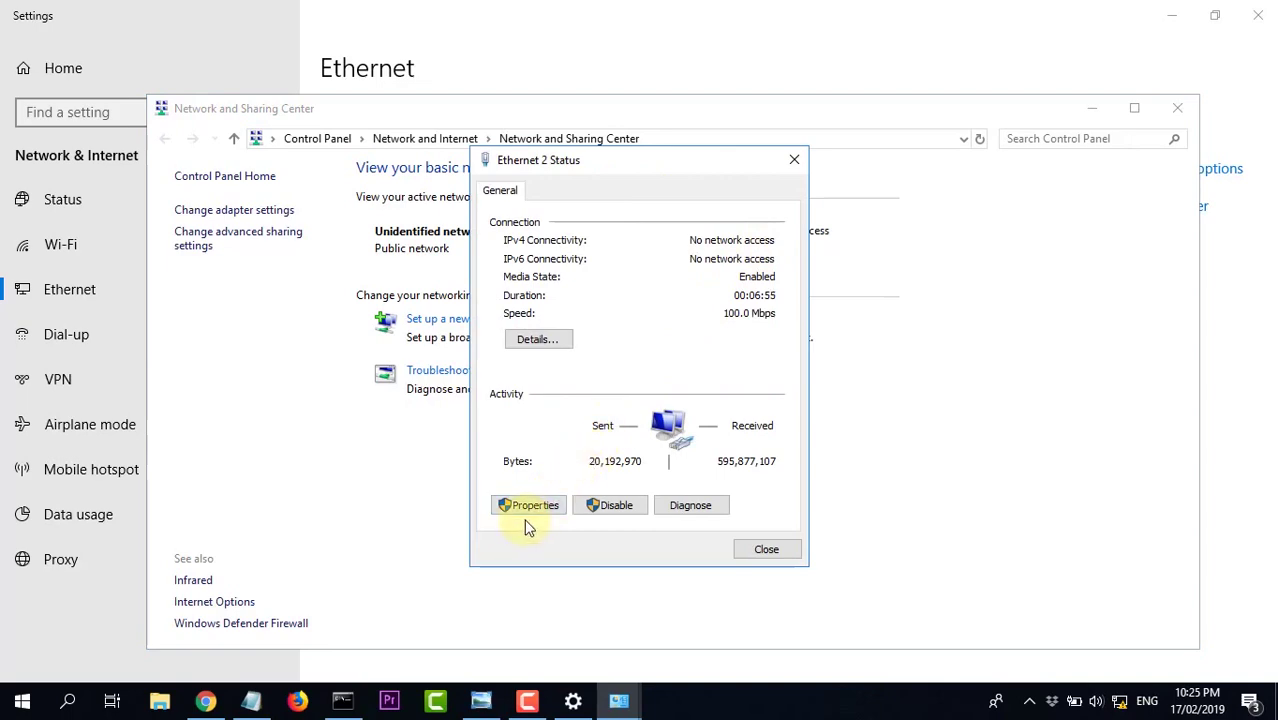
pyautogui.click(530, 505)
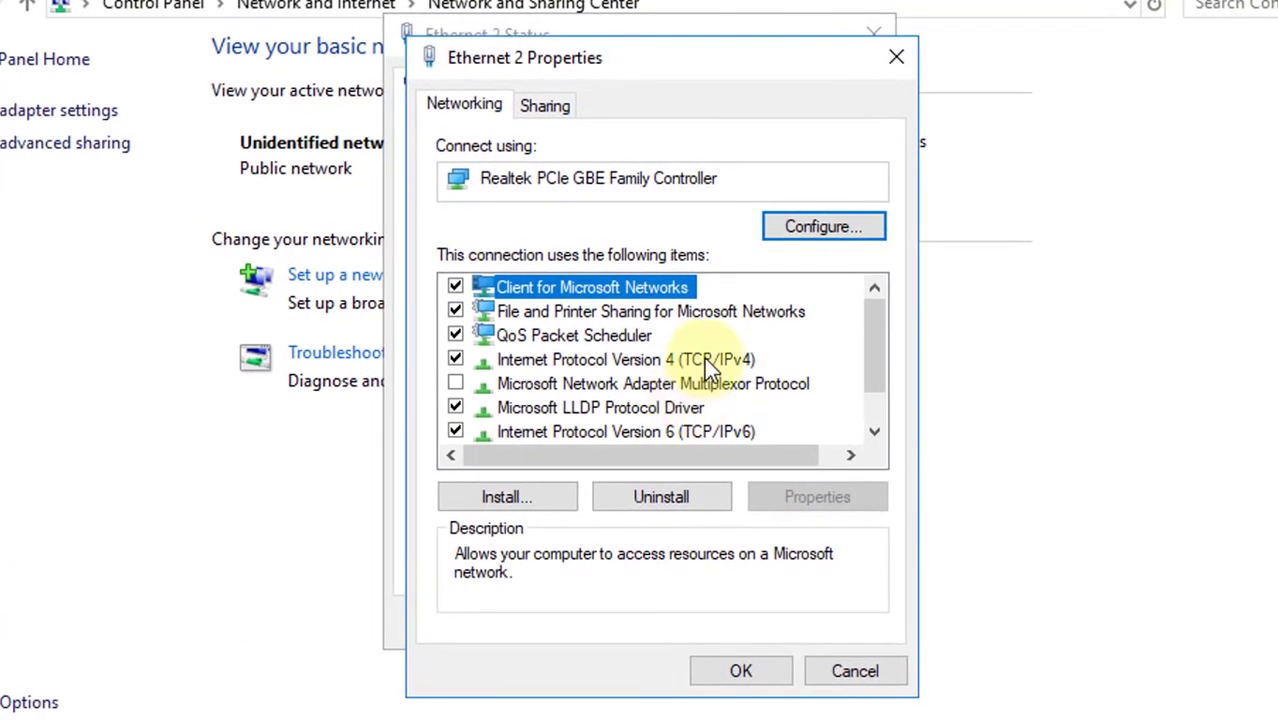
# Step: Set Ethernet 2 IPv4 to static 192.168.1.100, mask 255.255.255.0, gateway 192.168.1.20
pyautogui.doubleClick(704, 357)
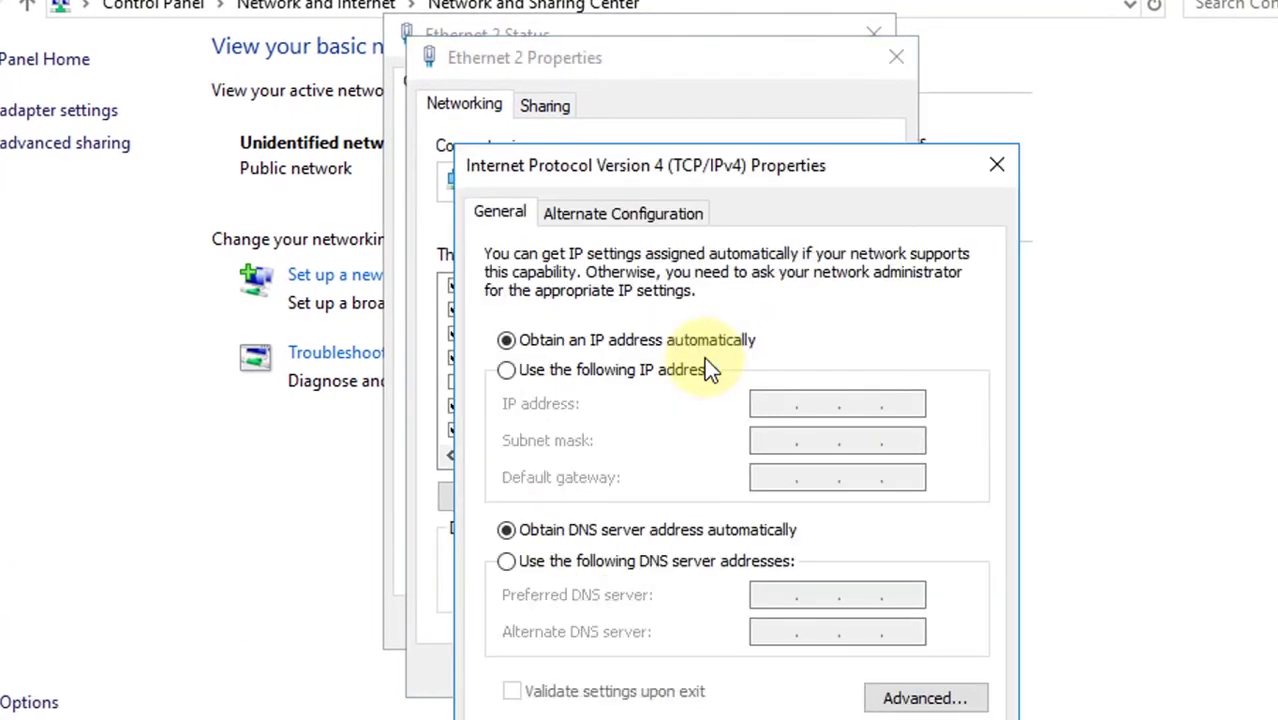
pyautogui.click(653, 368)
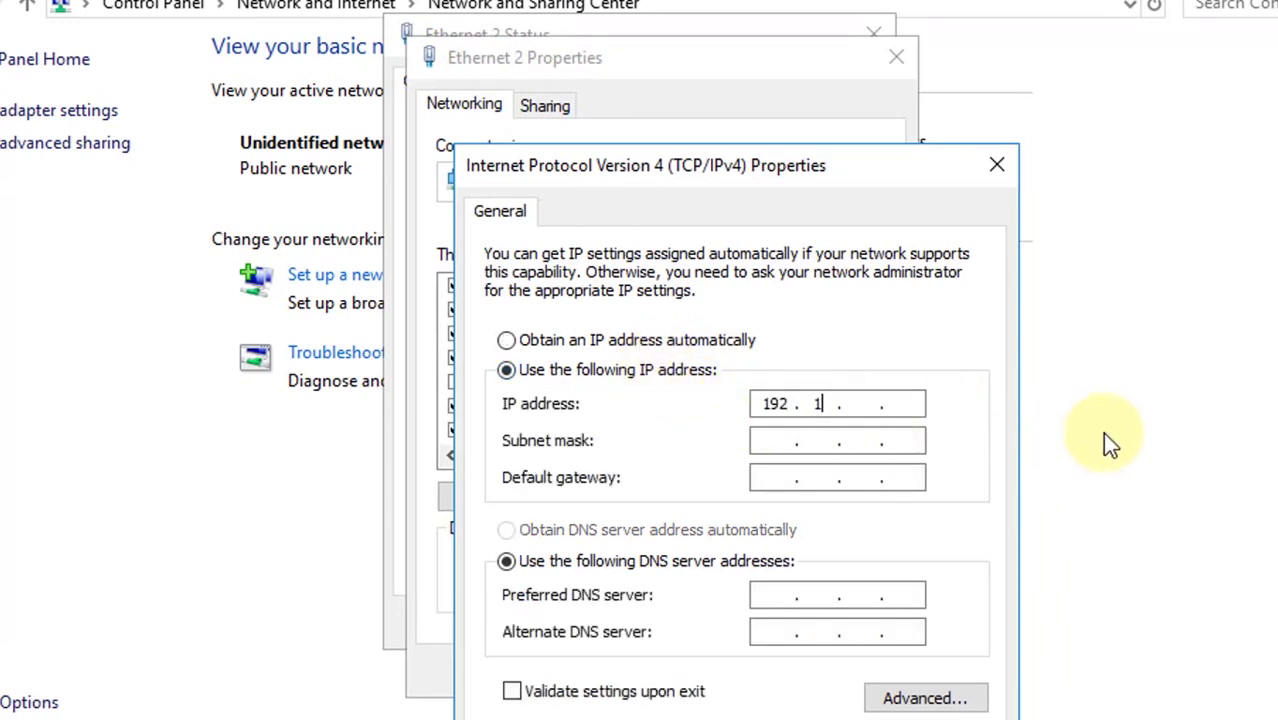
pyautogui.write('.100')
pyautogui.press('Tab')
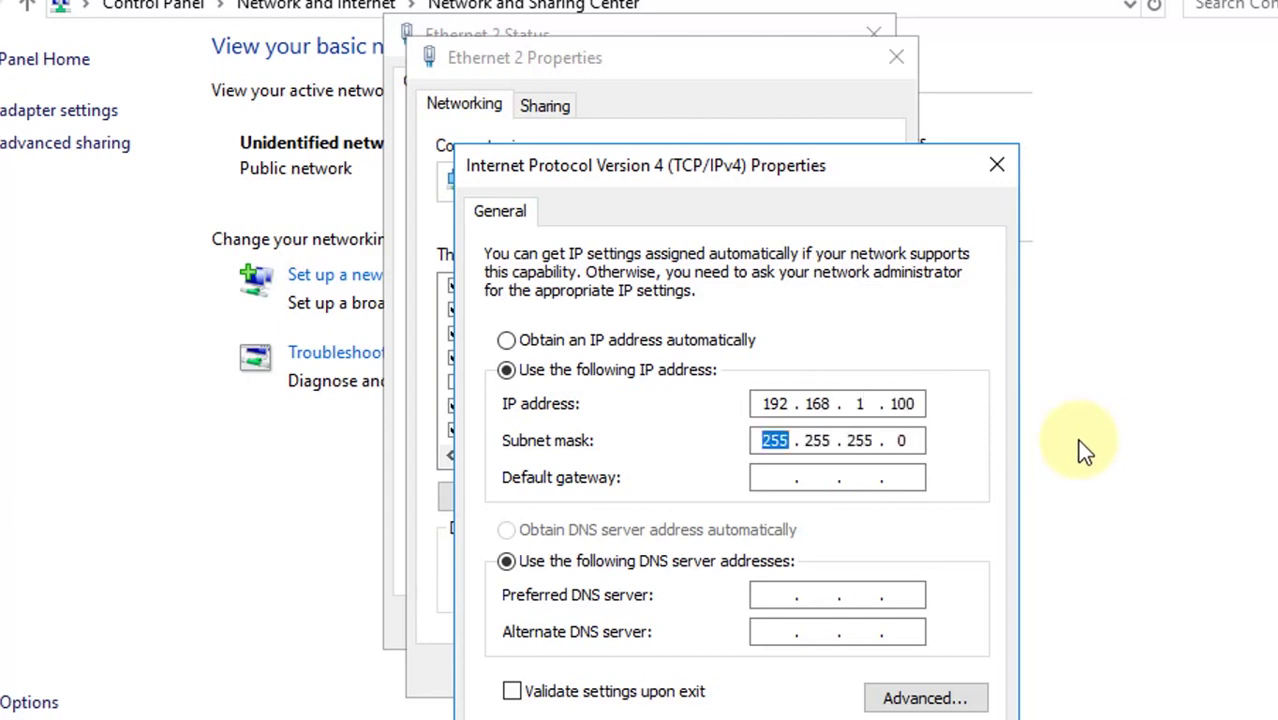
pyautogui.click(782, 477)
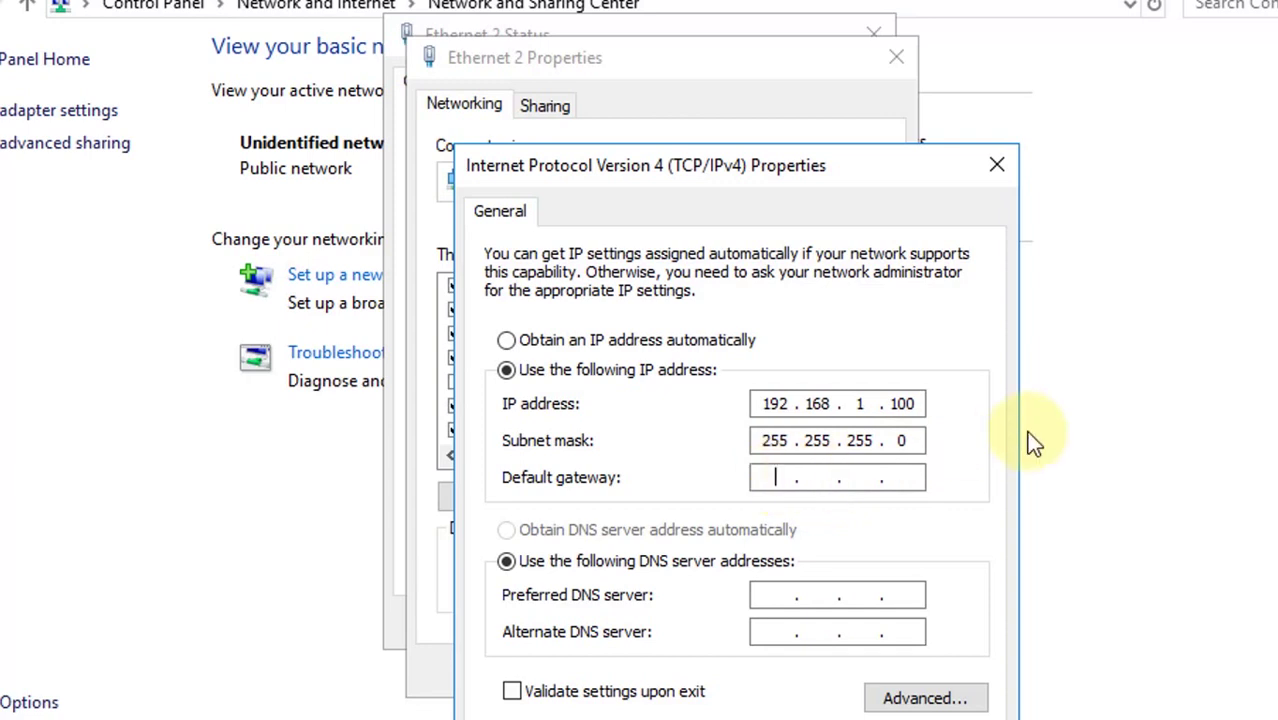
pyautogui.write('192.168.1.2')
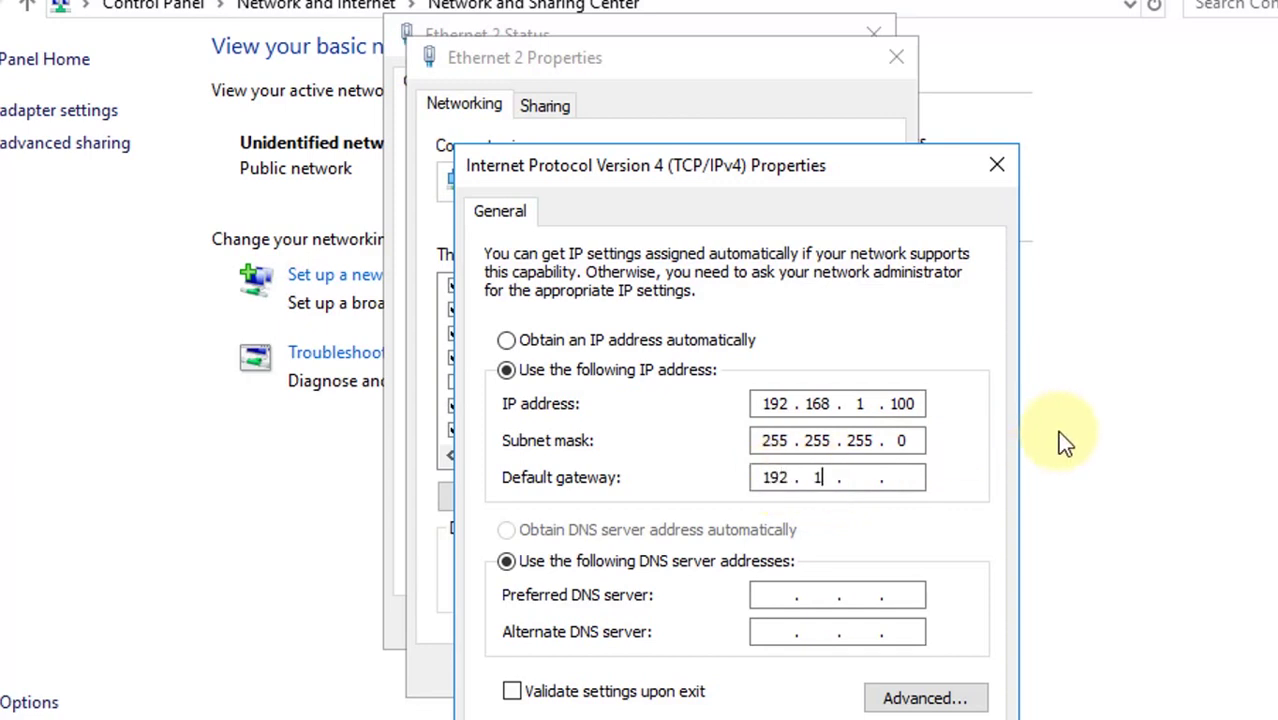
pyautogui.write('0')
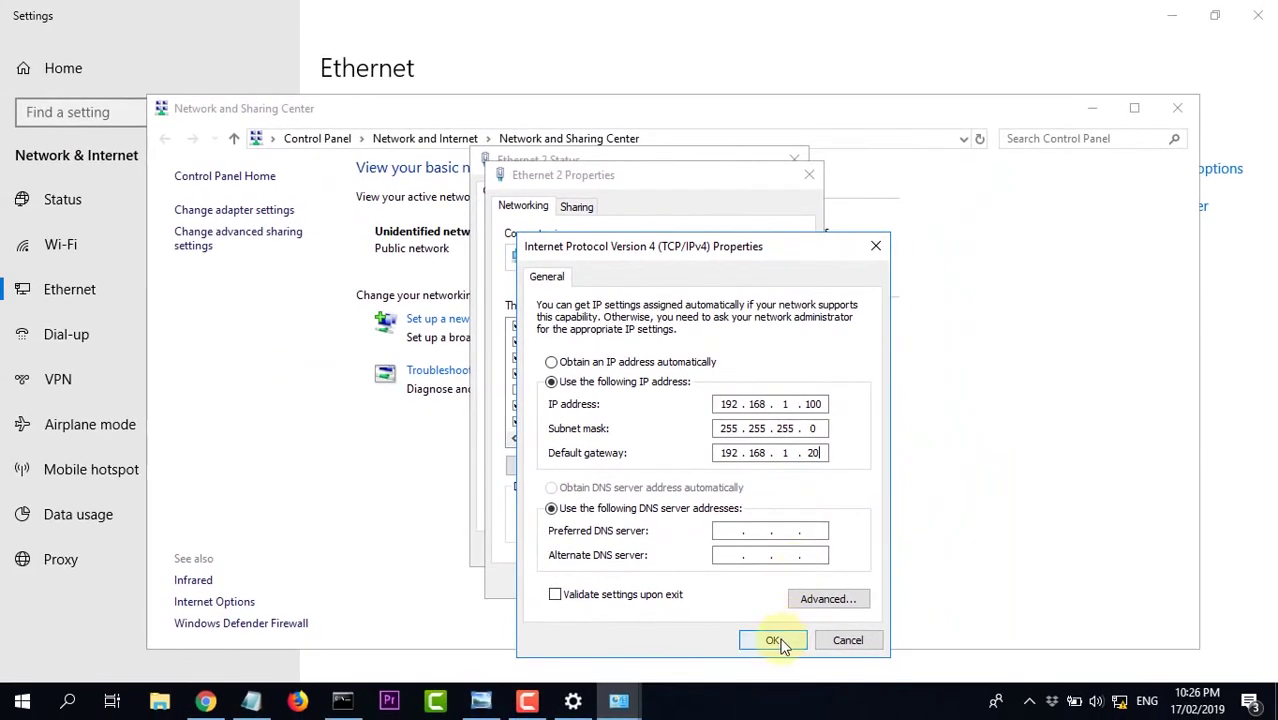
# Step: Save the IPv4 settings and close the Ethernet 2 and Network and Sharing Center windows
pyautogui.click(777, 641)
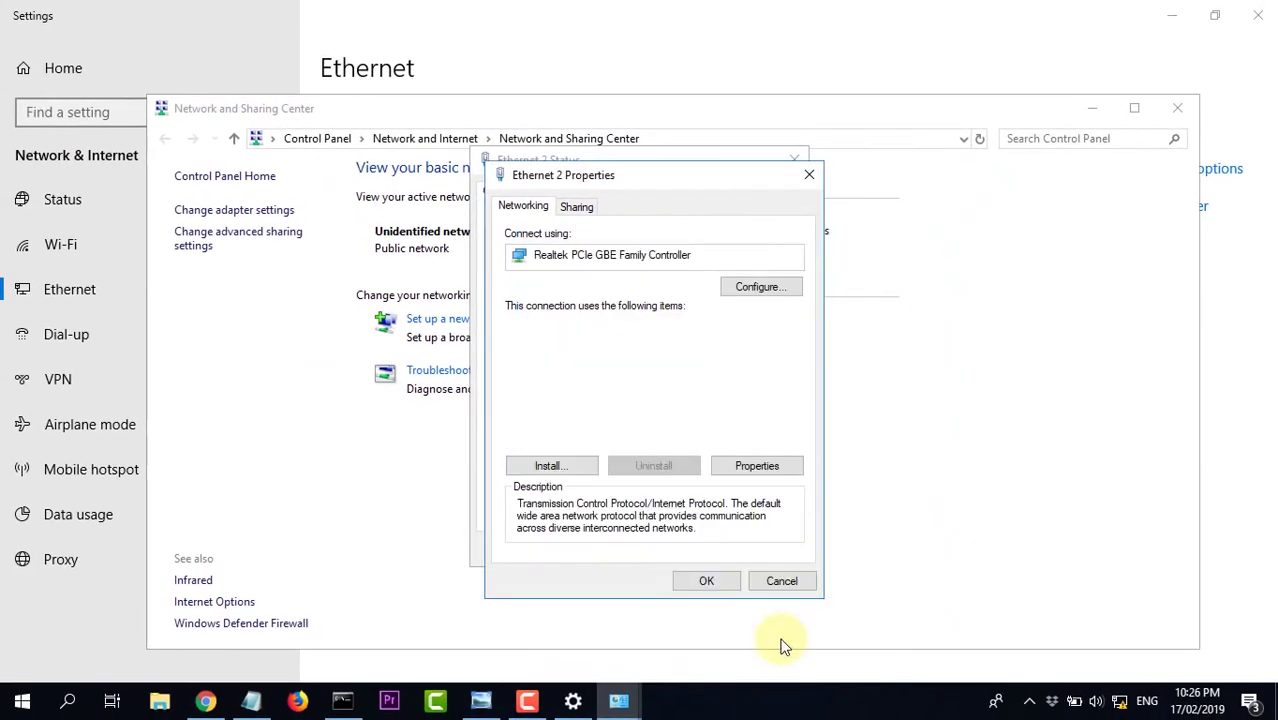
pyautogui.click(731, 587)
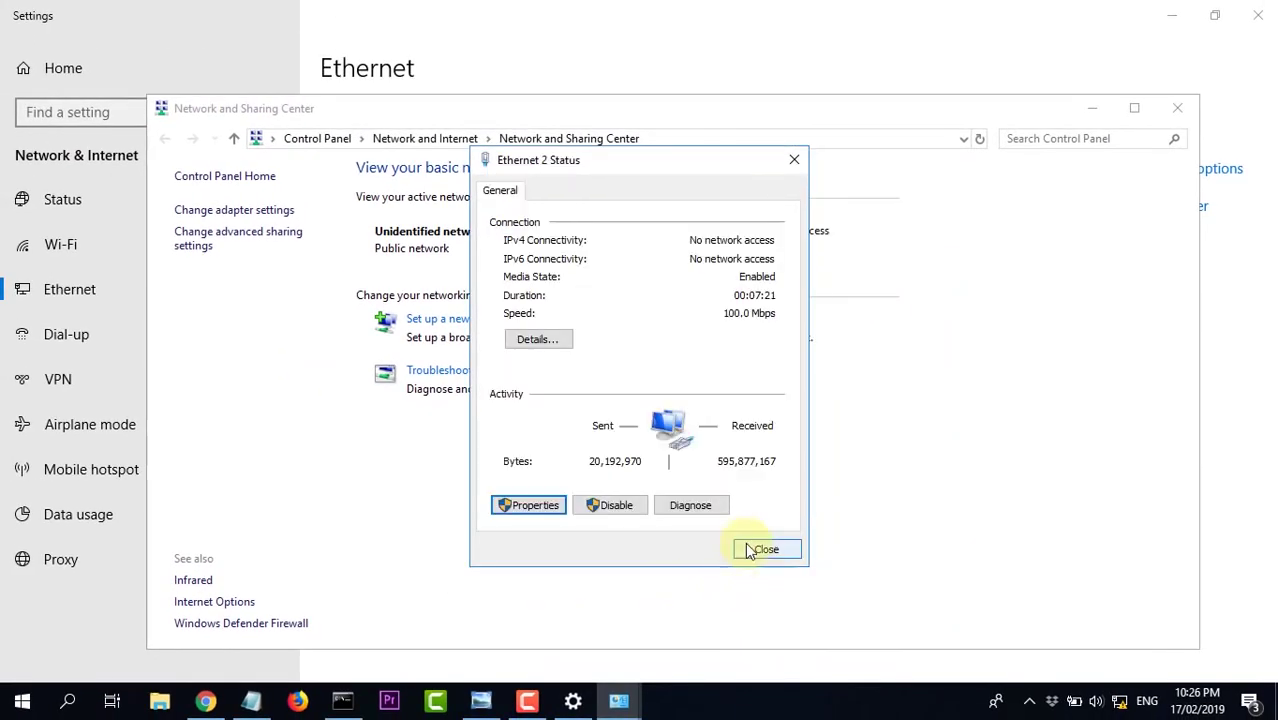
pyautogui.click(762, 550)
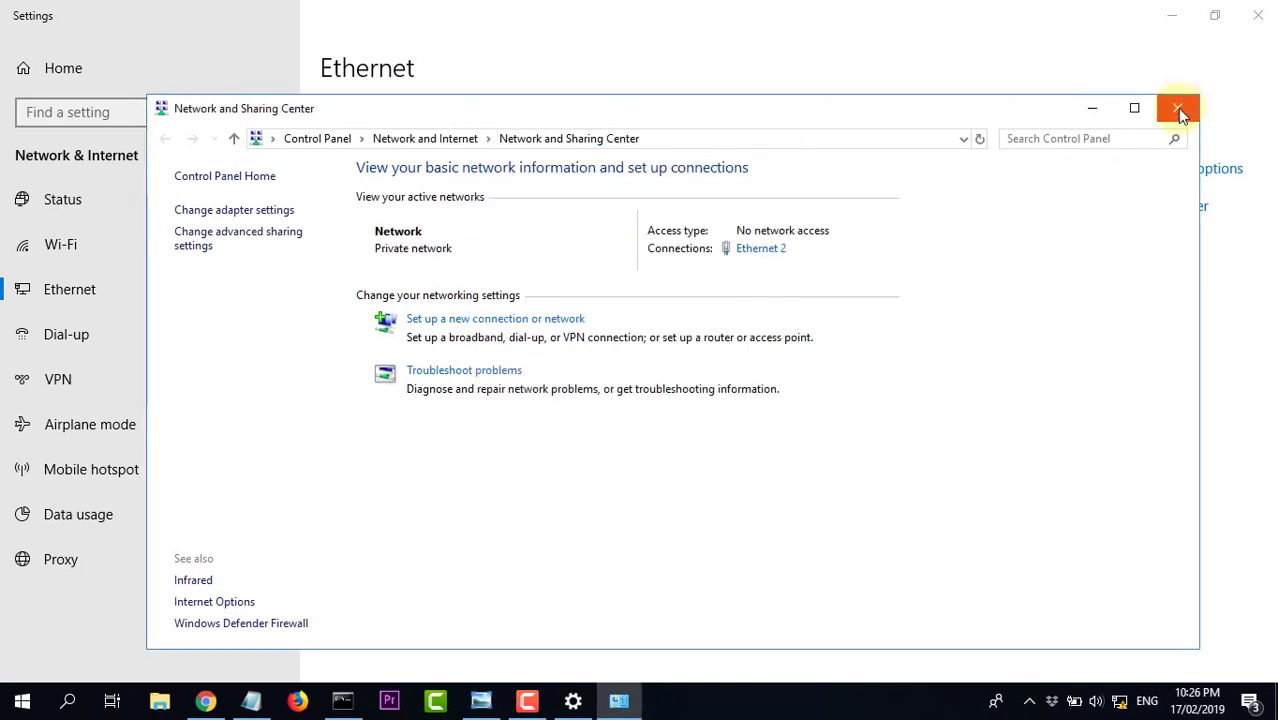
pyautogui.click(1178, 108)
# Step: Close Settings, highlight the 1.Login line in the Notepad notes, then minimize them
pyautogui.click(1262, 12)
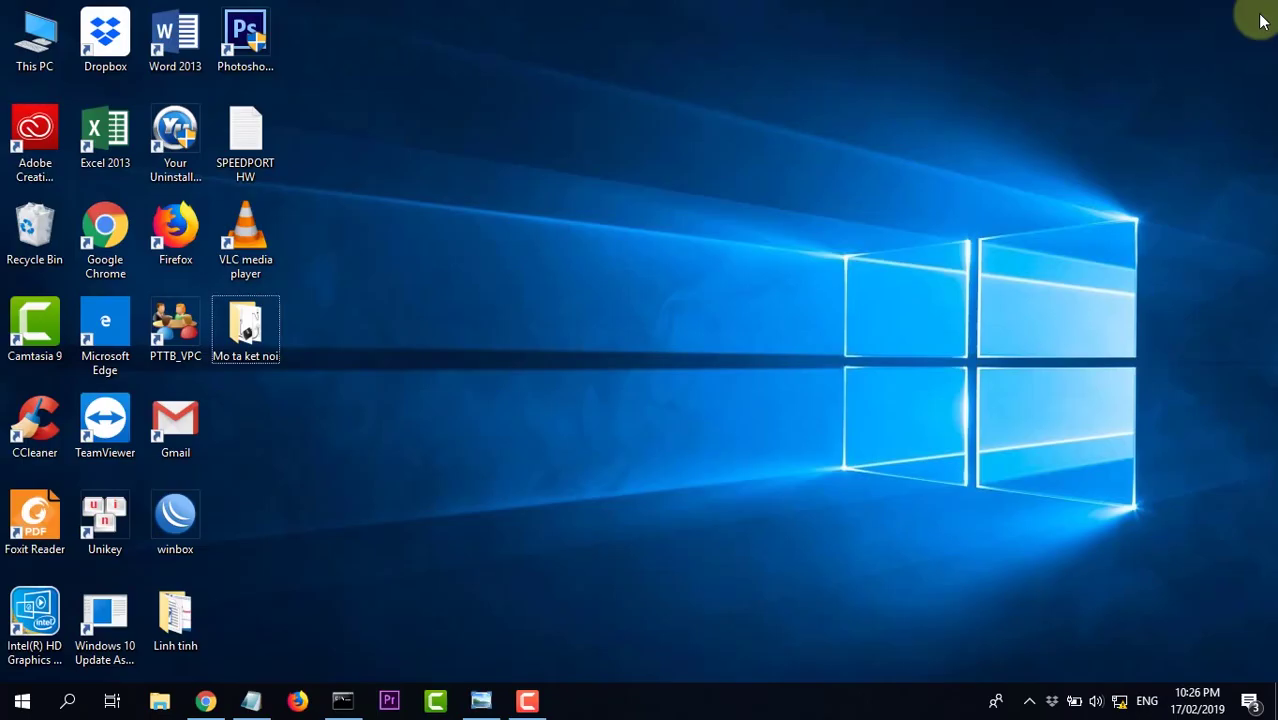
pyautogui.click(249, 692)
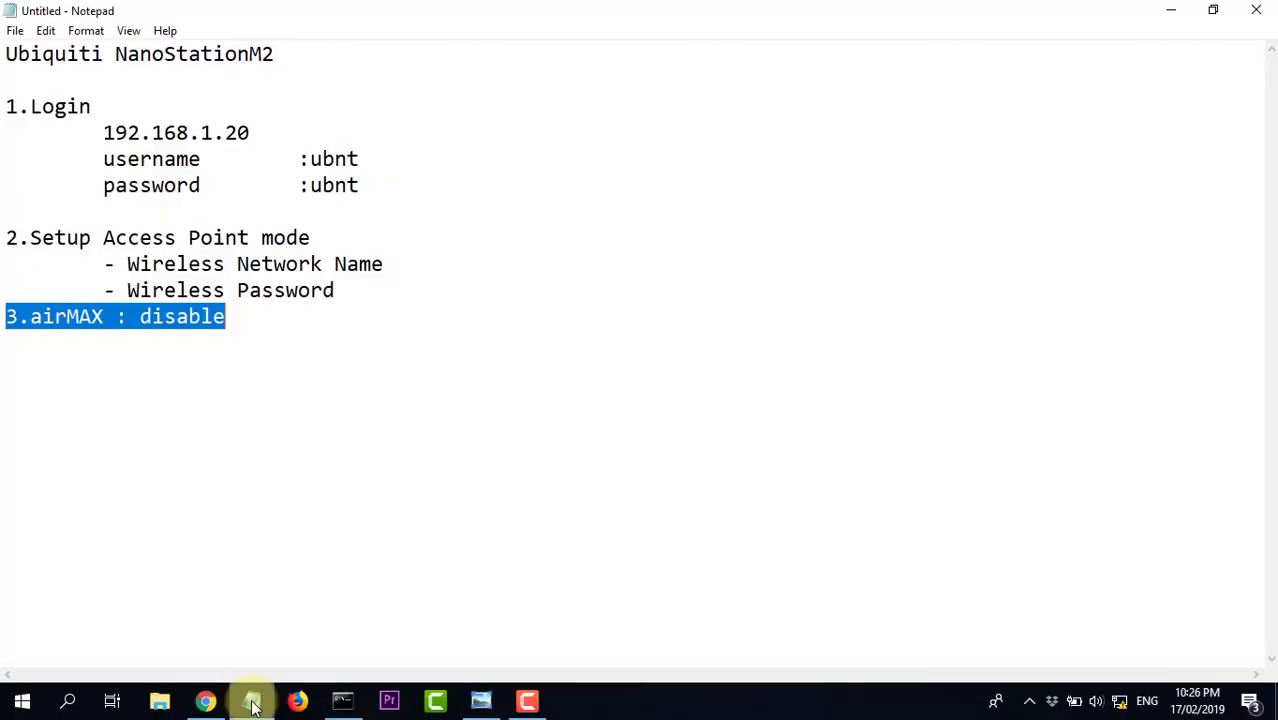
pyautogui.moveTo(120, 106); pyautogui.dragTo(3, 106)
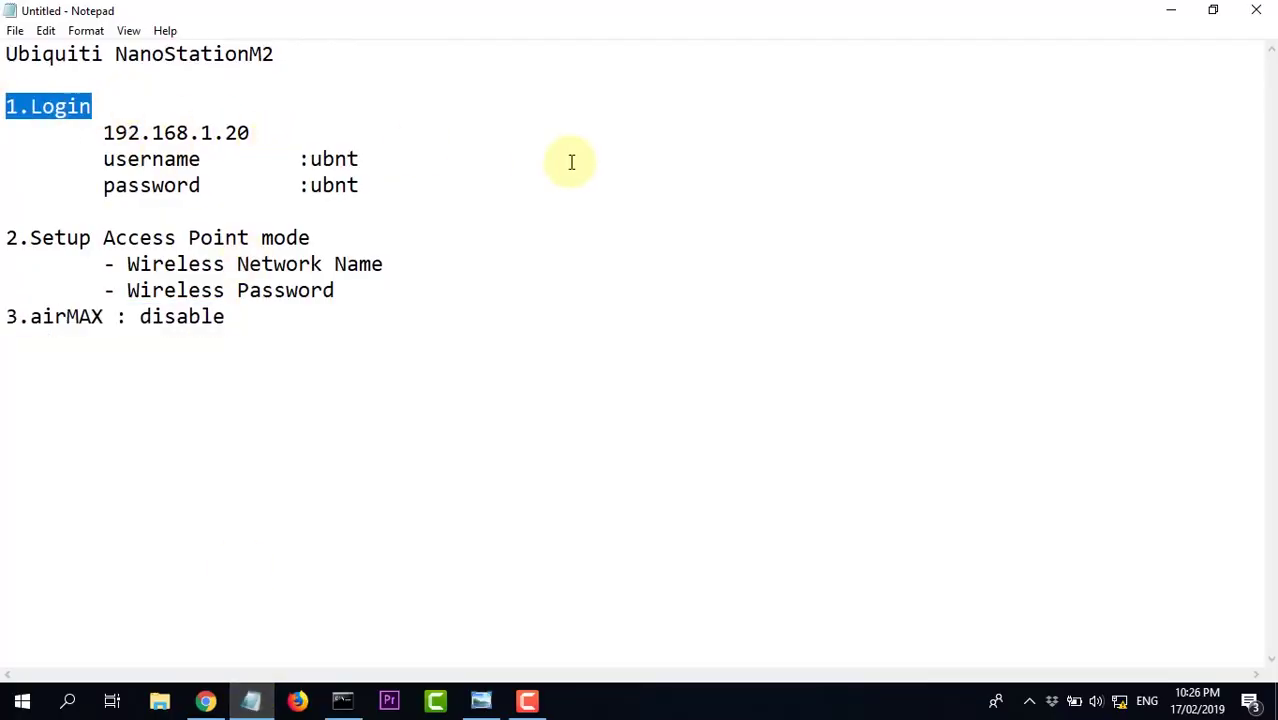
pyautogui.click(1176, 18)
# Step: Open Chrome and load the device address 192.168.1.20
pyautogui.click(205, 700)
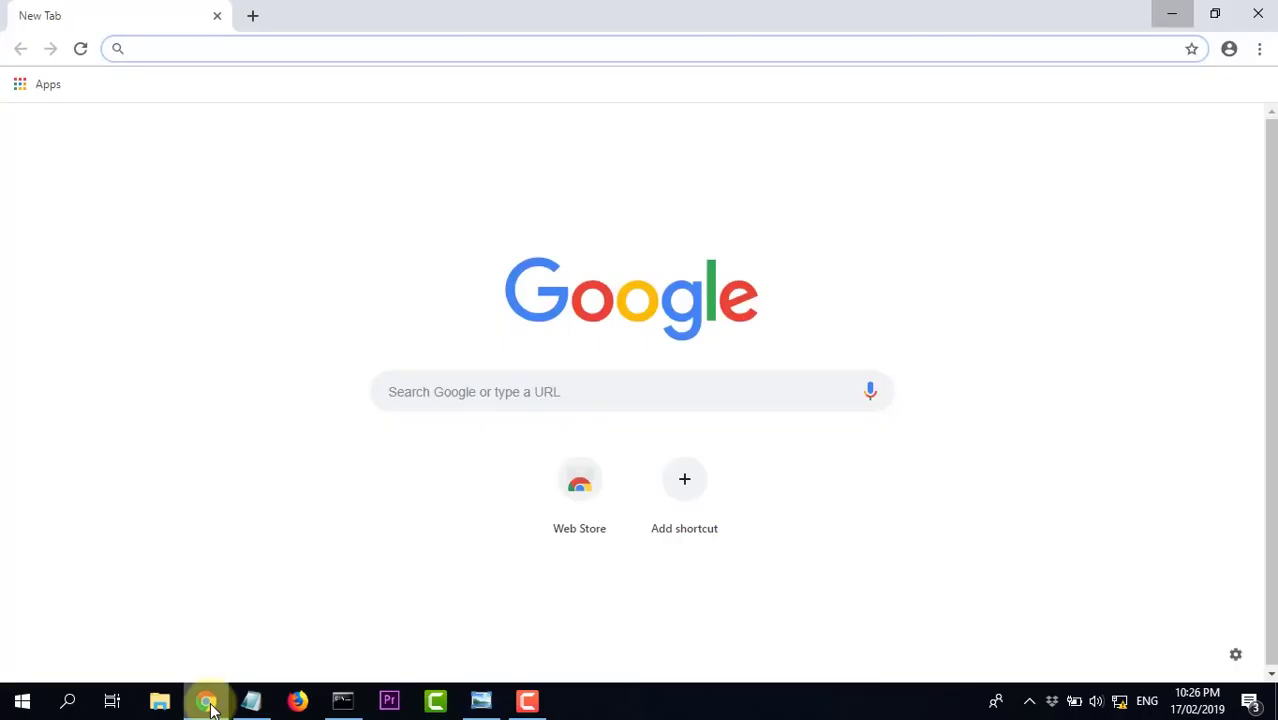
pyautogui.click(285, 42)
pyautogui.write('192')
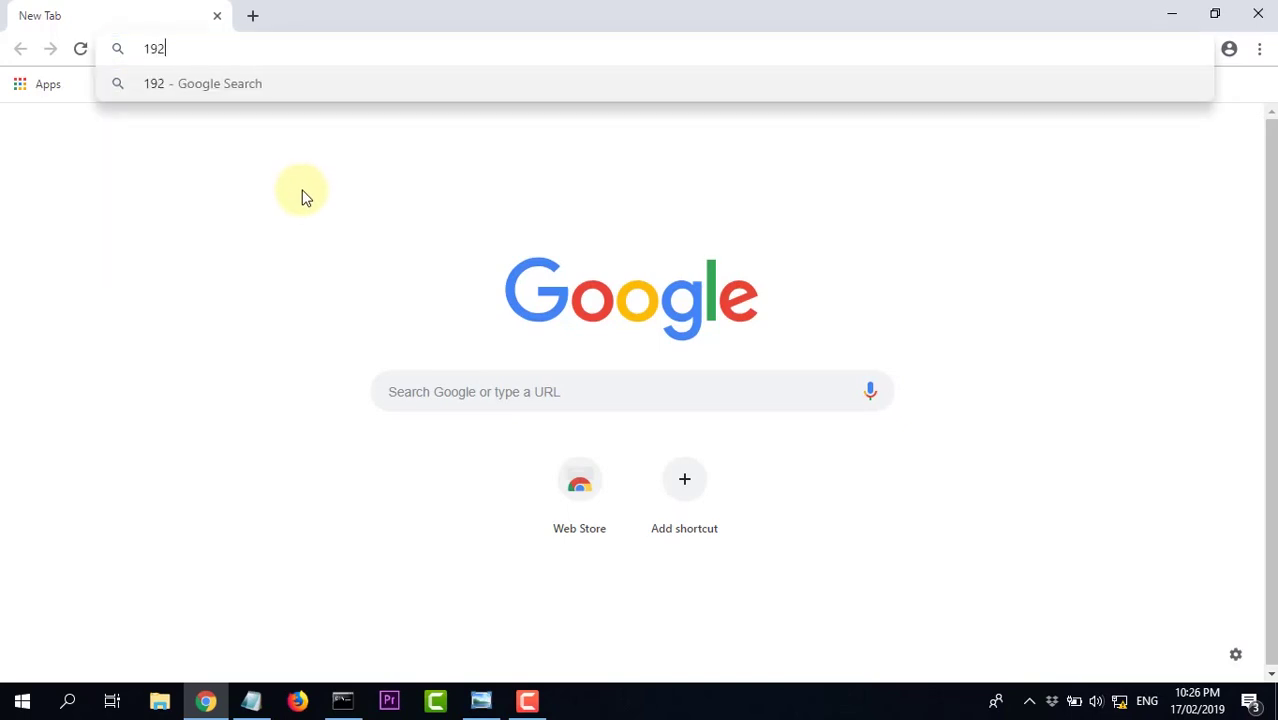
pyautogui.write('.168.1.20')
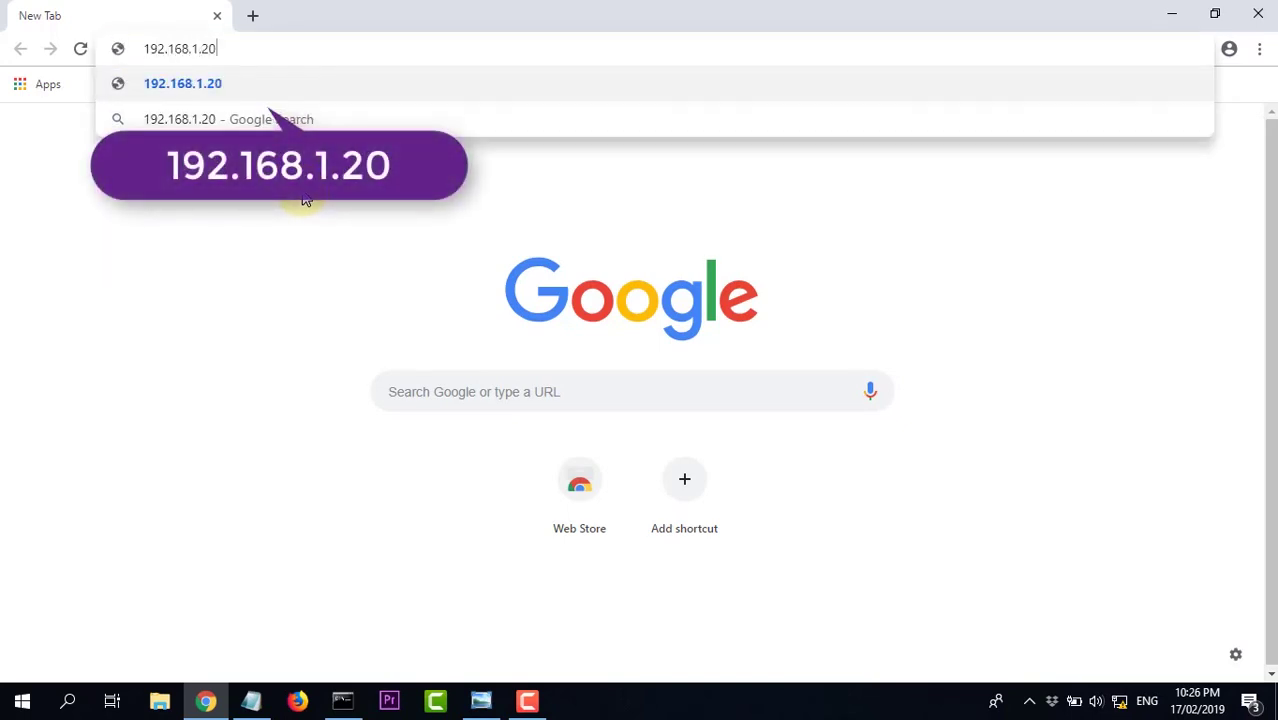
pyautogui.press('Return')
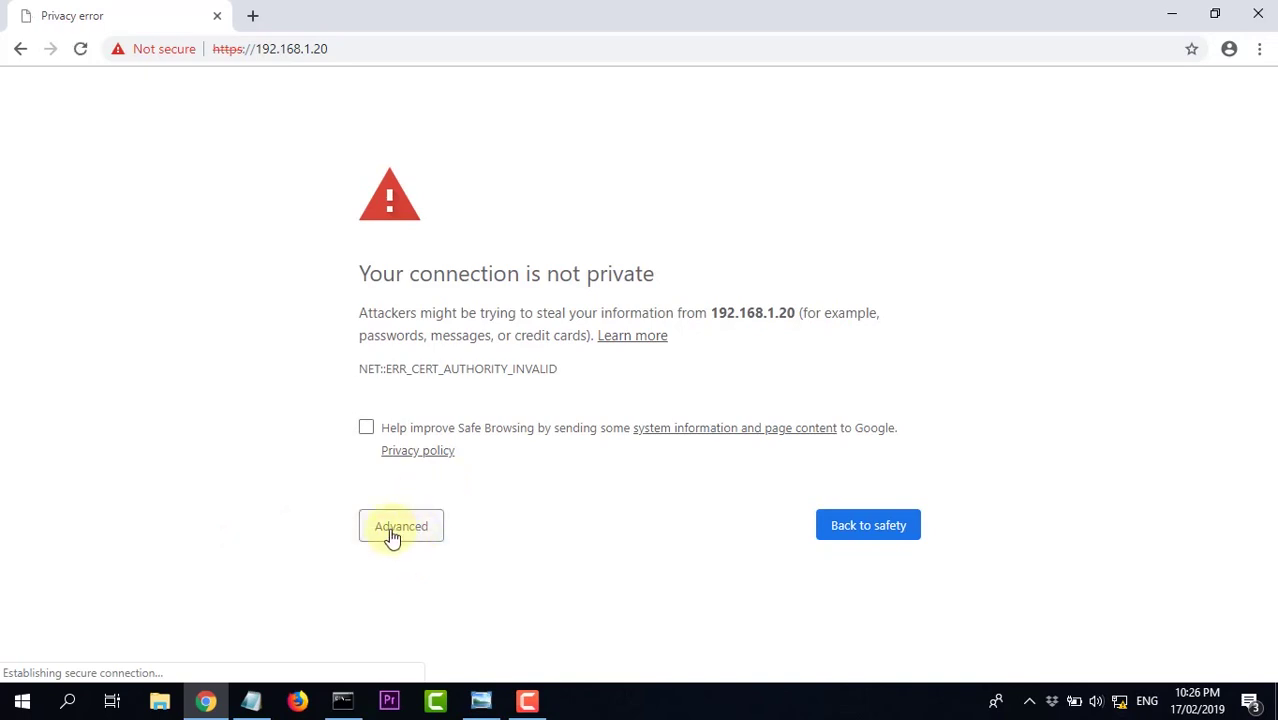
# Step: Bypass the privacy warning by choosing 'Proceed to 192.168.1.20 (unsafe)'
pyautogui.click(375, 537)
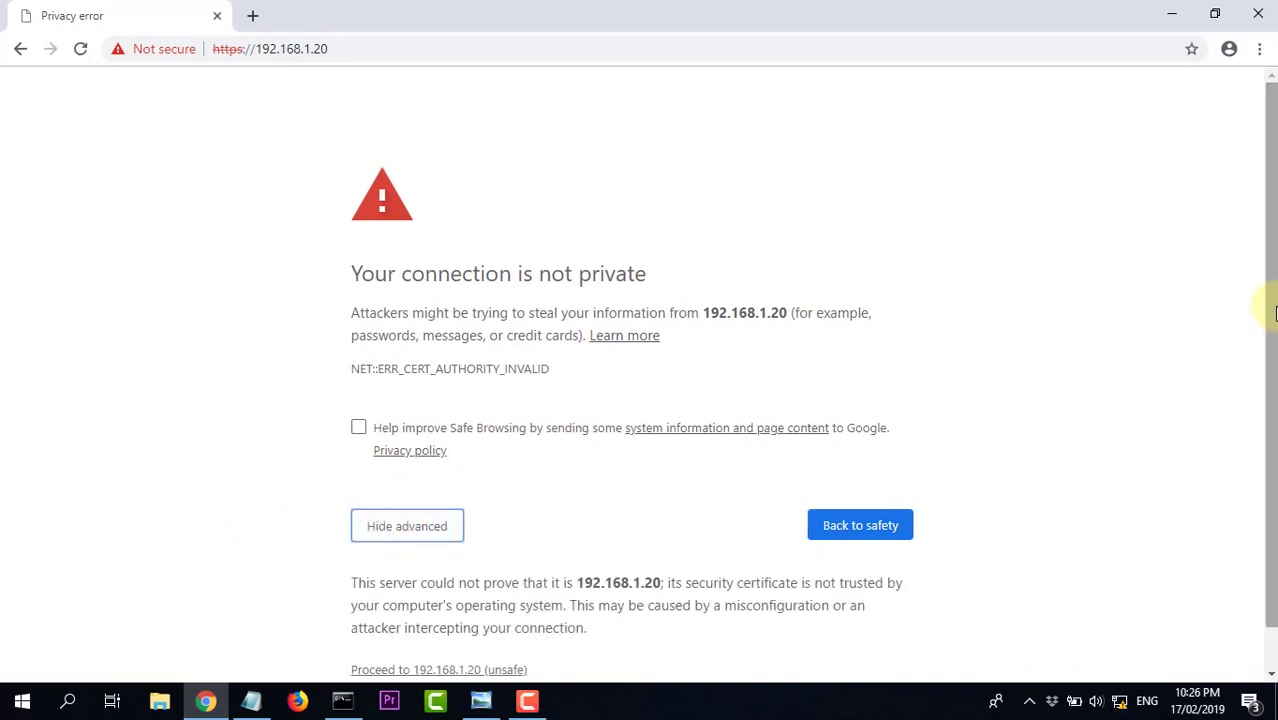
pyautogui.scroll(-1, 1258, 360)
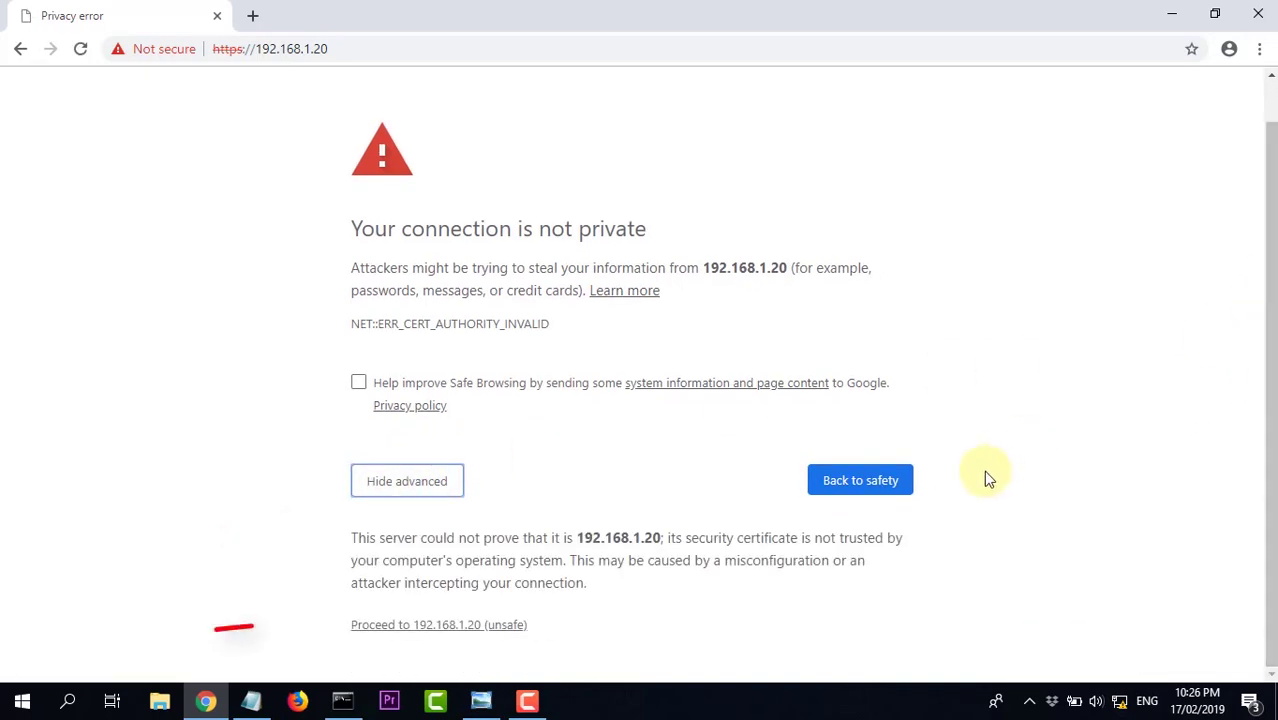
pyautogui.click(440, 626)
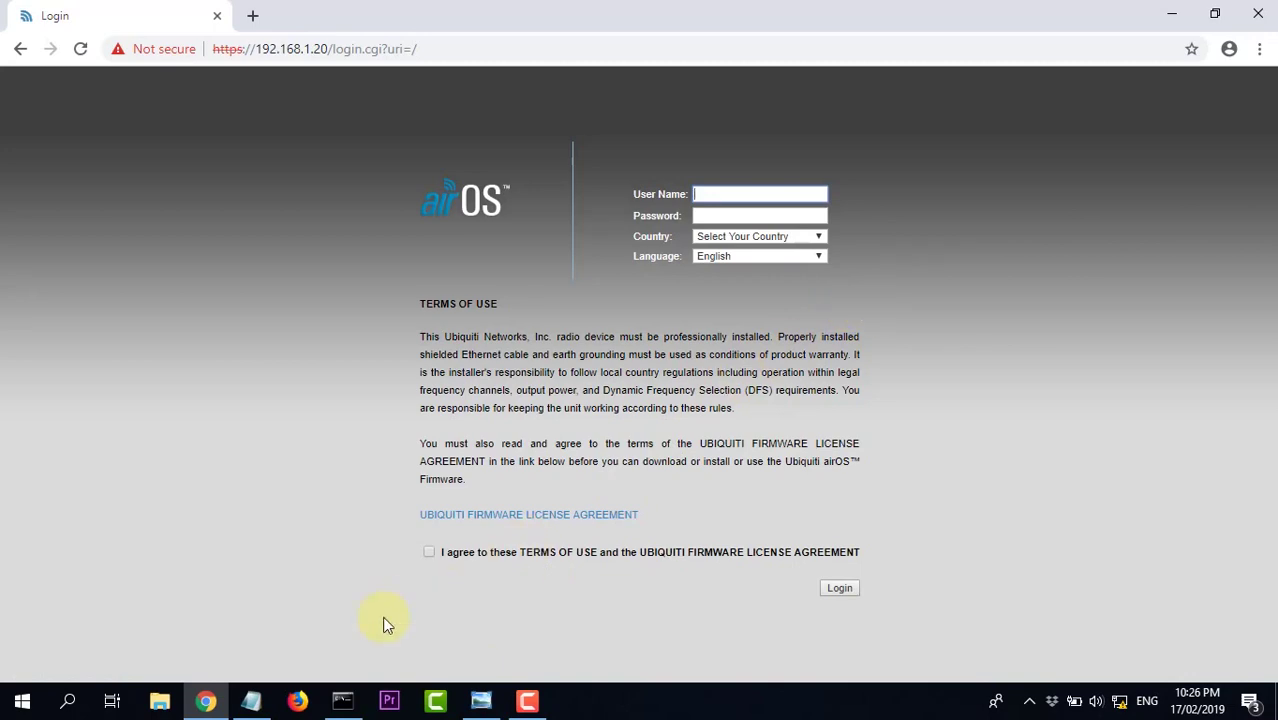
pyautogui.click(251, 701)
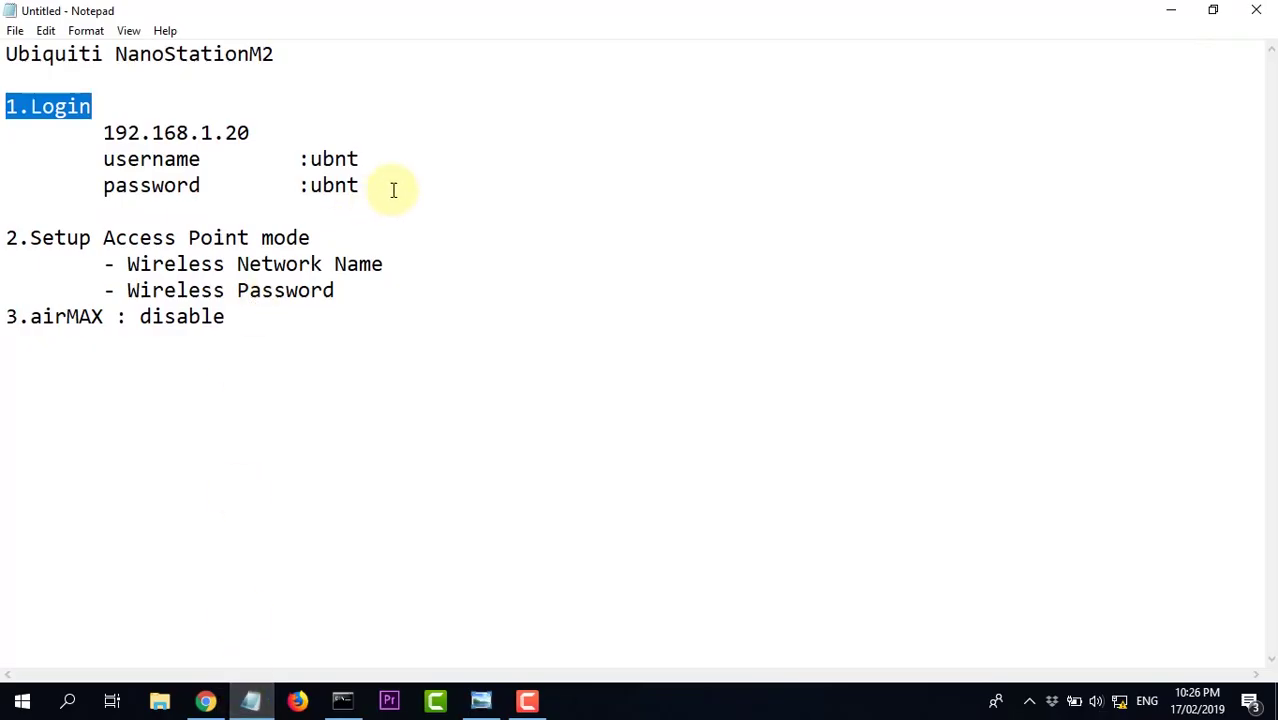
pyautogui.moveTo(393, 189); pyautogui.dragTo(183, 134)
pyautogui.click(294, 117)
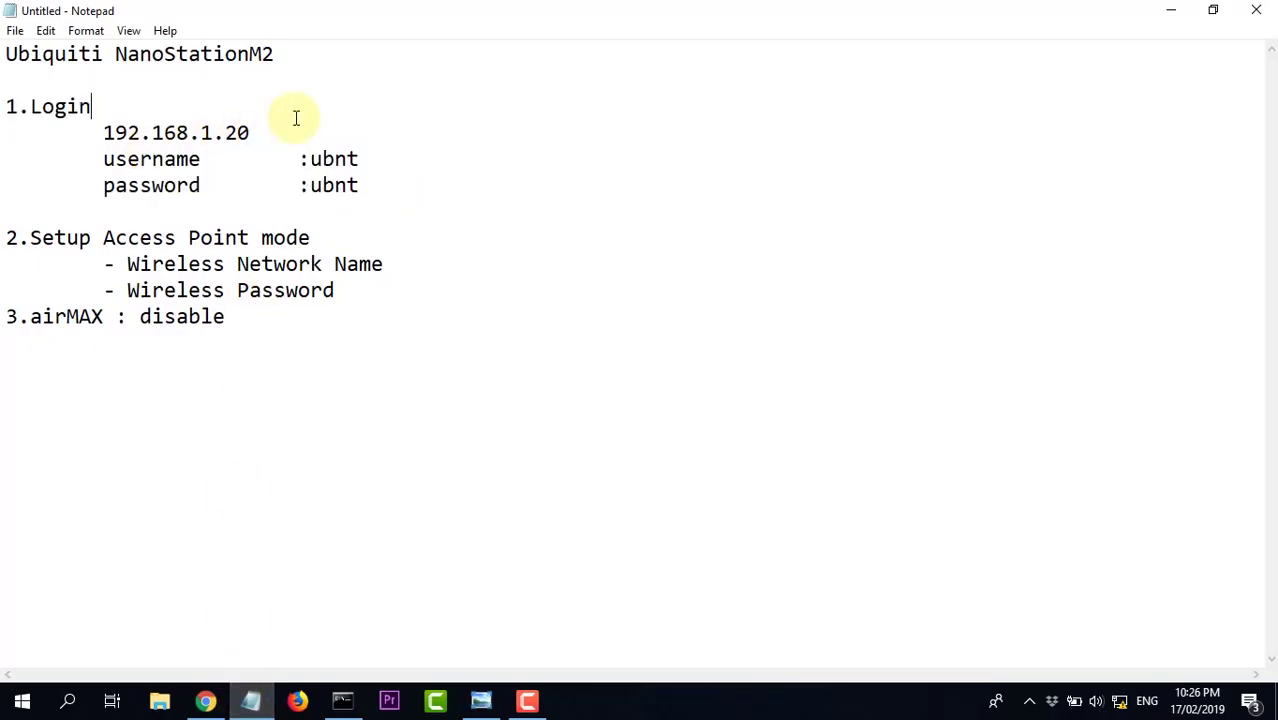
pyautogui.moveTo(272, 128); pyautogui.dragTo(106, 131)
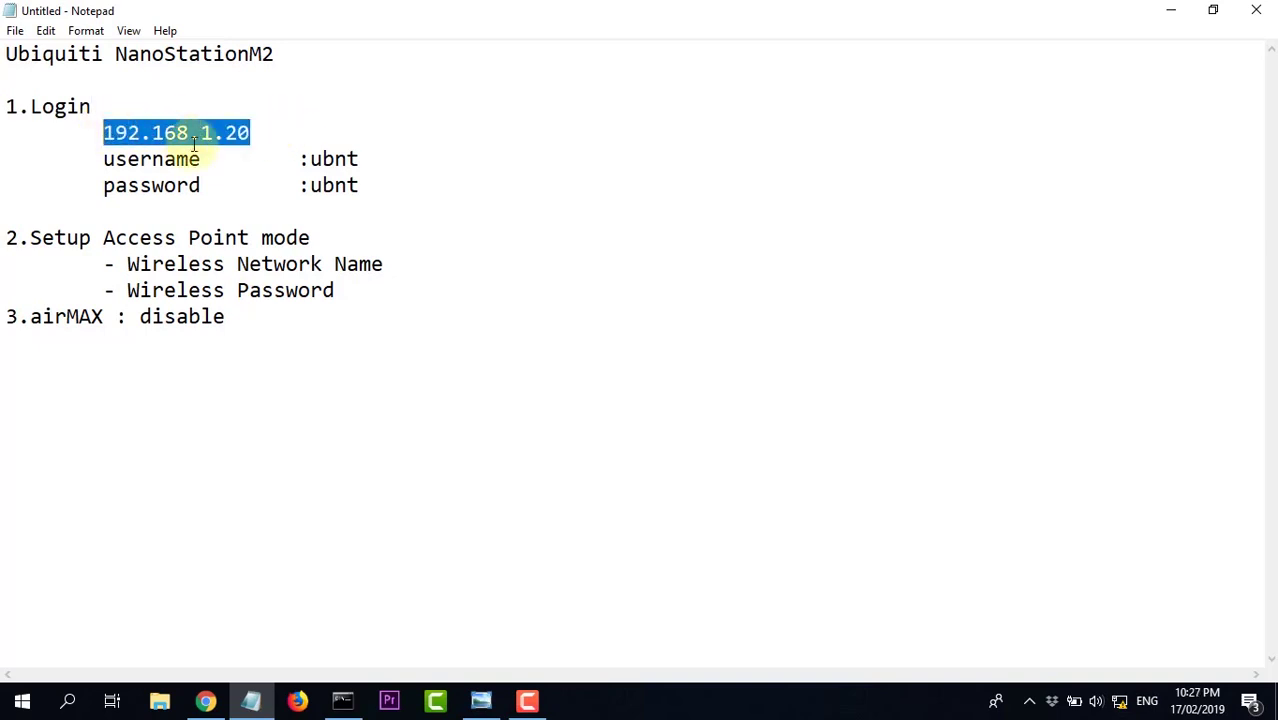
pyautogui.moveTo(376, 188); pyautogui.dragTo(94, 157)
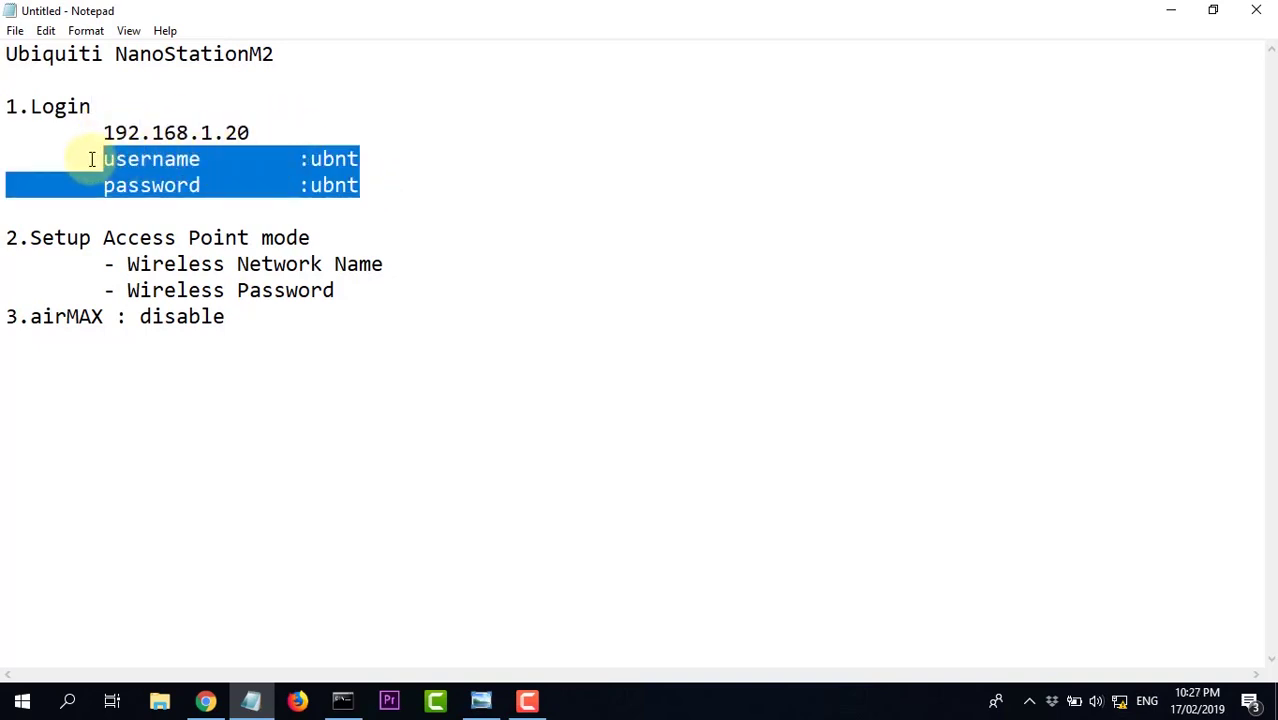
pyautogui.click(377, 158)
pyautogui.doubleClick(380, 160)
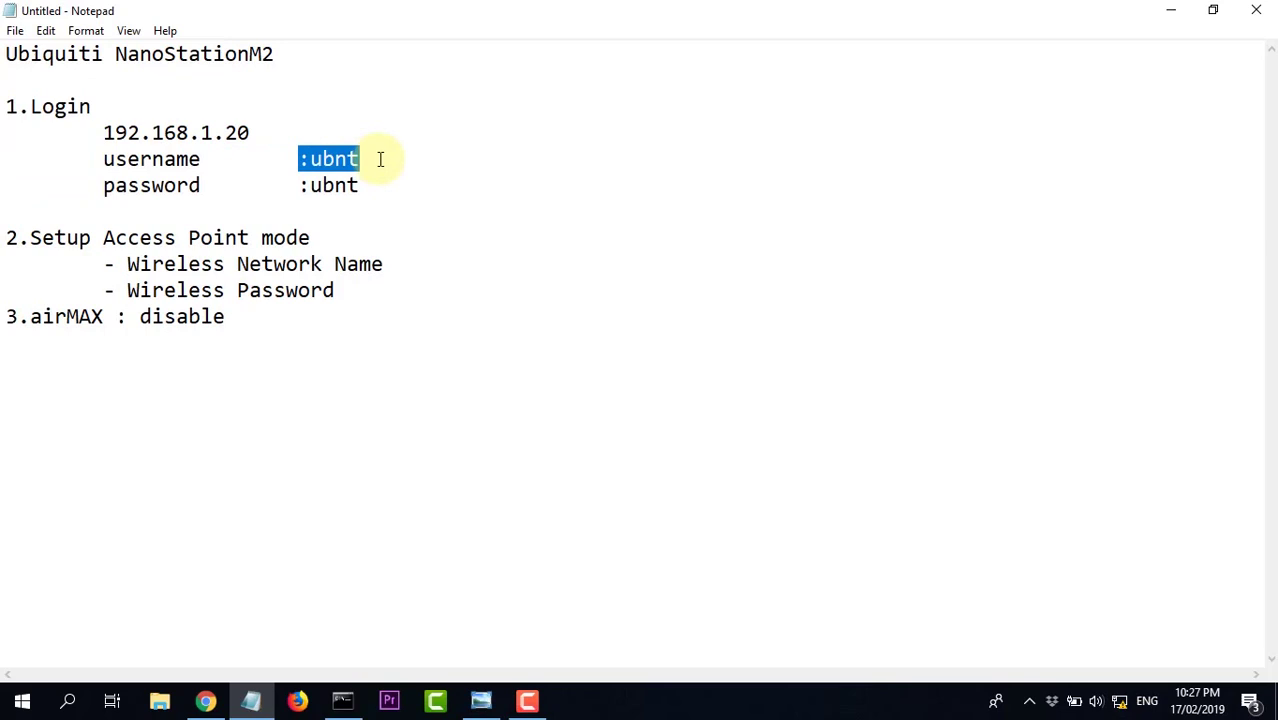
pyautogui.click(380, 160)
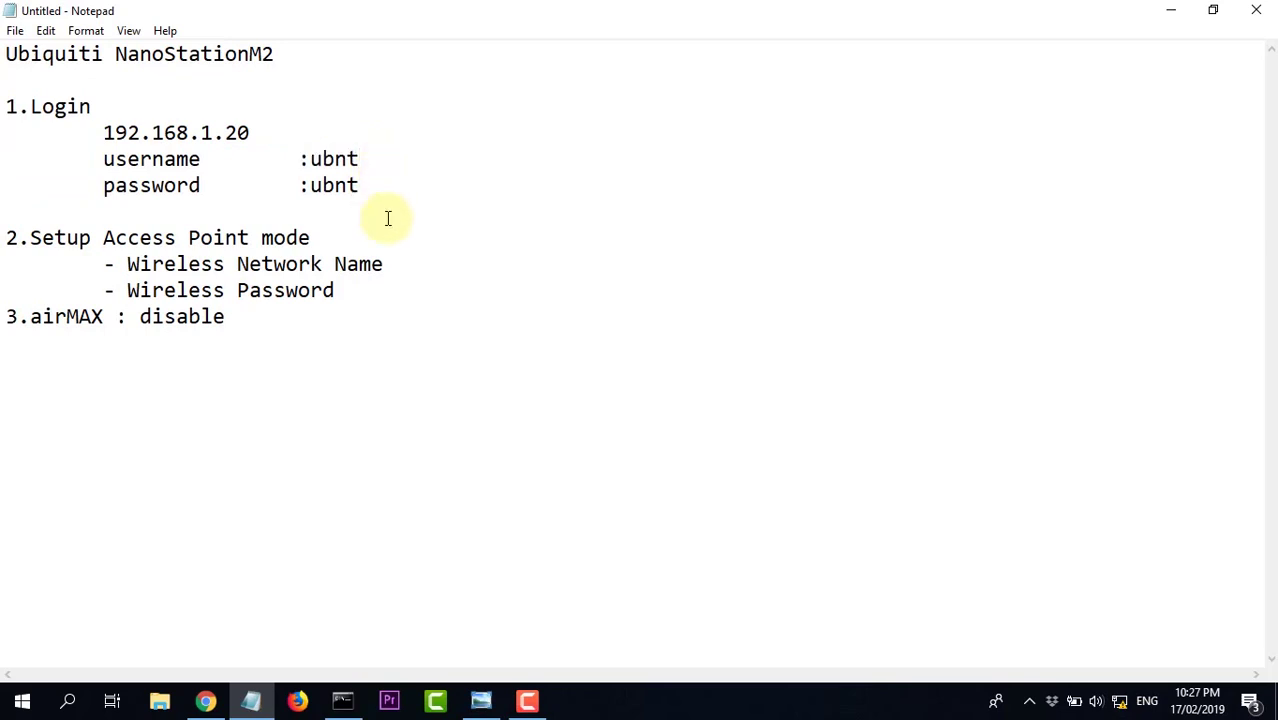
pyautogui.click(205, 701)
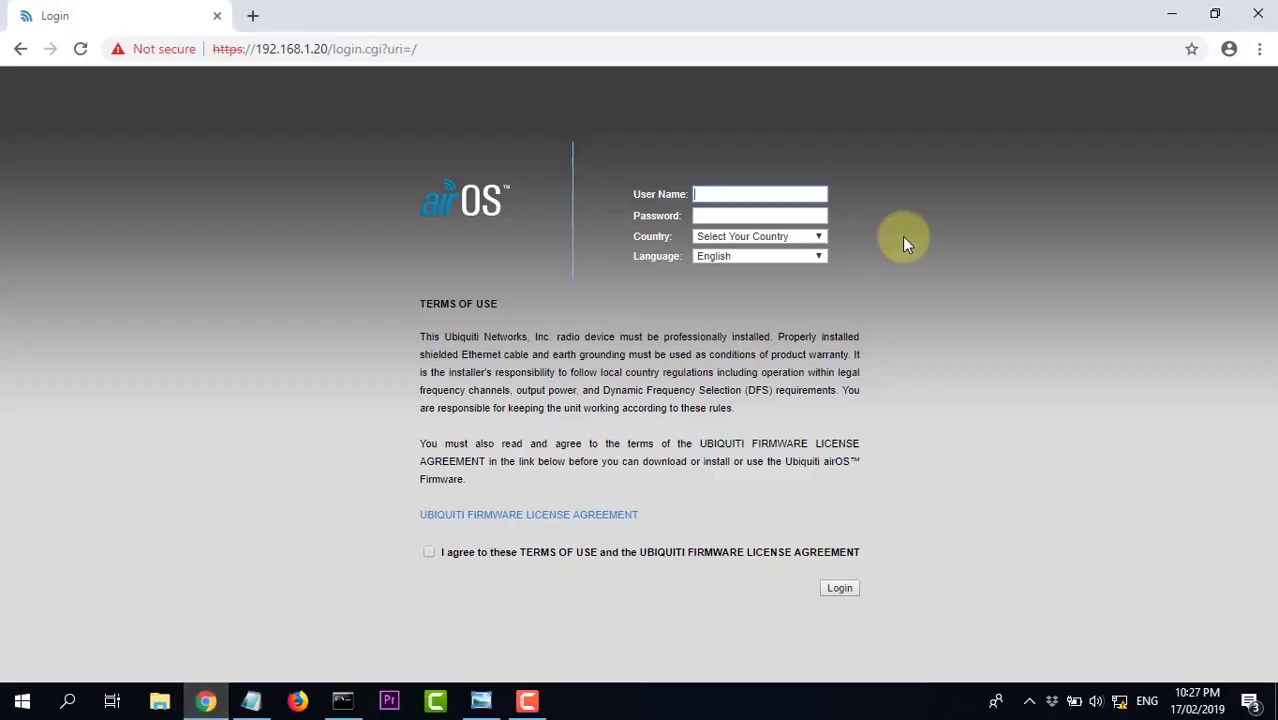
# Step: Zoom the login page to 150% and enter the default admin username and password
pyautogui.hotkey('ctrl', '+')
pyautogui.hotkey('ctrl', '+')
pyautogui.hotkey('ctrl', '+')
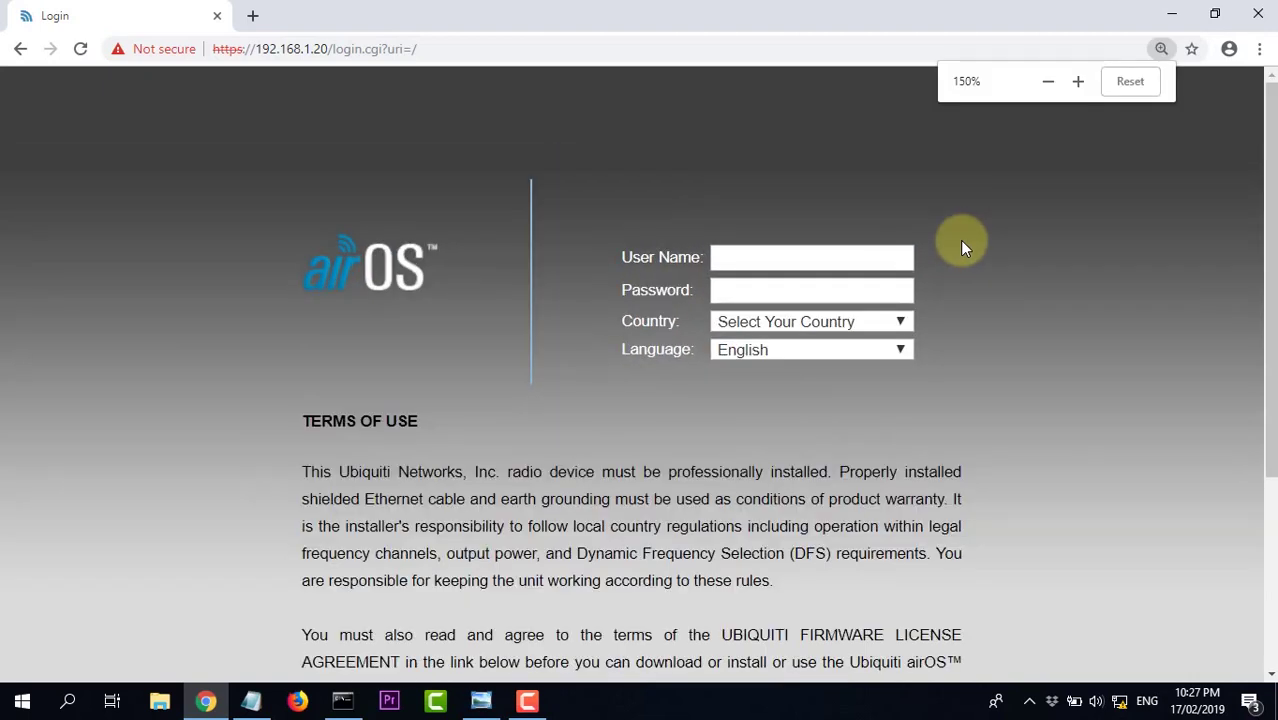
pyautogui.click(810, 264)
pyautogui.write('ubnt')
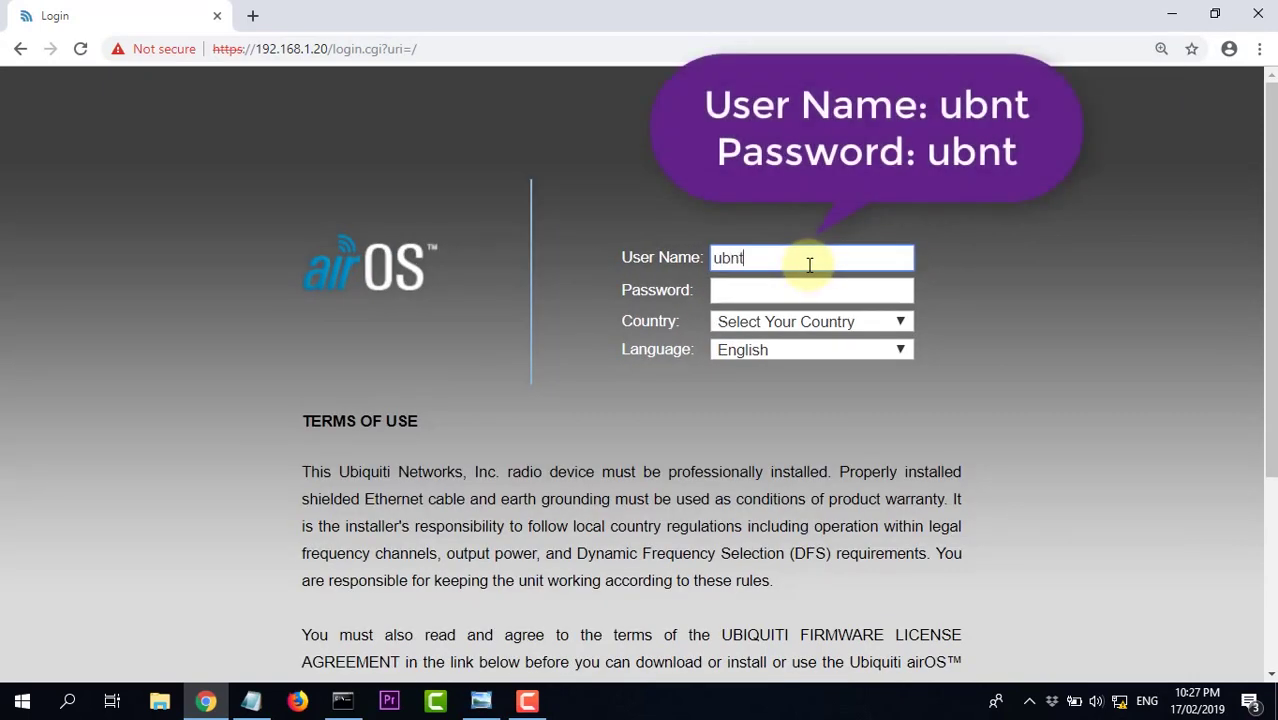
pyautogui.click(784, 282)
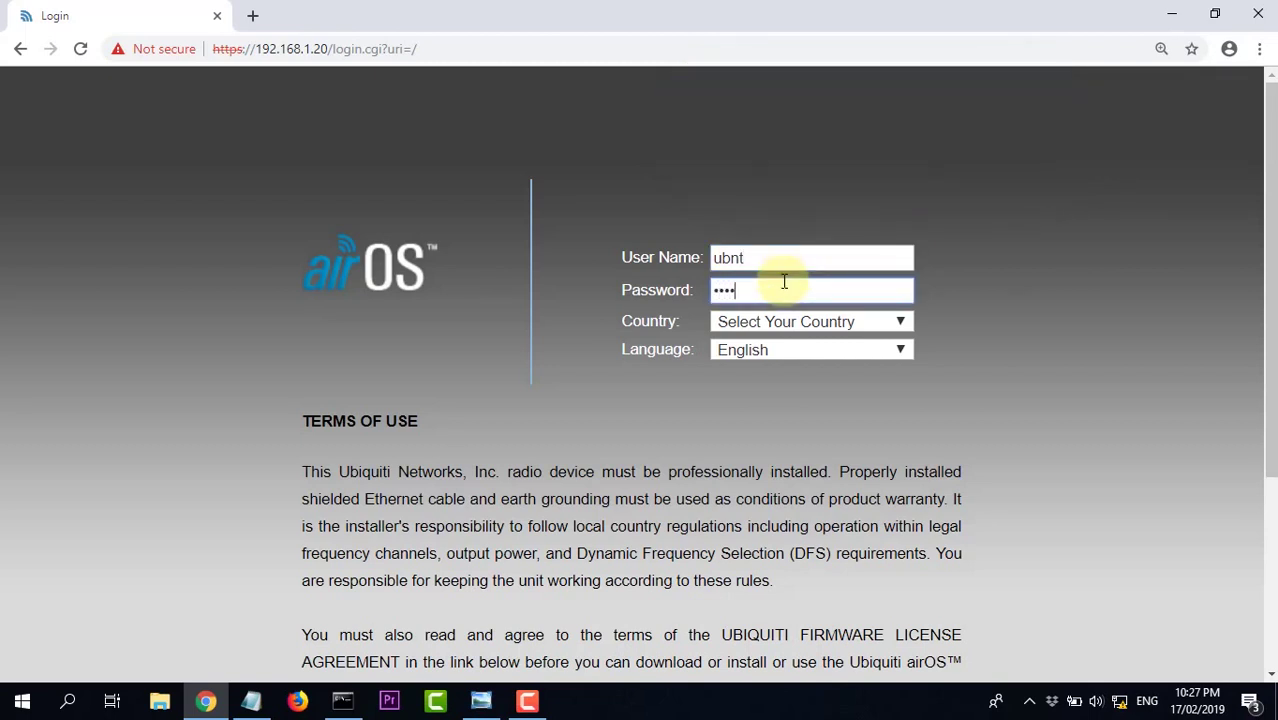
# Step: Choose United States as the country, agree to the terms of use, and log in
pyautogui.click(830, 321)
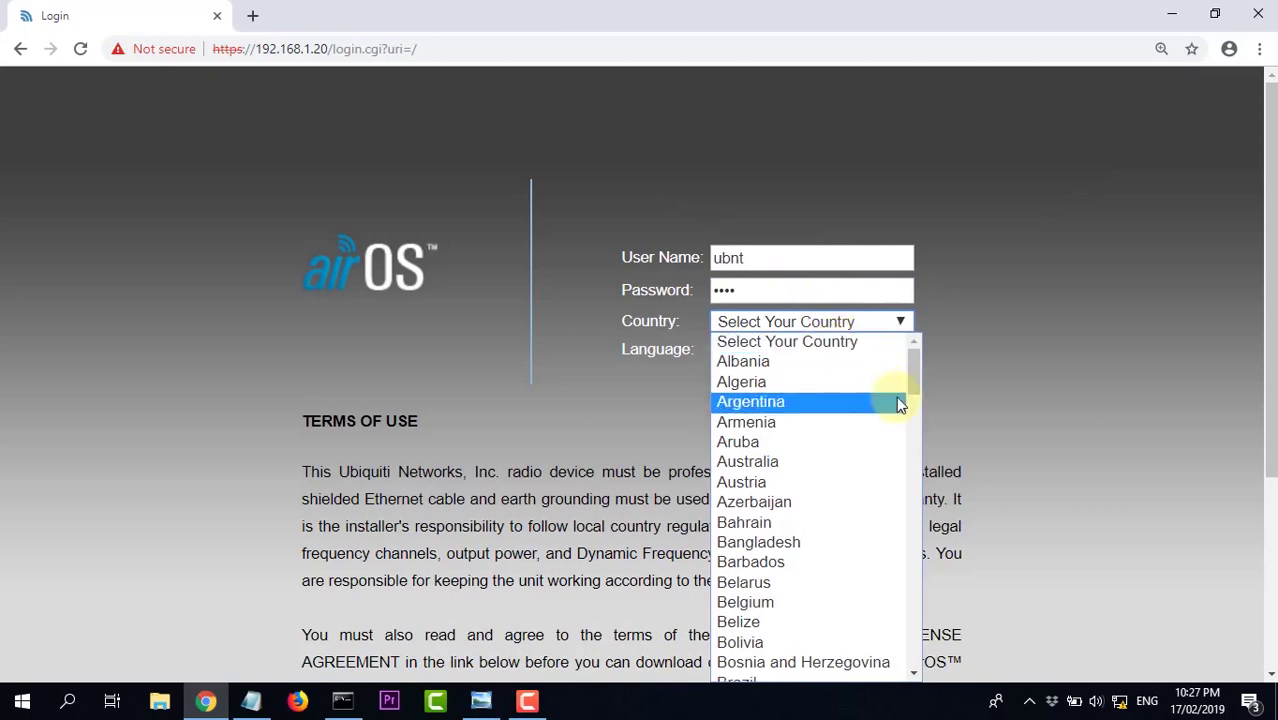
pyautogui.moveTo(911, 373); pyautogui.dragTo(908, 641)
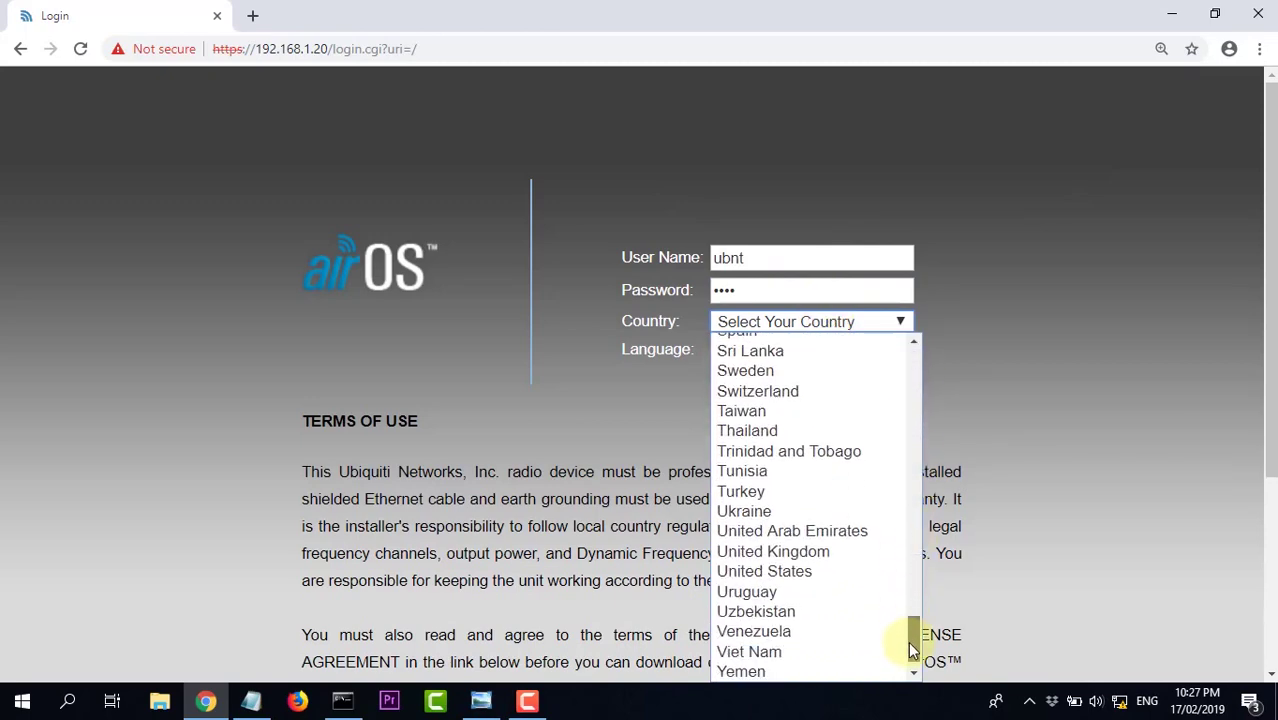
pyautogui.click(855, 572)
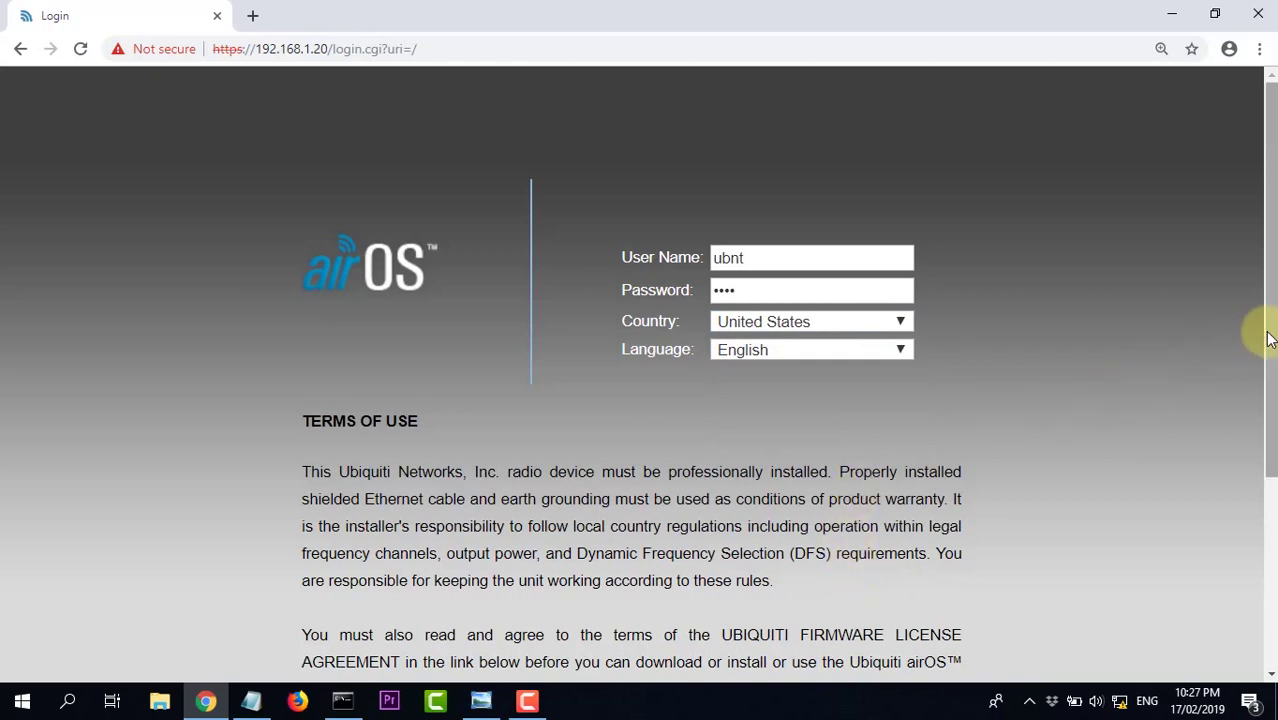
pyautogui.moveTo(1268, 338); pyautogui.dragTo(1272, 408)
pyautogui.hotkey('ctrl', '-')
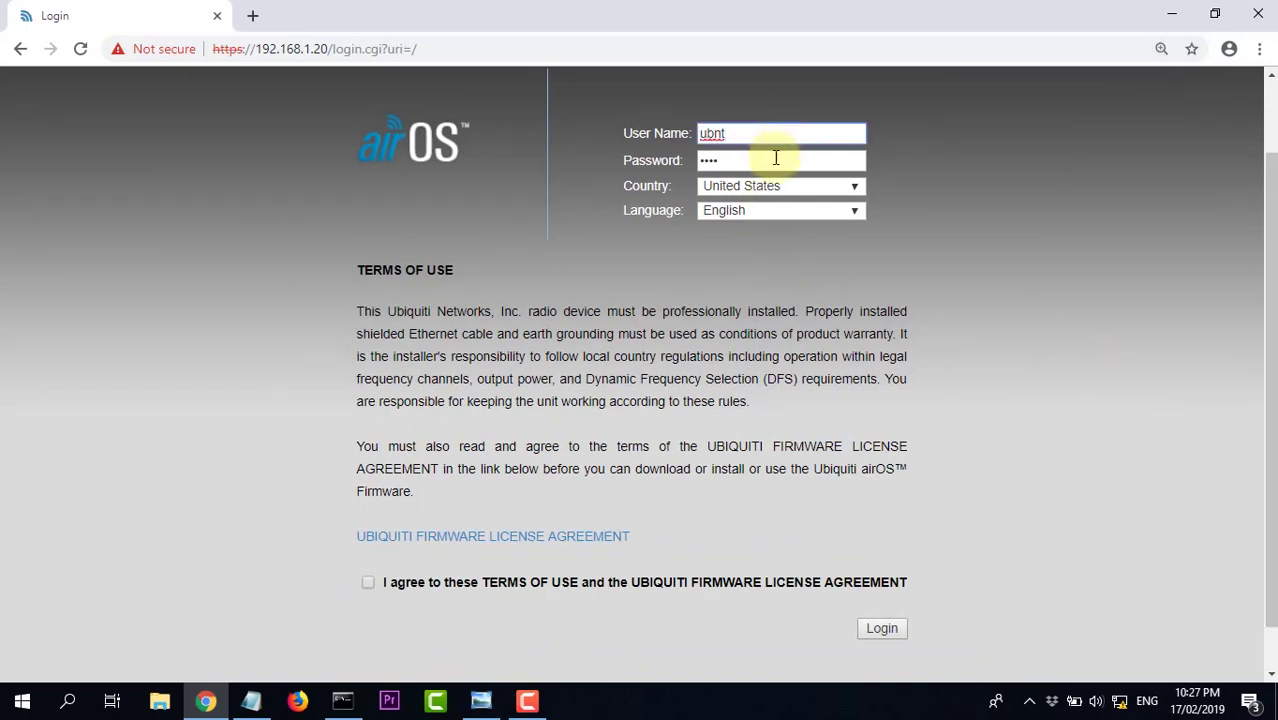
pyautogui.click(368, 584)
pyautogui.click(881, 630)
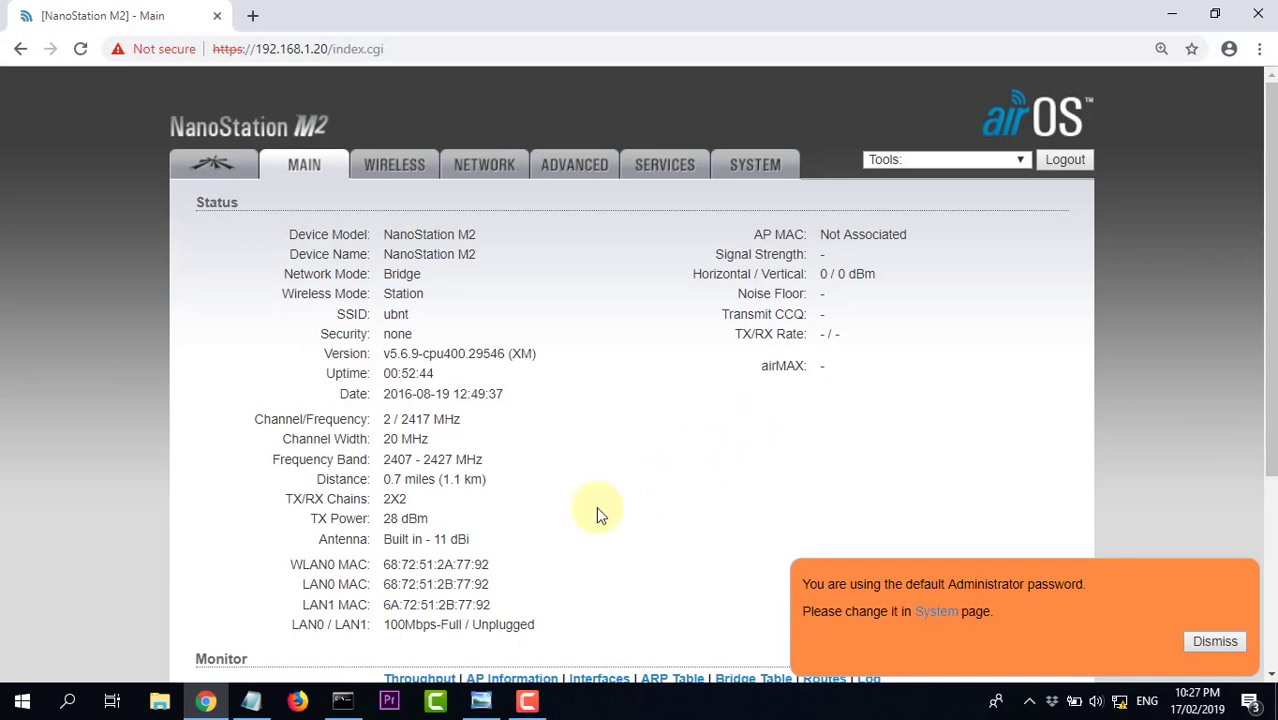
# Step: Bring the Notepad setup checklist back to the front
pyautogui.click(256, 704)
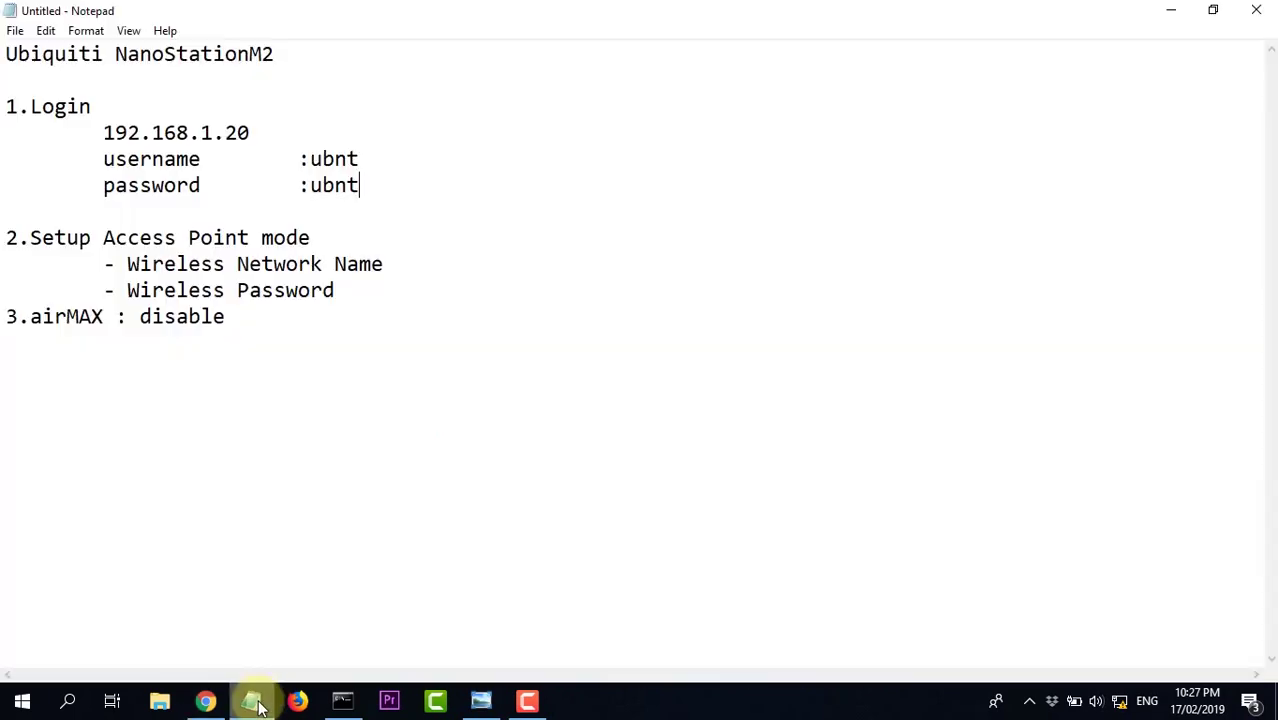
# Step: Add a blank line after Wireless Password, mark the Access Point mode heading, and return to Chrome
pyautogui.click(332, 240)
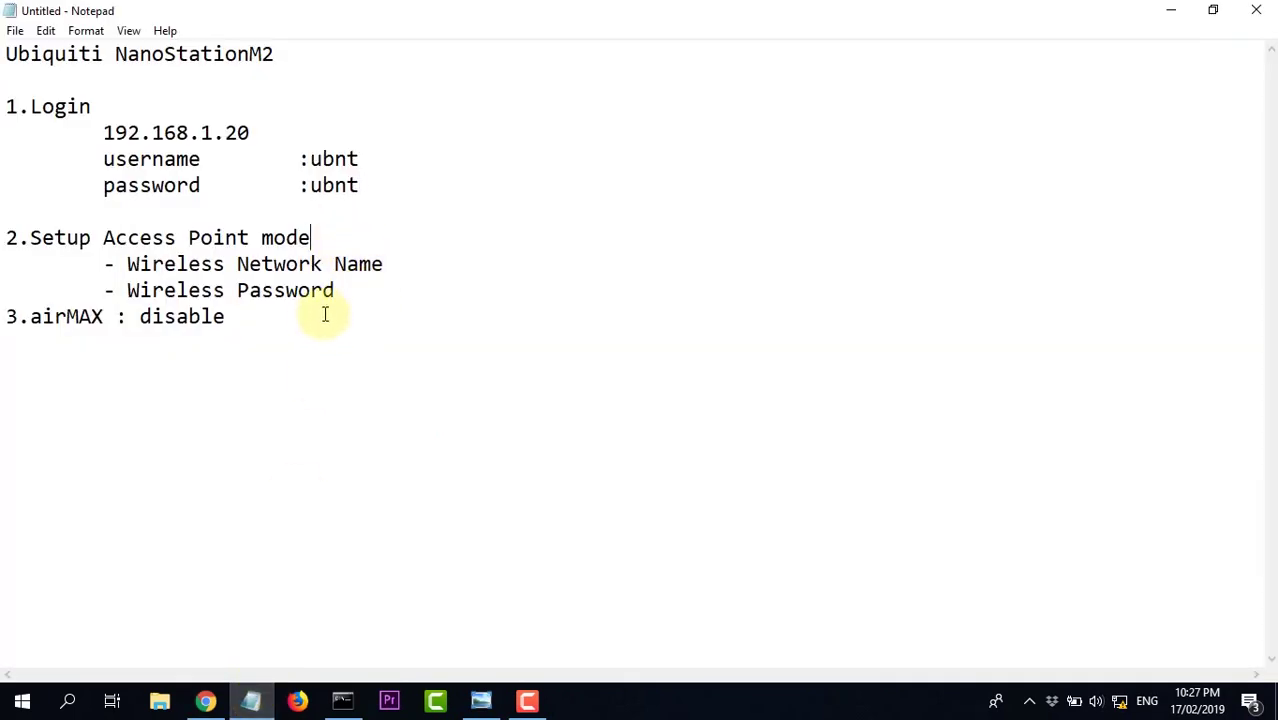
pyautogui.press('Return')
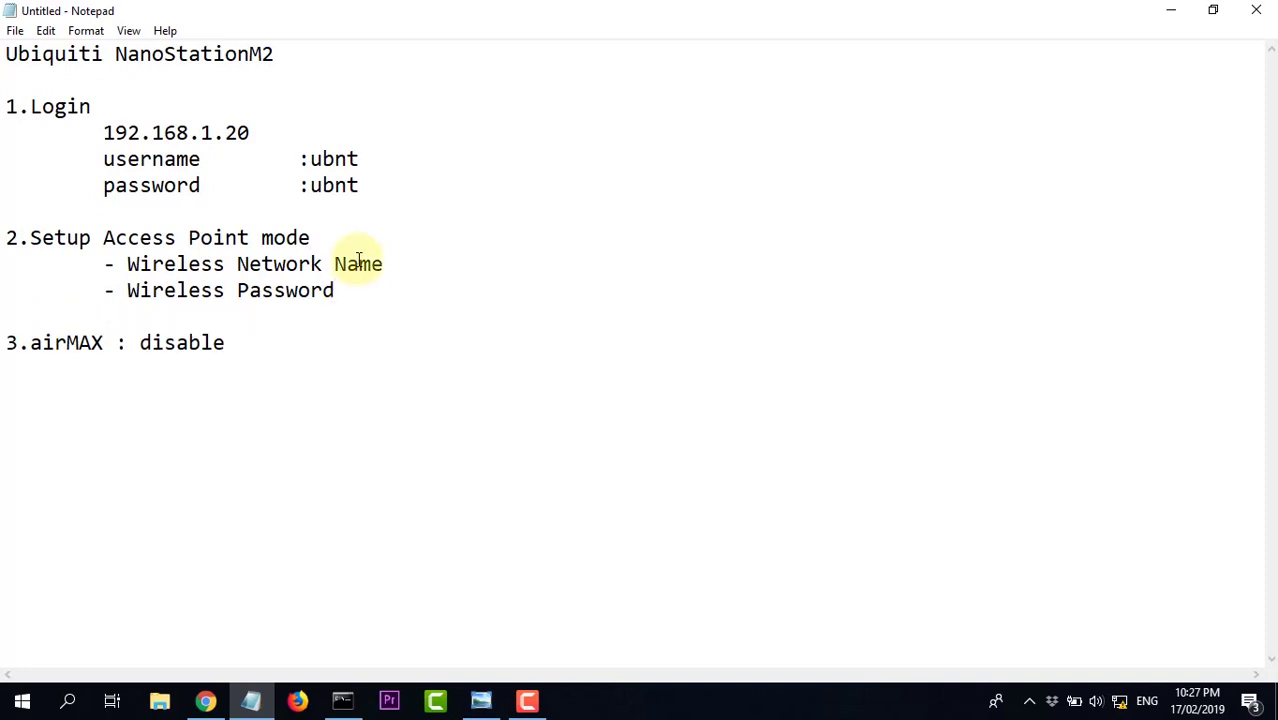
pyautogui.moveTo(345, 236); pyautogui.dragTo(4, 237)
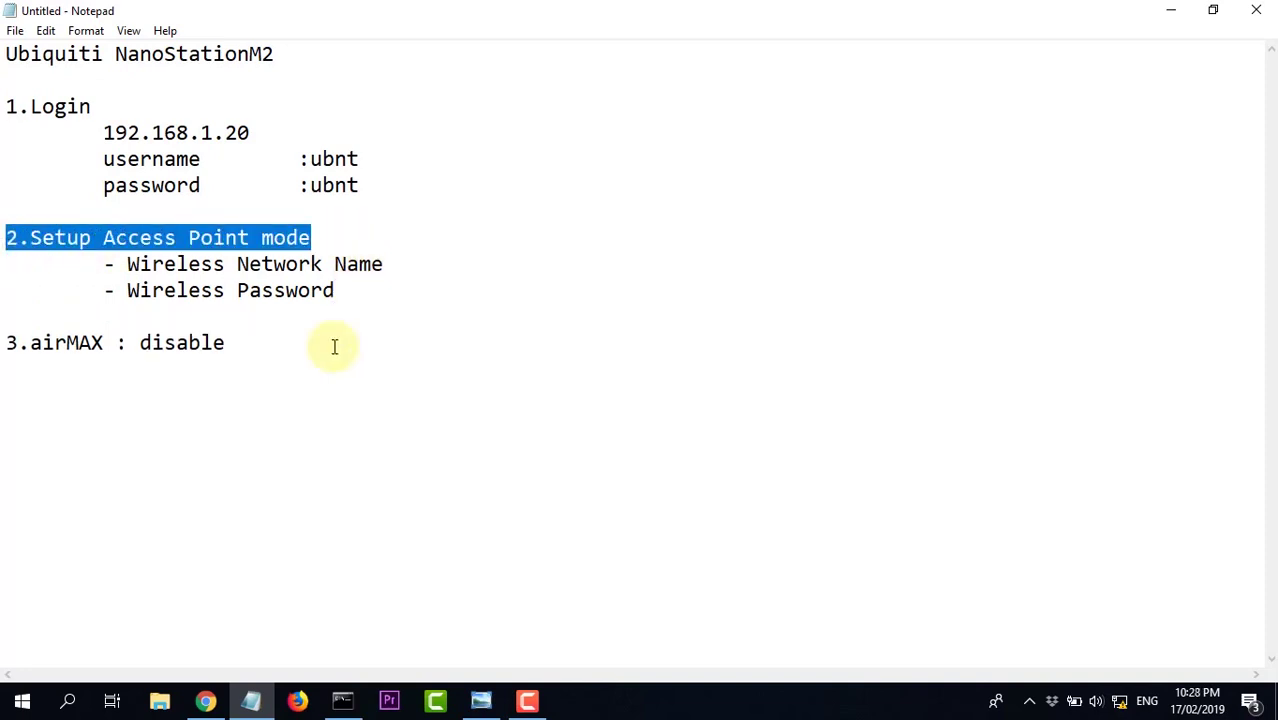
pyautogui.click(224, 699)
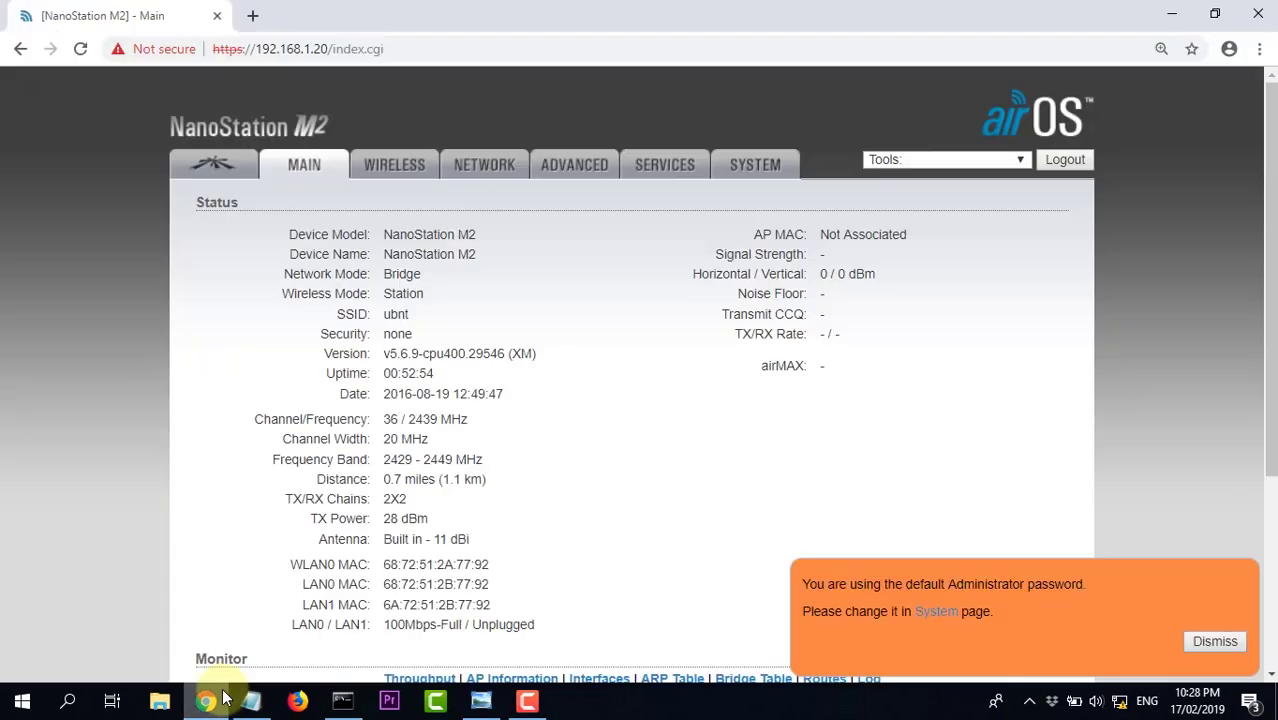
# Step: Set Wireless Mode to Access Point on the Wireless page and select the current SSID ubnt
pyautogui.click(394, 177)
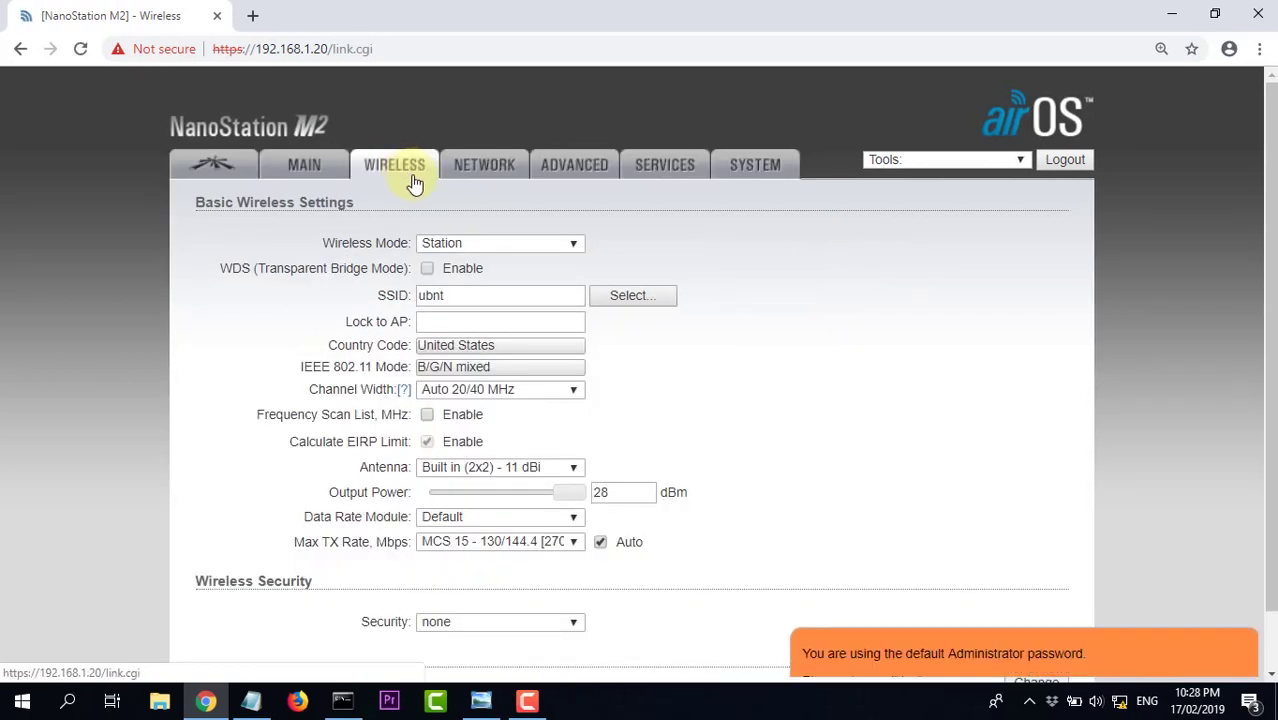
pyautogui.click(467, 249)
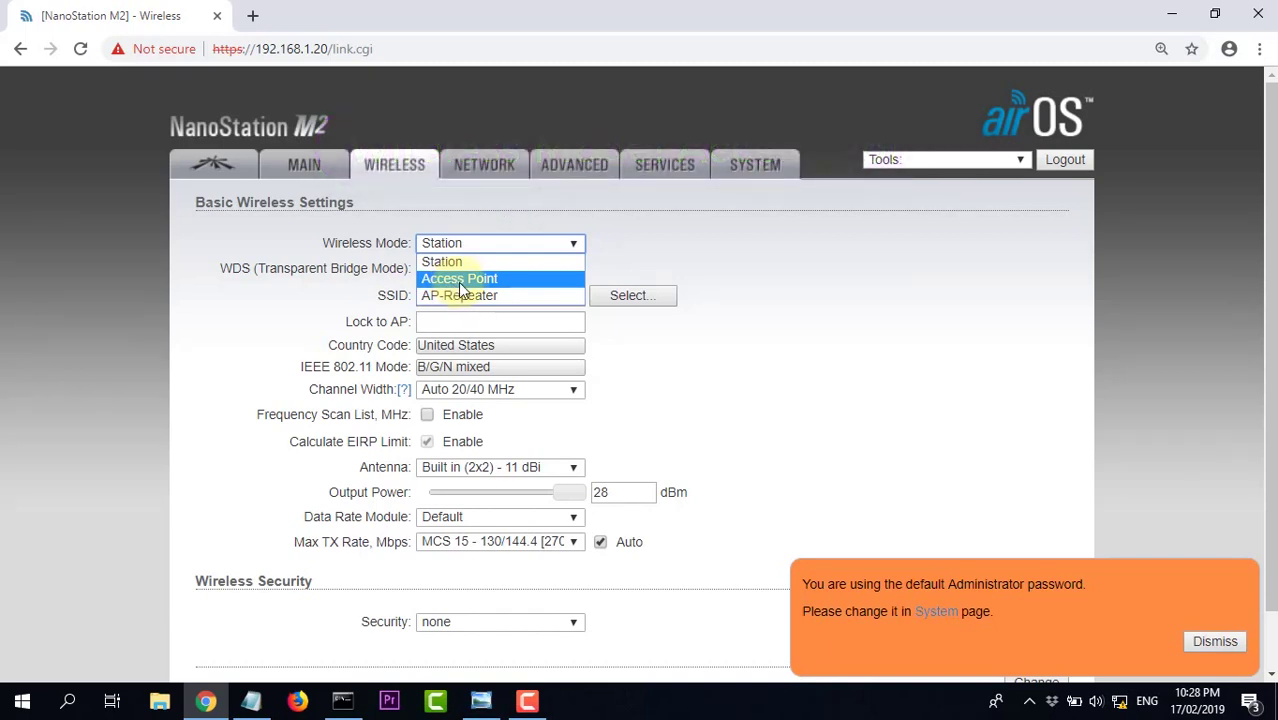
pyautogui.click(459, 282)
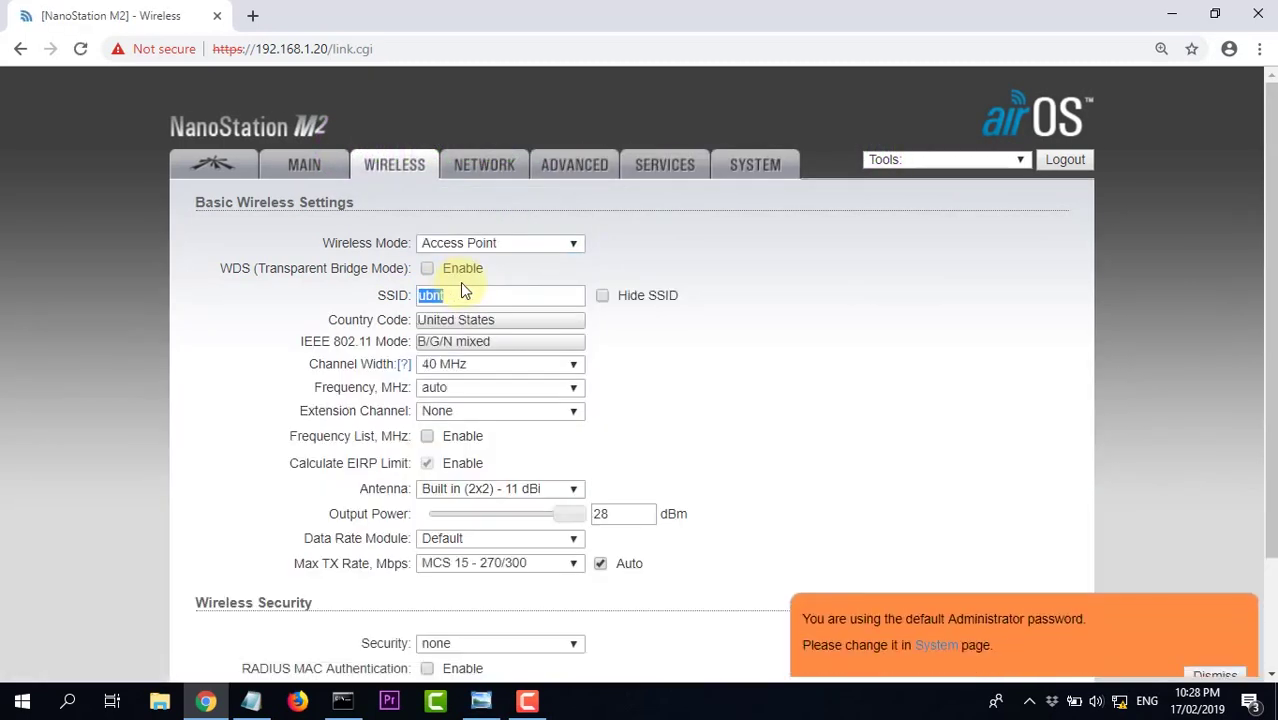
pyautogui.doubleClick(477, 300)
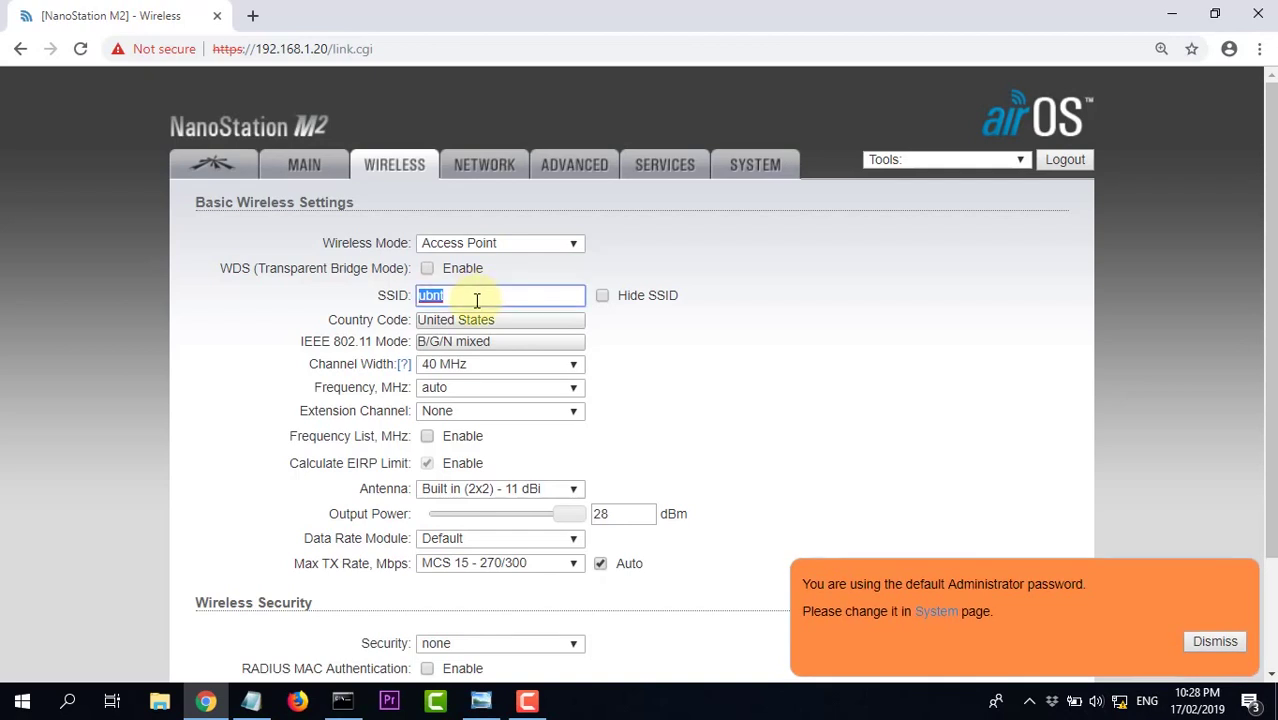
# Step: Highlight the Wireless Network Name and Wireless Password lines in the notes, then return to Chrome
pyautogui.click(251, 700)
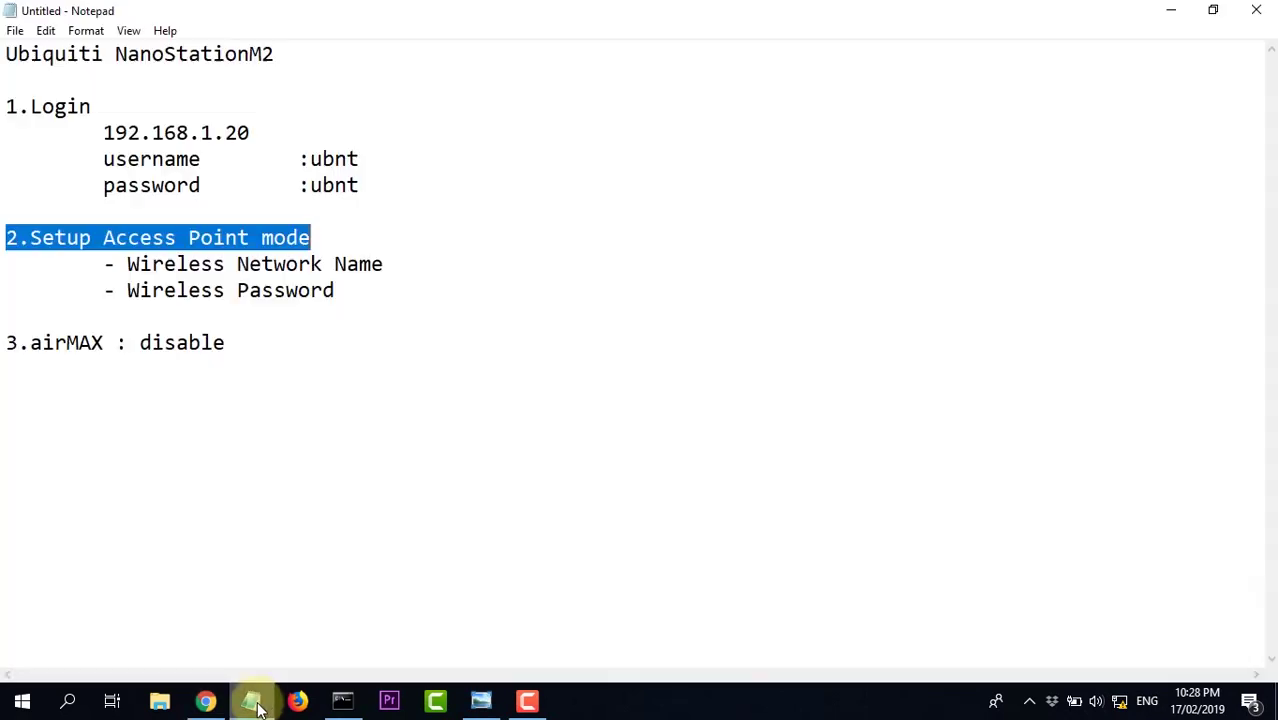
pyautogui.click(431, 284)
pyautogui.click(452, 273)
pyautogui.moveTo(435, 286); pyautogui.dragTo(110, 266)
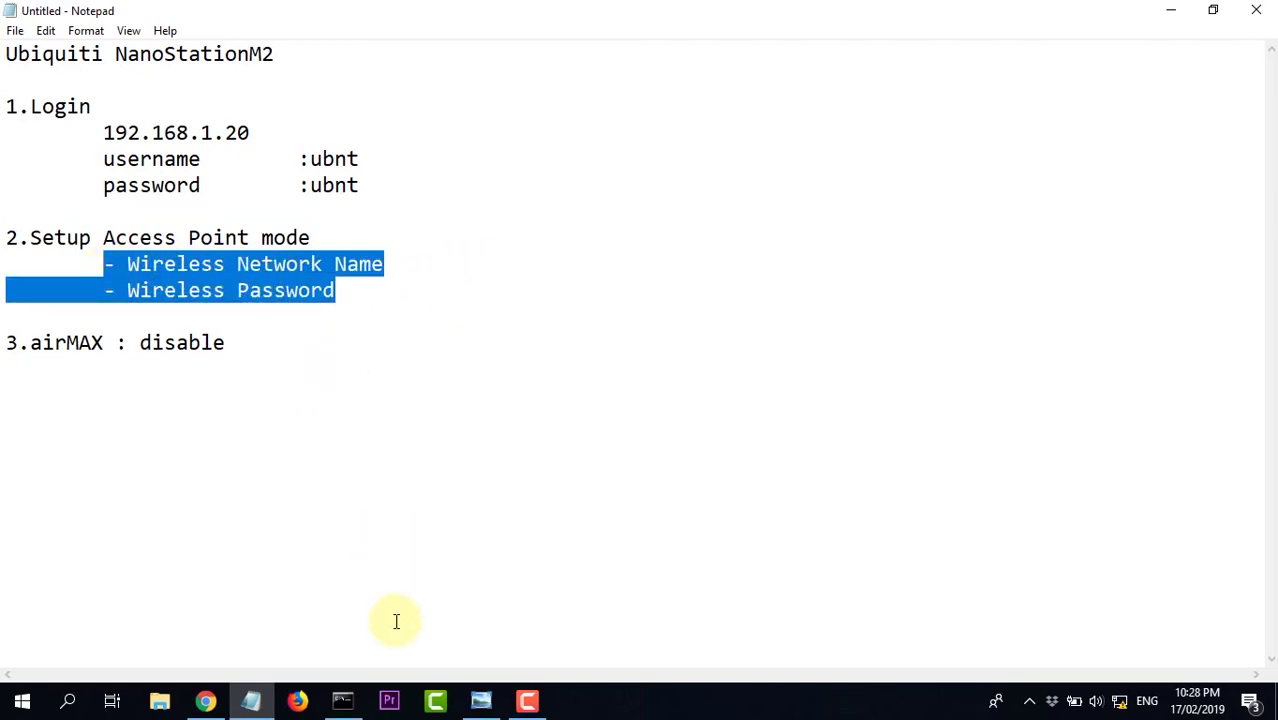
pyautogui.click(207, 703)
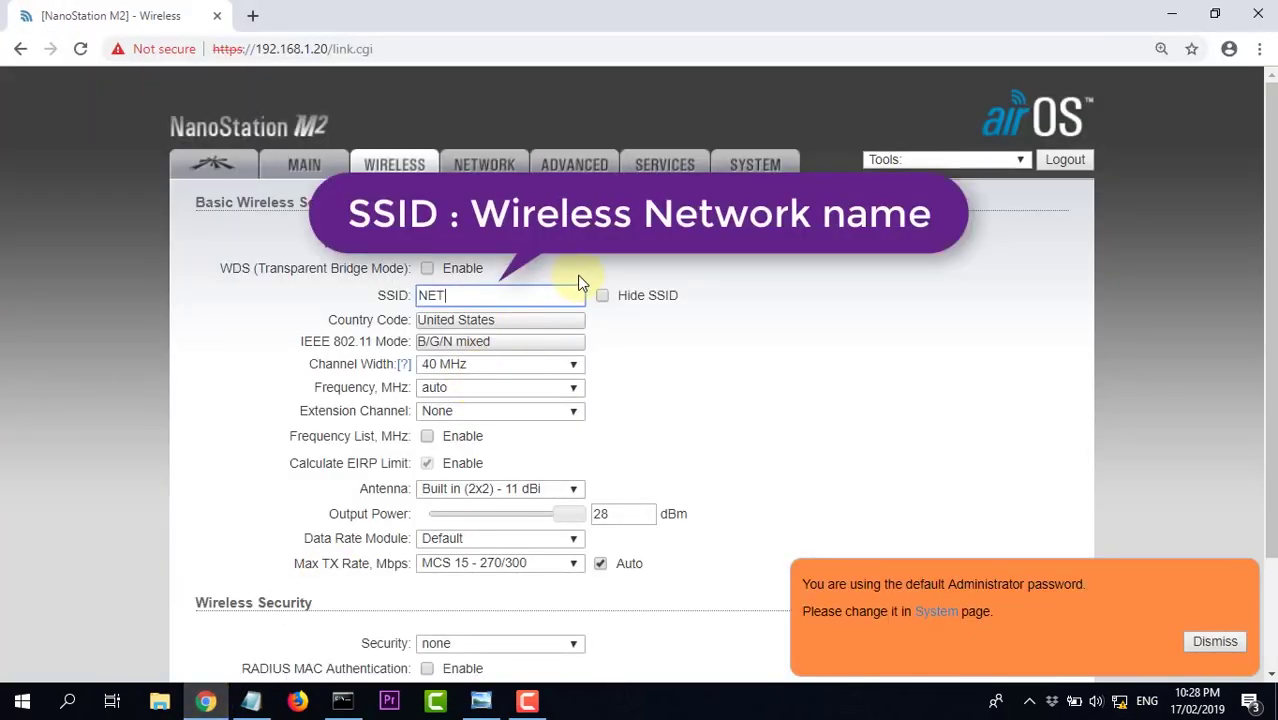
# Step: Highlight the new SSID NETVN and its SSID label on the Wireless page
pyautogui.moveTo(528, 297); pyautogui.dragTo(418, 297)
pyautogui.moveTo(687, 366); pyautogui.dragTo(422, 294)
pyautogui.click(407, 299)
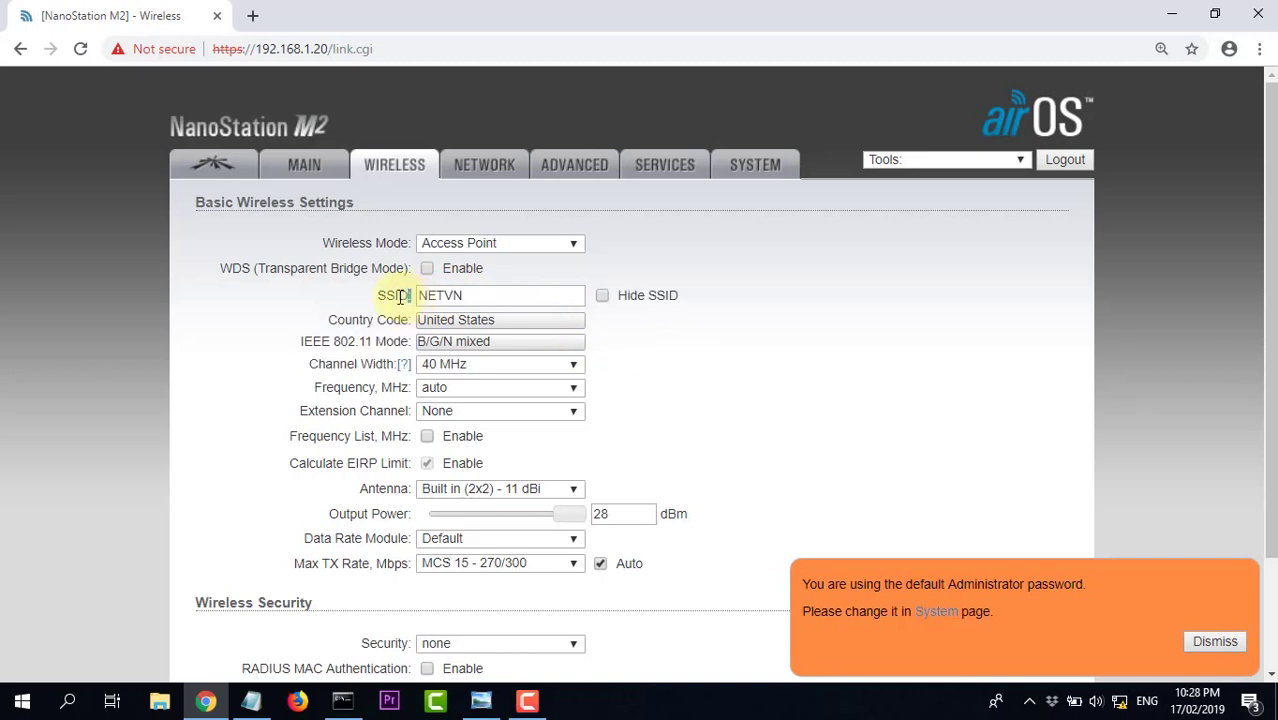
pyautogui.moveTo(383, 296); pyautogui.dragTo(446, 296)
pyautogui.click(732, 360)
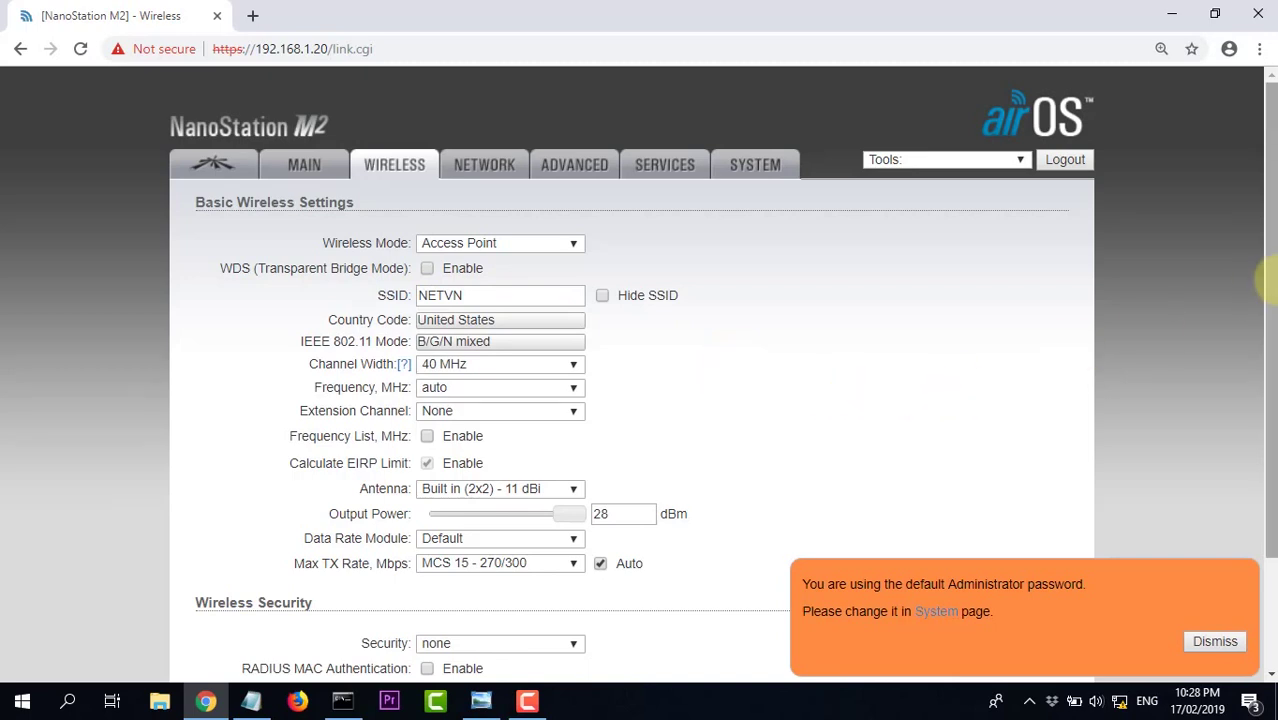
# Step: Set Wireless Security to WPA2-AES
pyautogui.scroll(-2, 1255, 394)
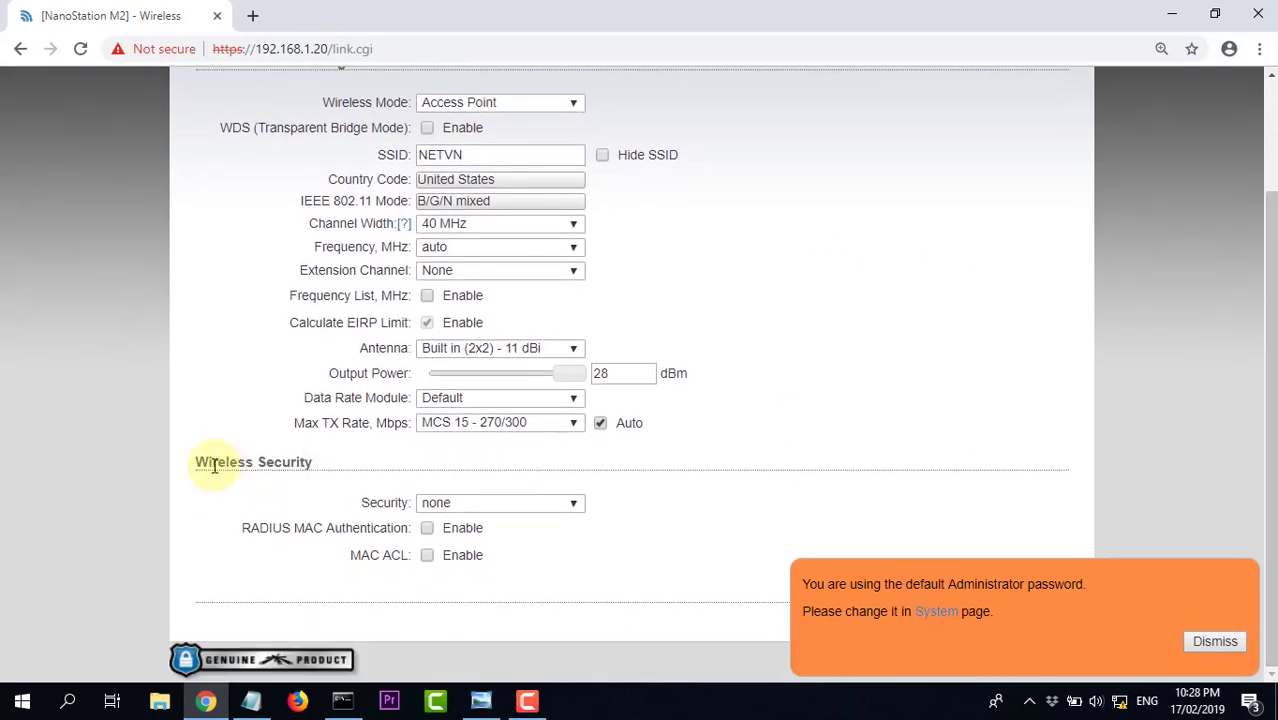
pyautogui.moveTo(194, 463); pyautogui.dragTo(336, 482)
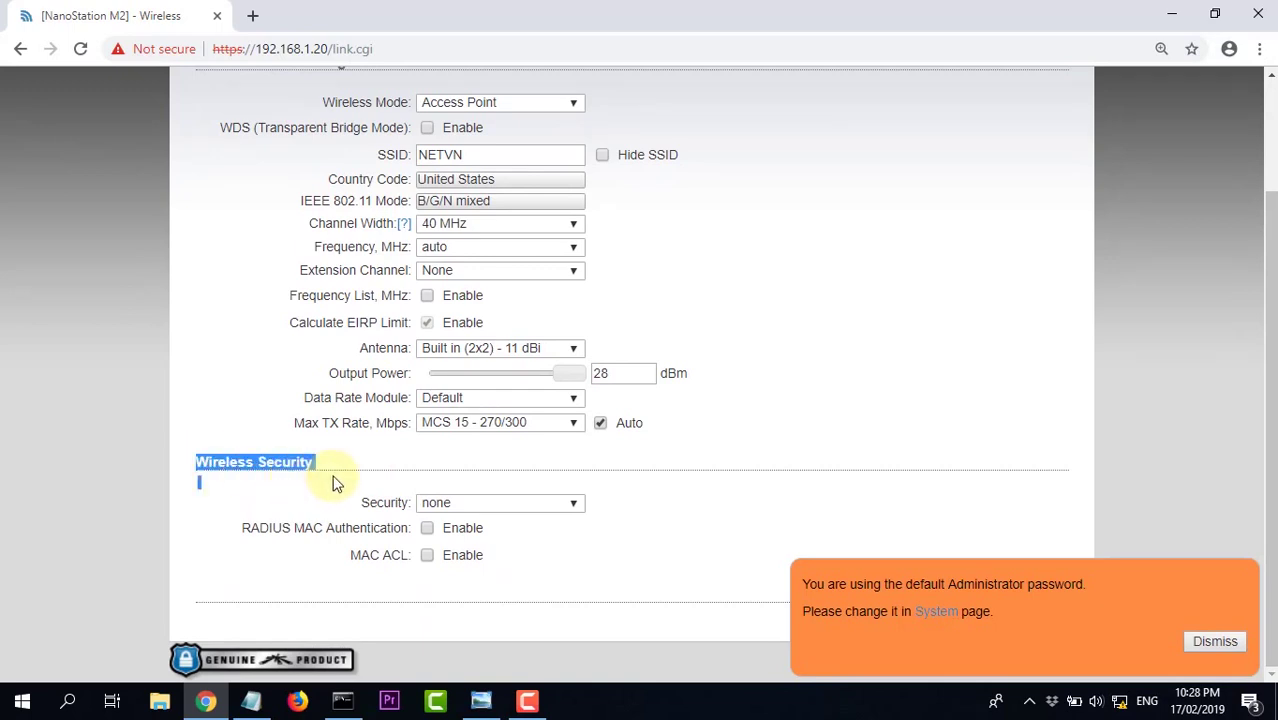
pyautogui.click(414, 480)
pyautogui.click(478, 505)
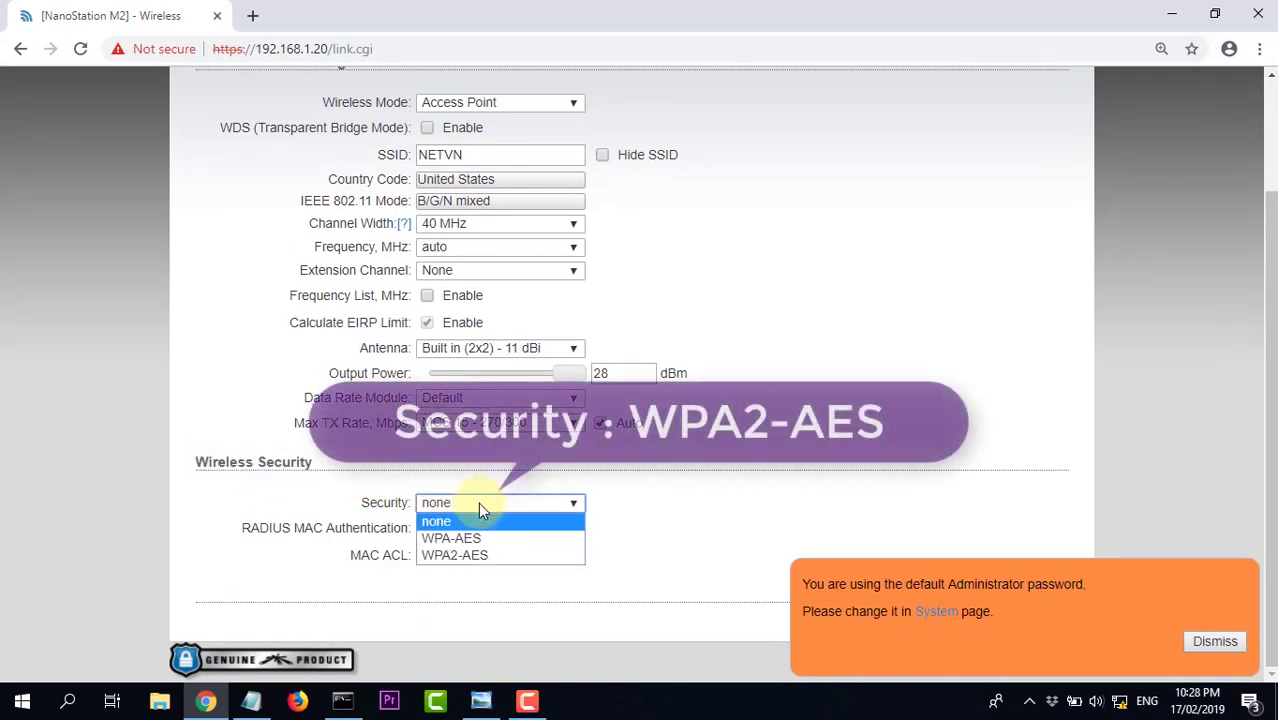
pyautogui.click(503, 556)
# Step: Keep PSK authentication, enter the preshared key shown in plain text, dismiss the password notice and submit
pyautogui.click(502, 552)
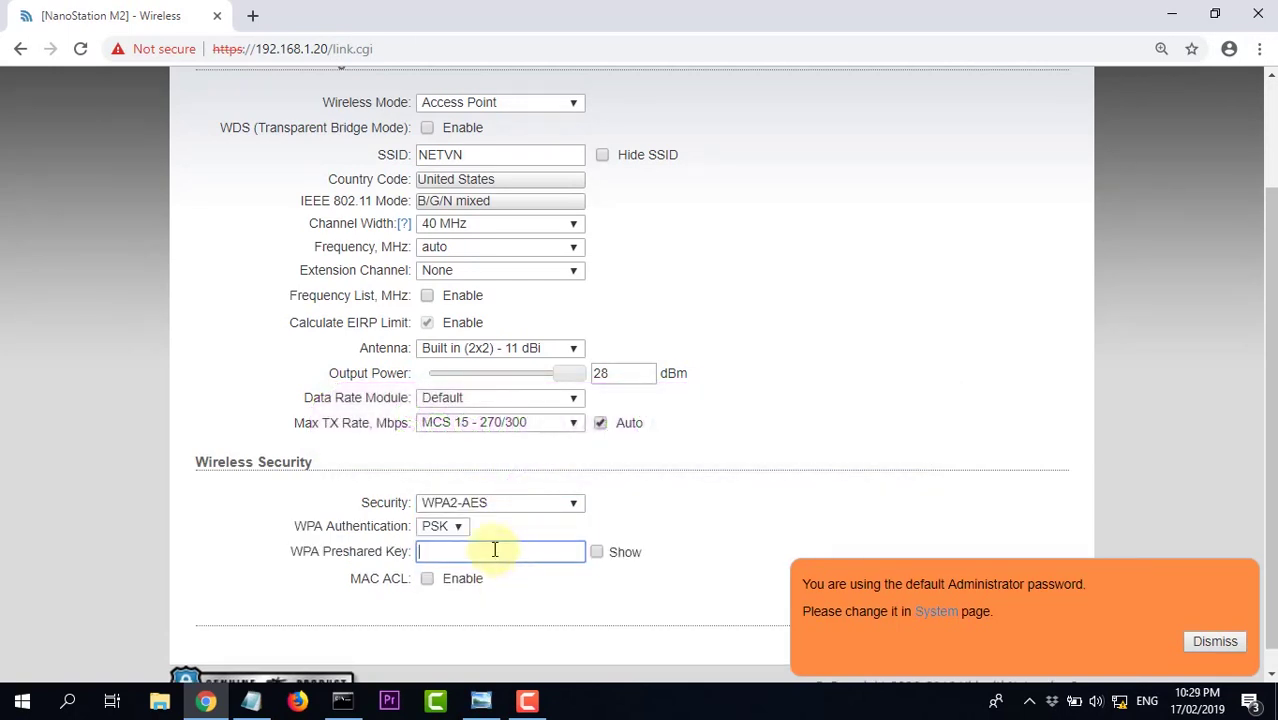
pyautogui.click(457, 528)
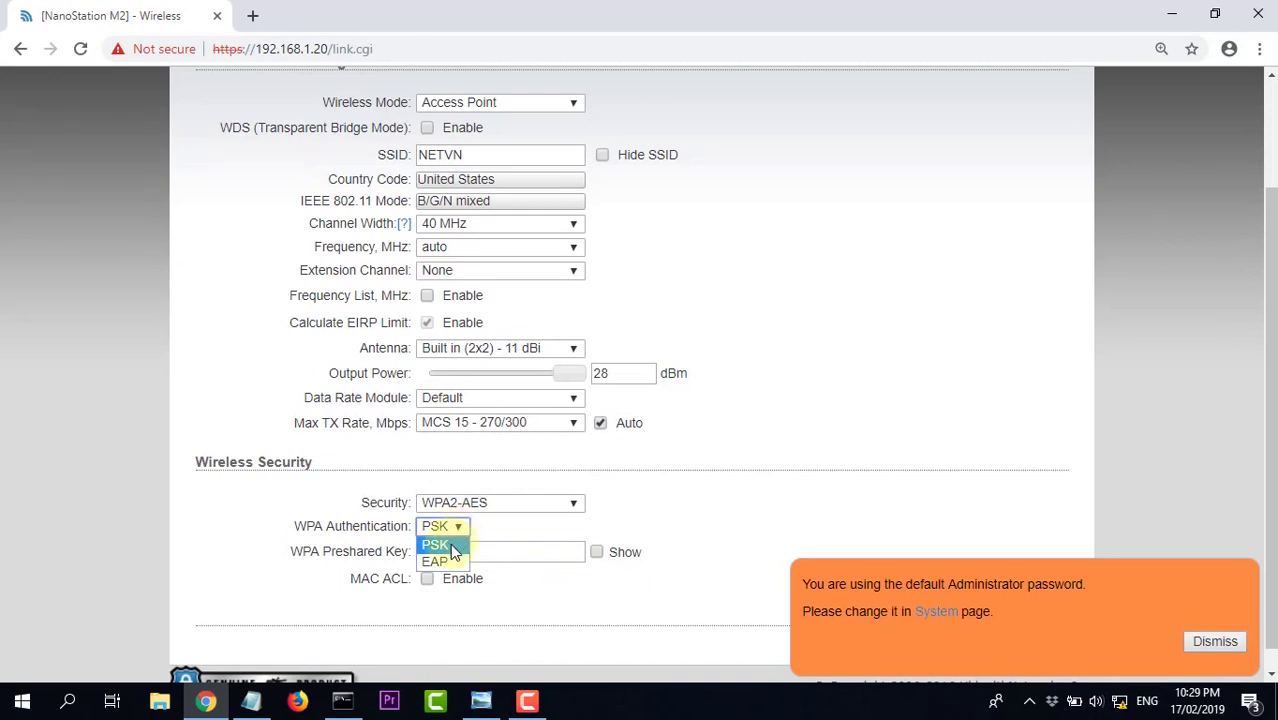
pyautogui.click(452, 548)
pyautogui.click(478, 551)
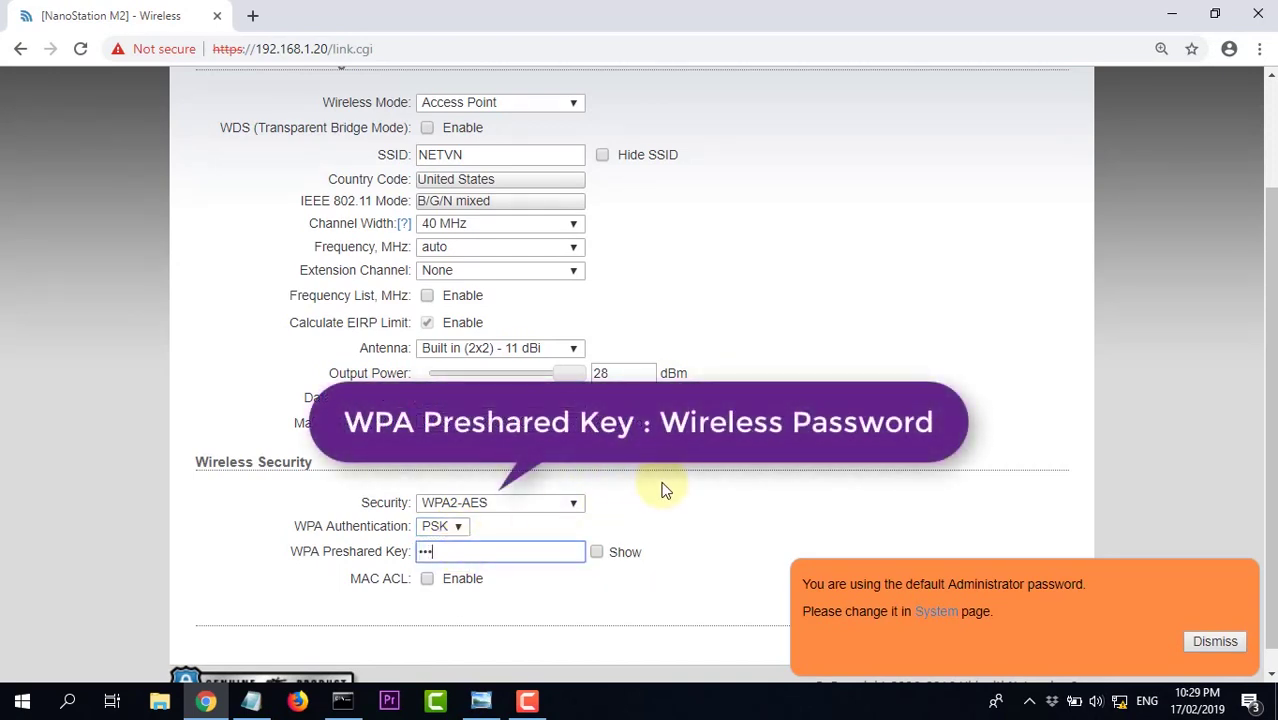
pyautogui.write('1')
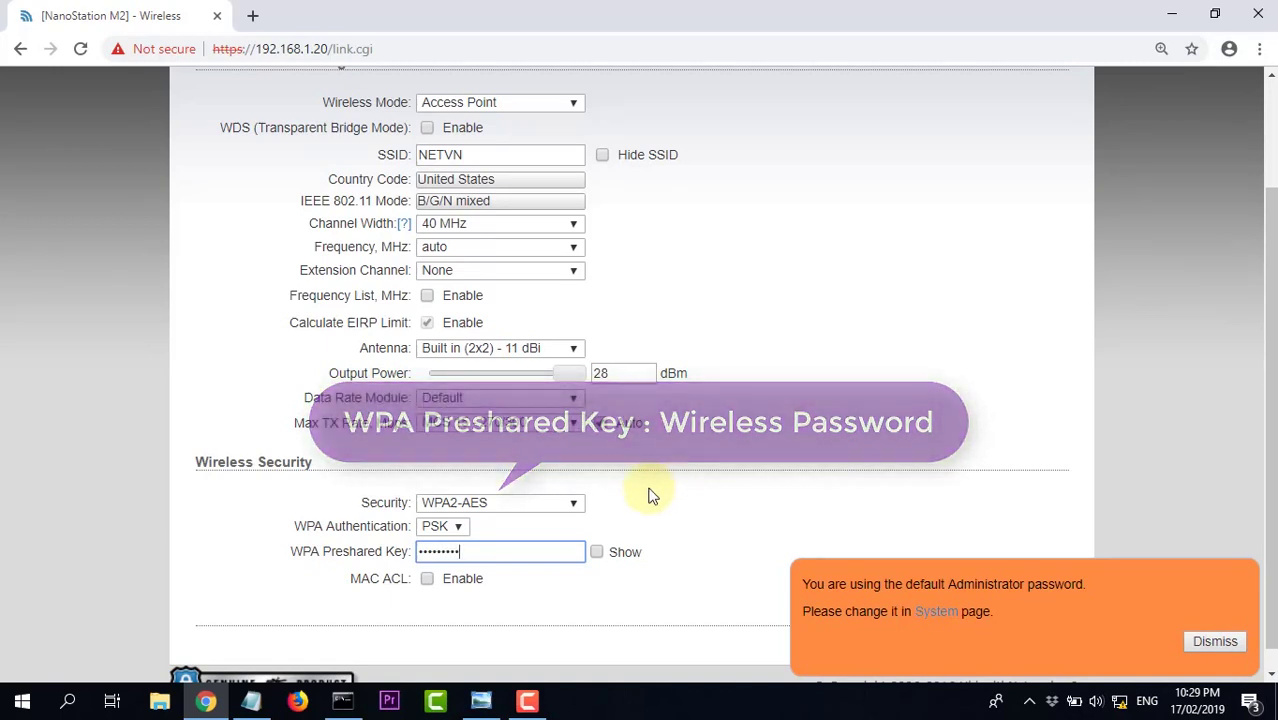
pyautogui.click(597, 555)
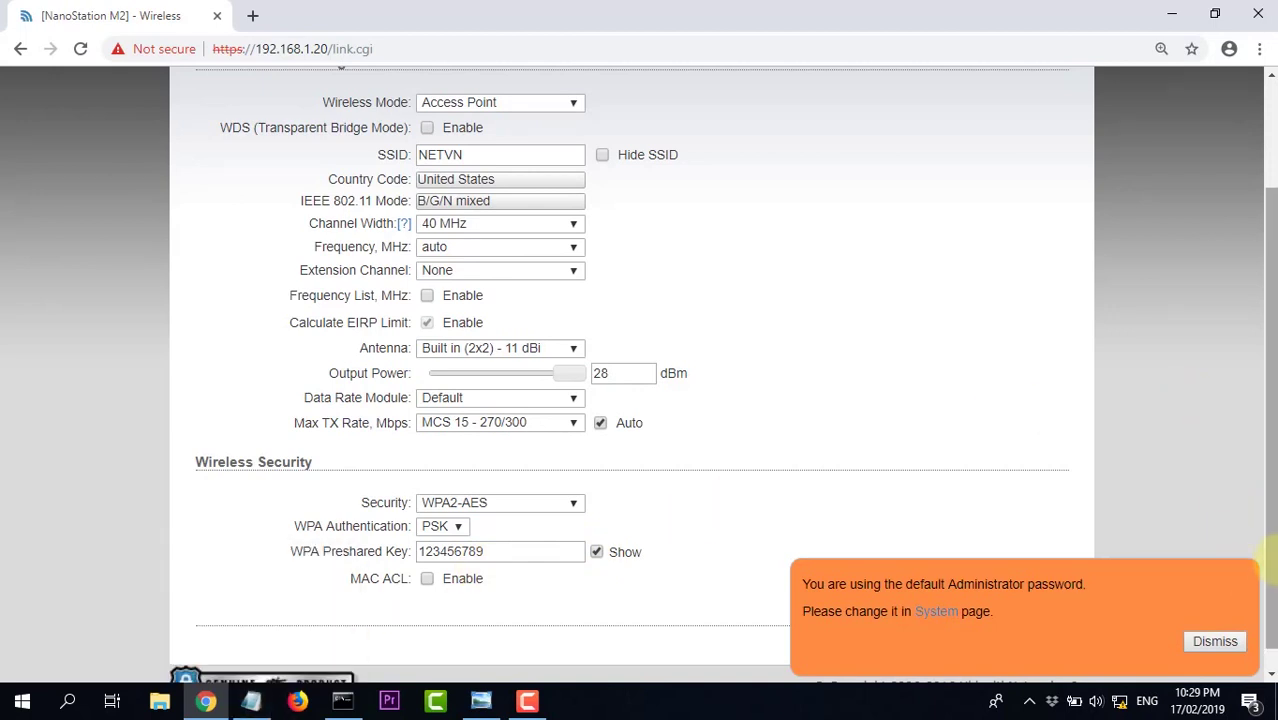
pyautogui.click(1213, 644)
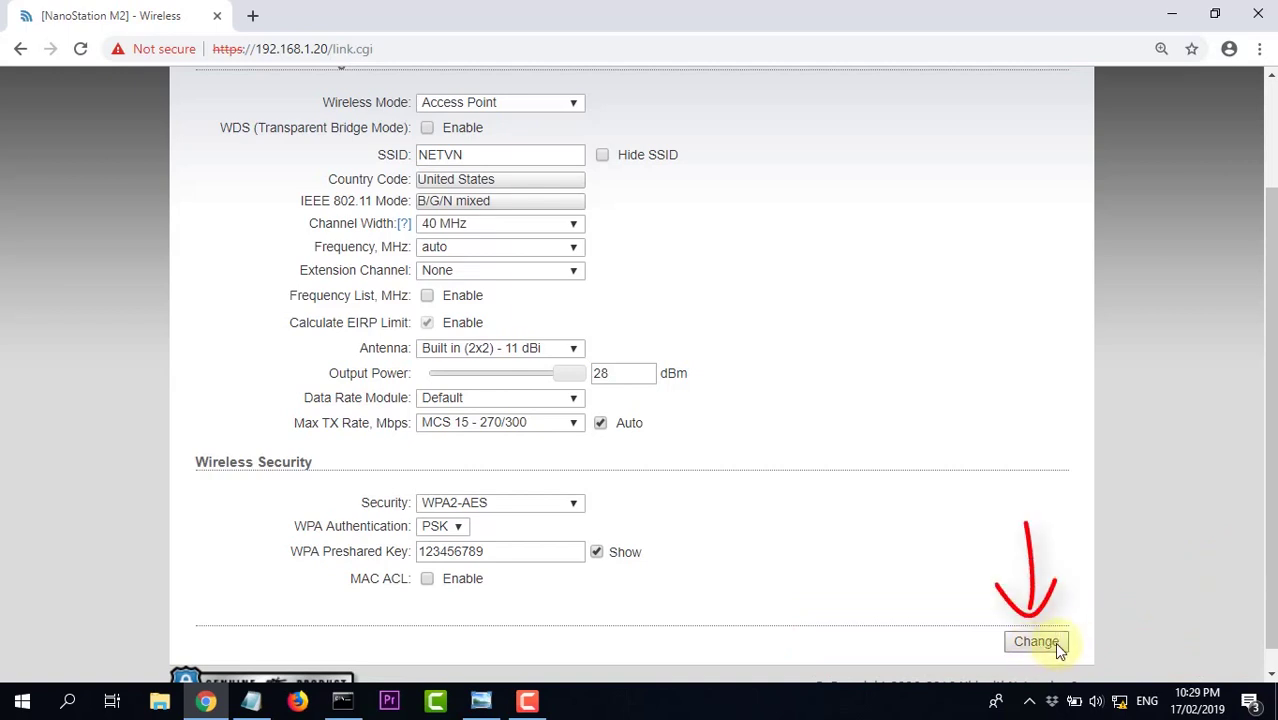
pyautogui.click(1056, 645)
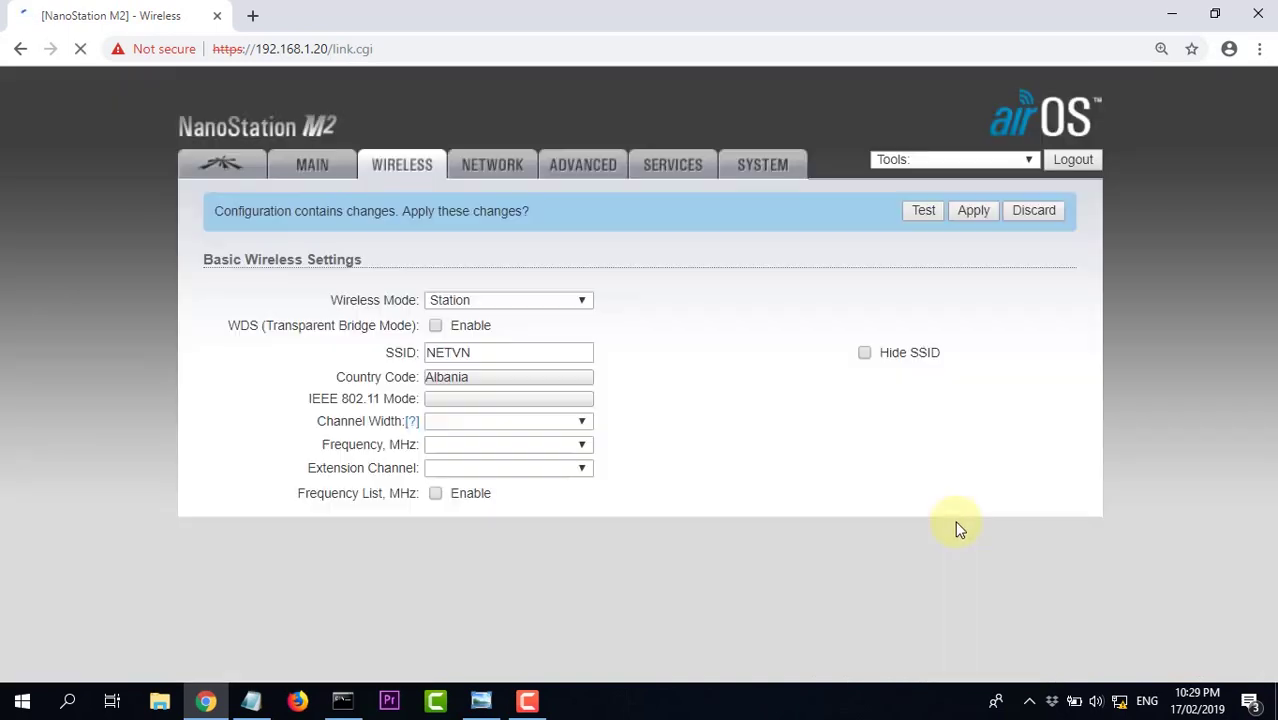
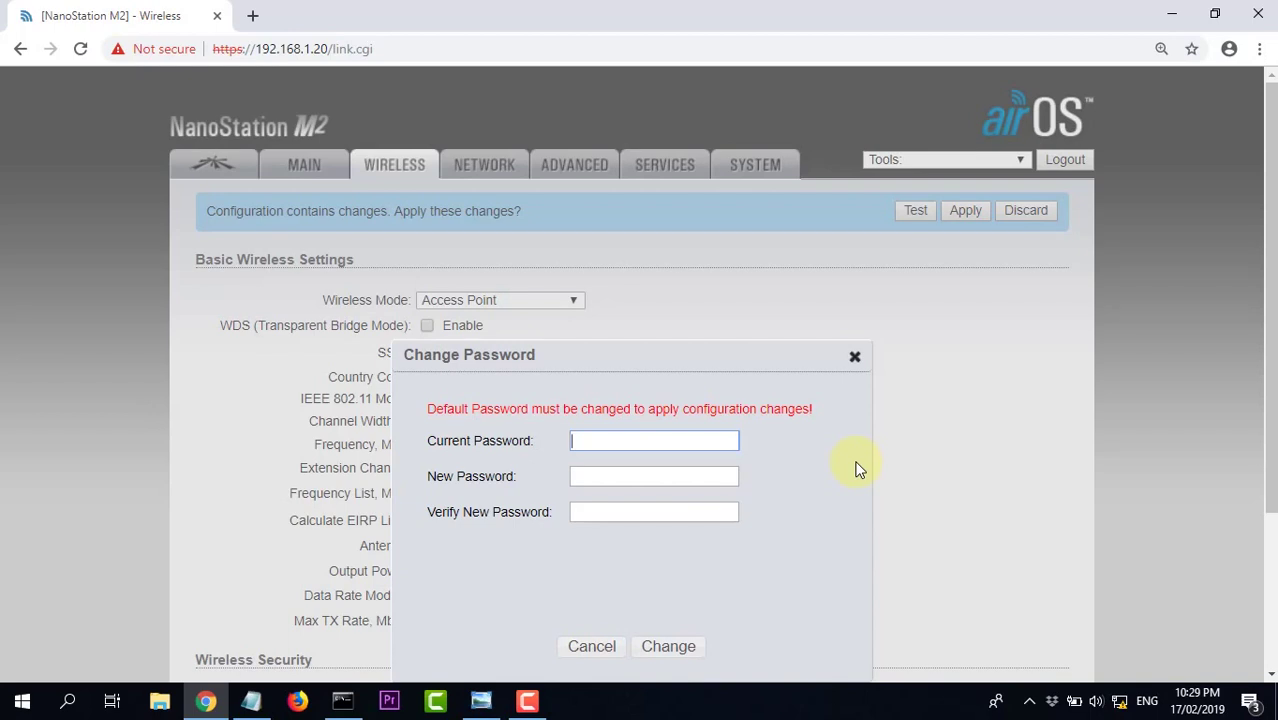
# Step: Select the default password entry in the Notepad setup notes
pyautogui.click(251, 701)
pyautogui.click(336, 131)
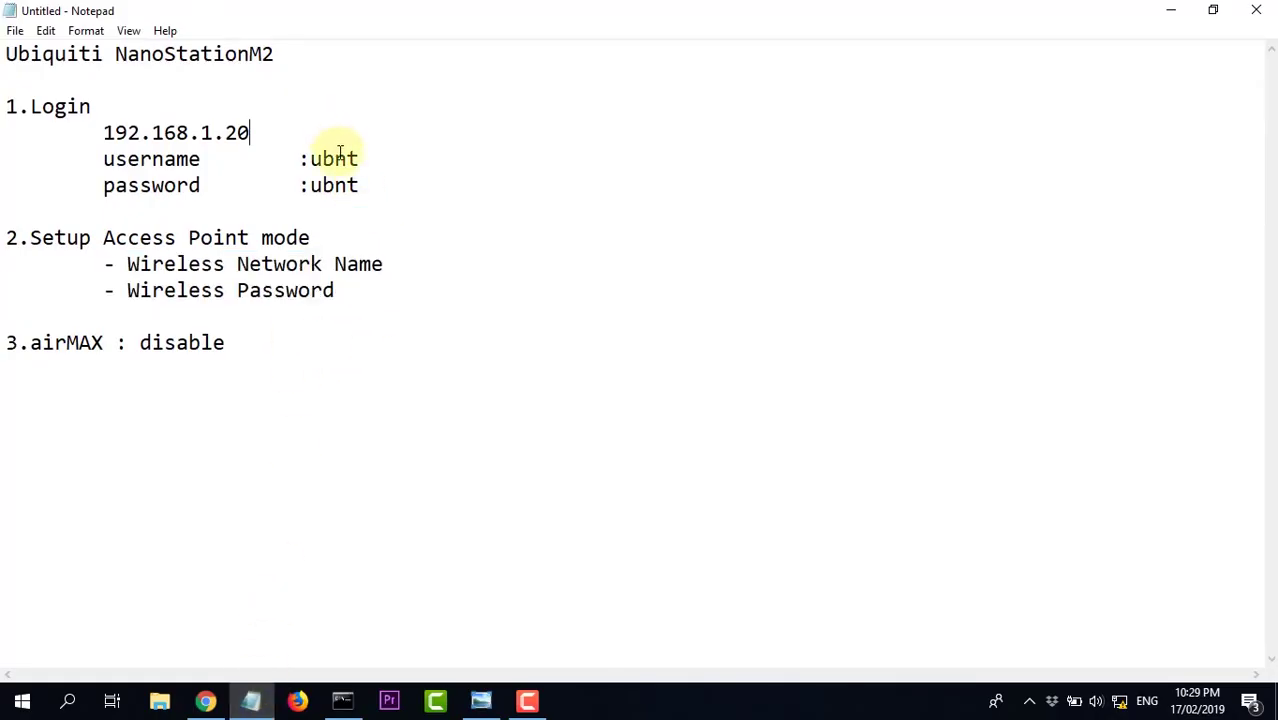
pyautogui.doubleClick(352, 185)
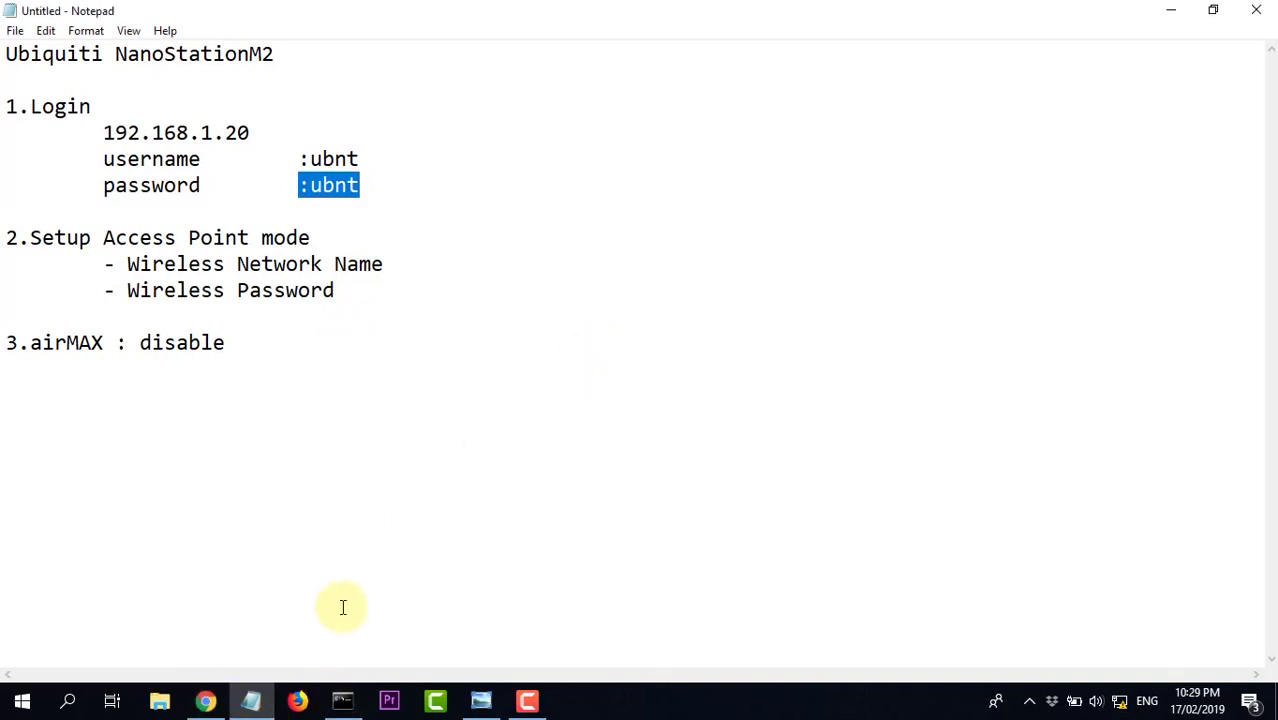
# Step: Enter the current device password, then the new admin password in both New and Verify fields
pyautogui.rightClick(222, 705)
pyautogui.click(222, 705)
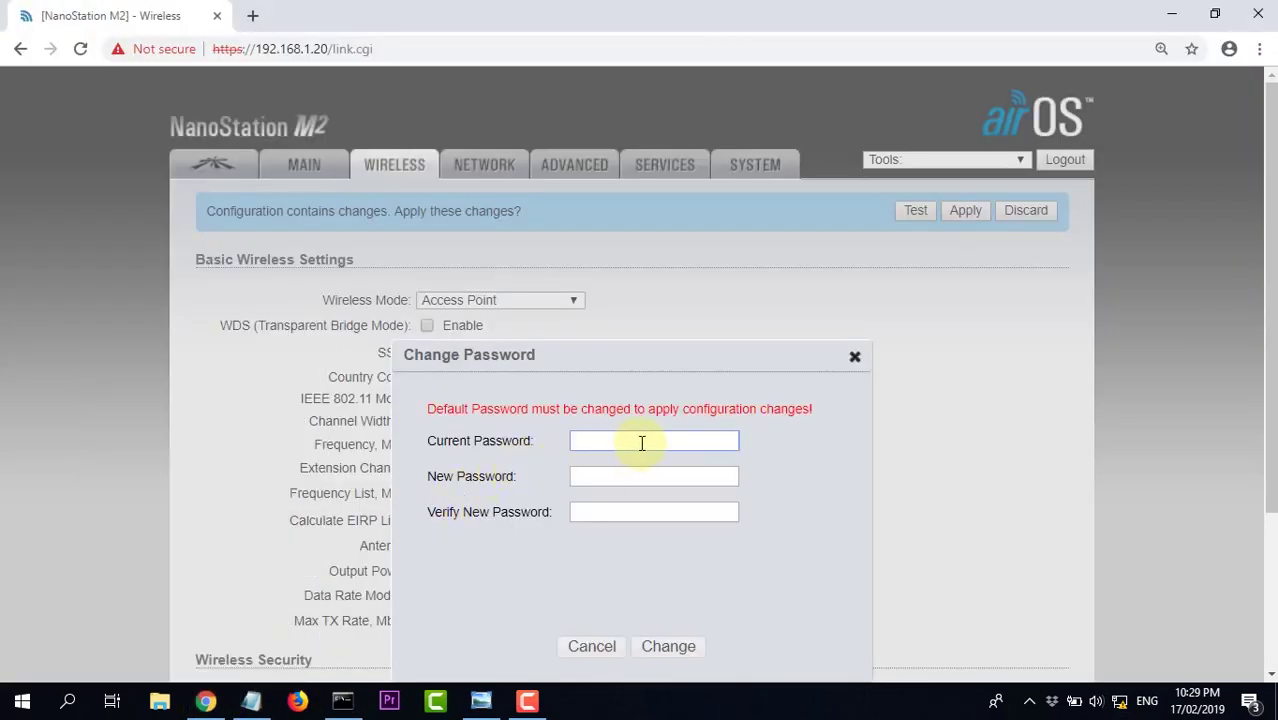
pyautogui.click(642, 441)
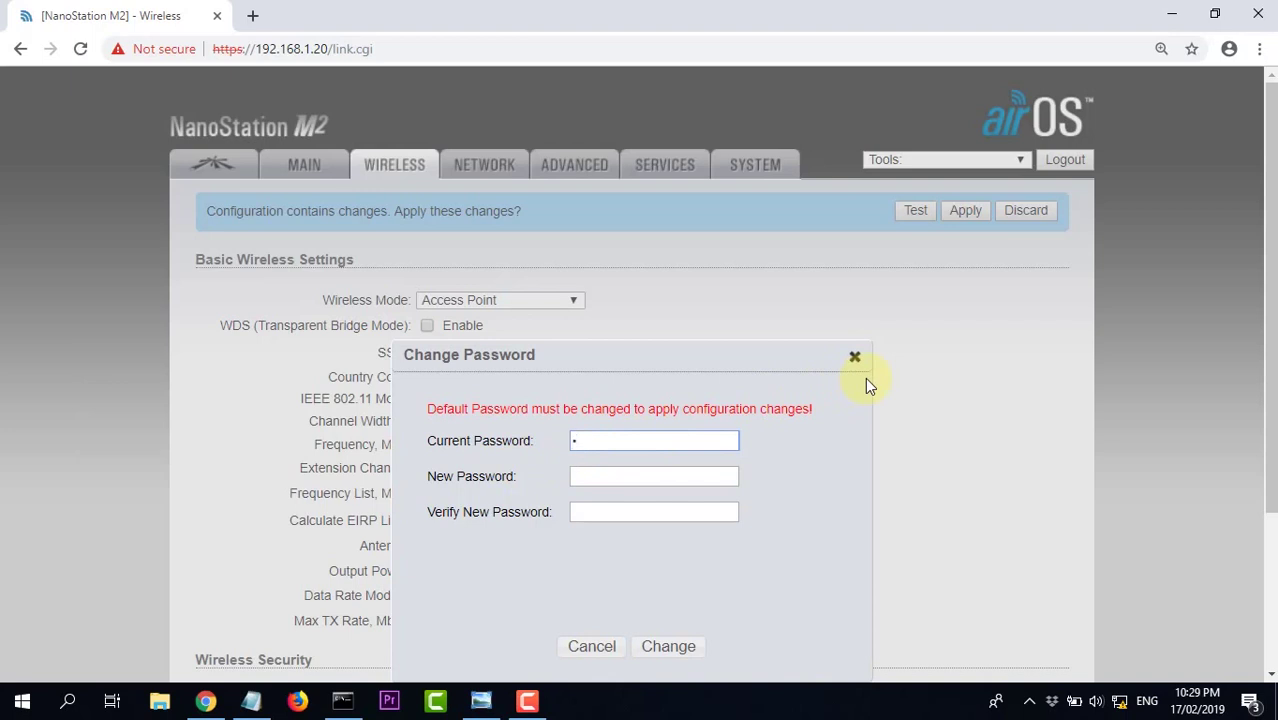
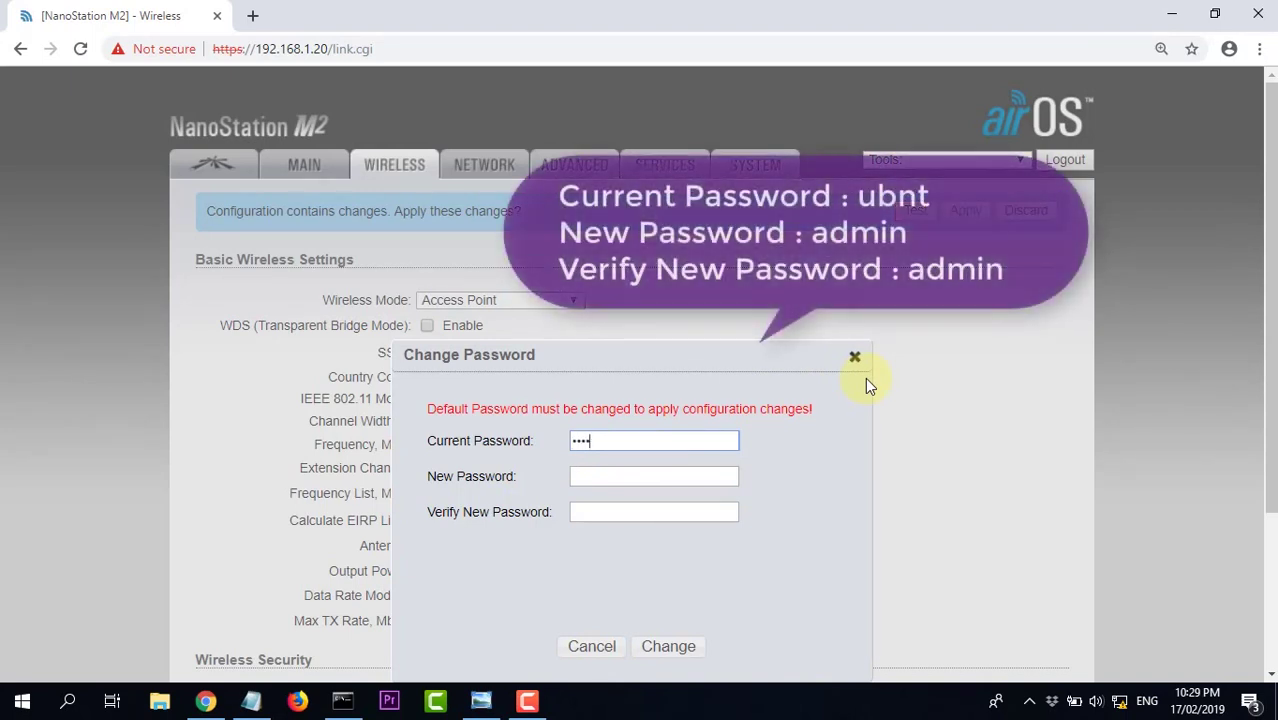
pyautogui.click(687, 469)
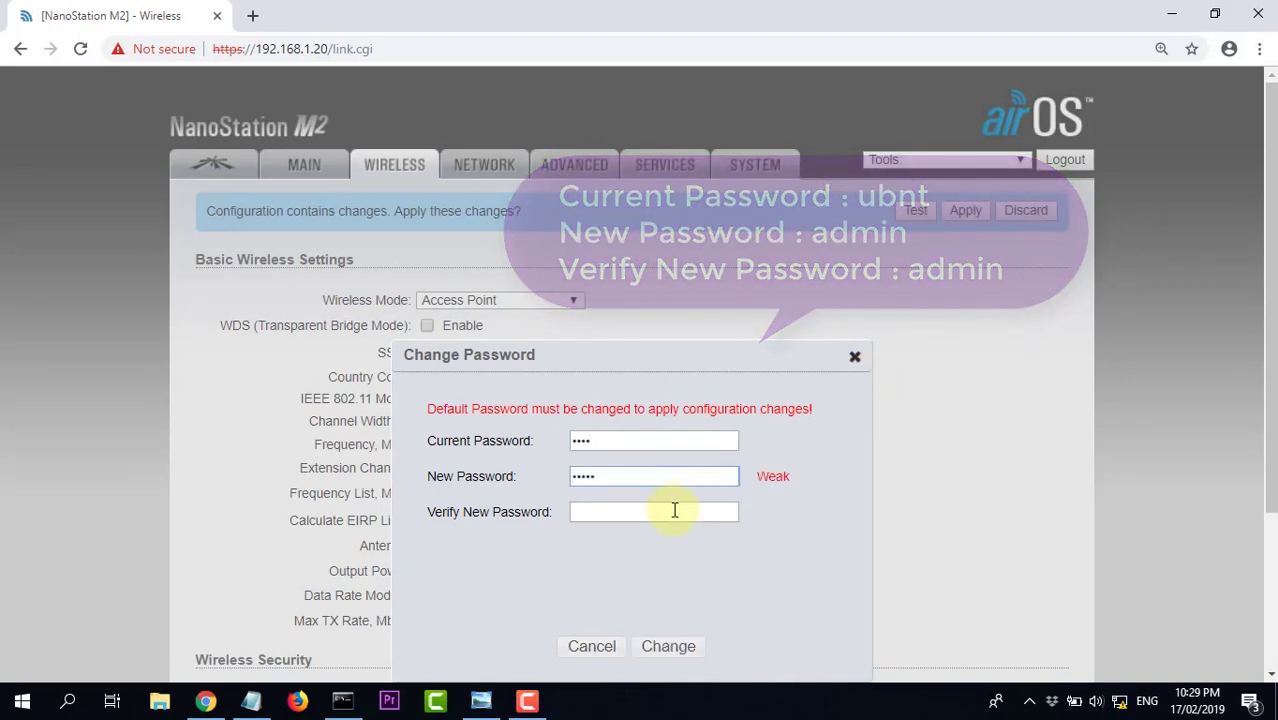
pyautogui.click(673, 511)
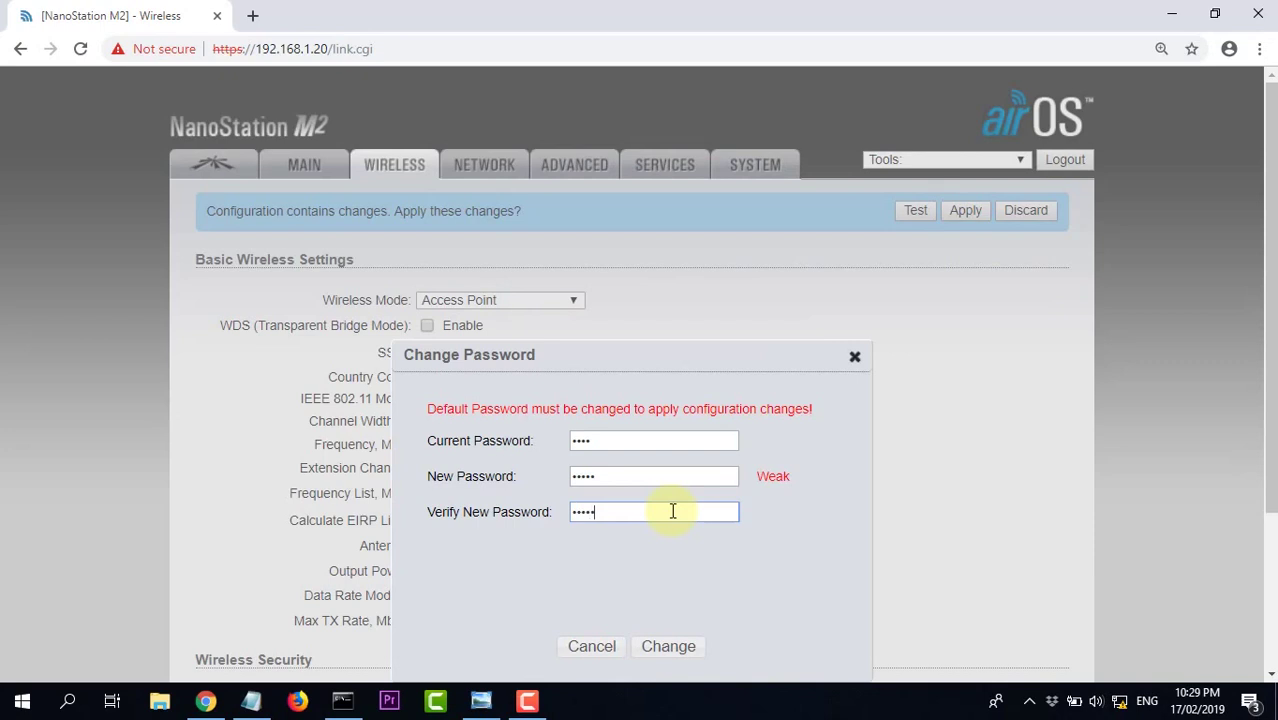
# Step: Append an arrow and the new password after the default password in the setup notes
pyautogui.click(251, 700)
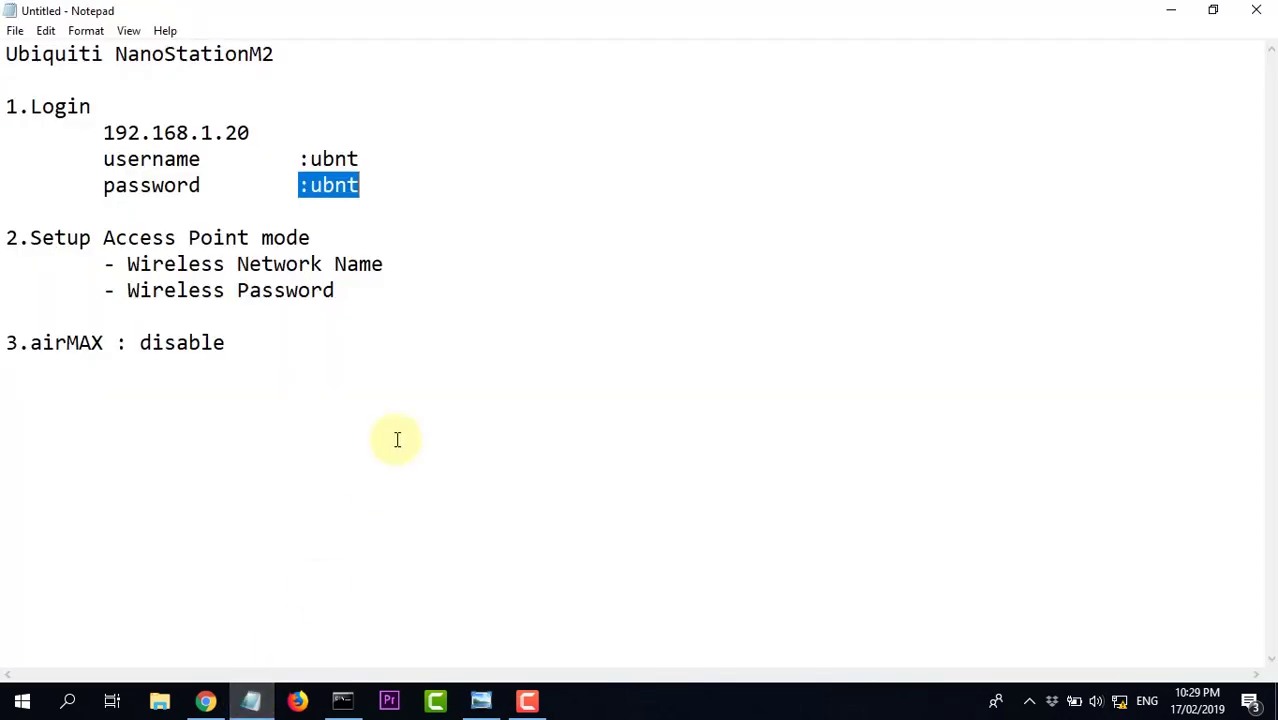
pyautogui.click(402, 192)
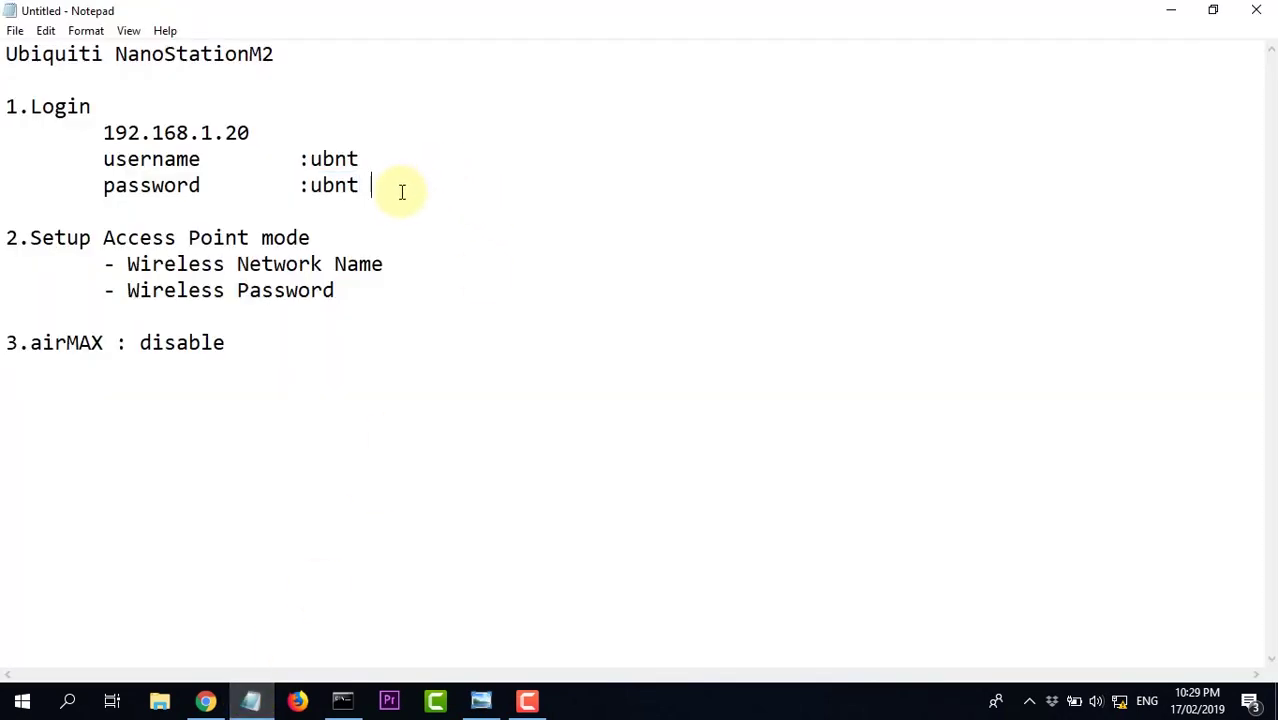
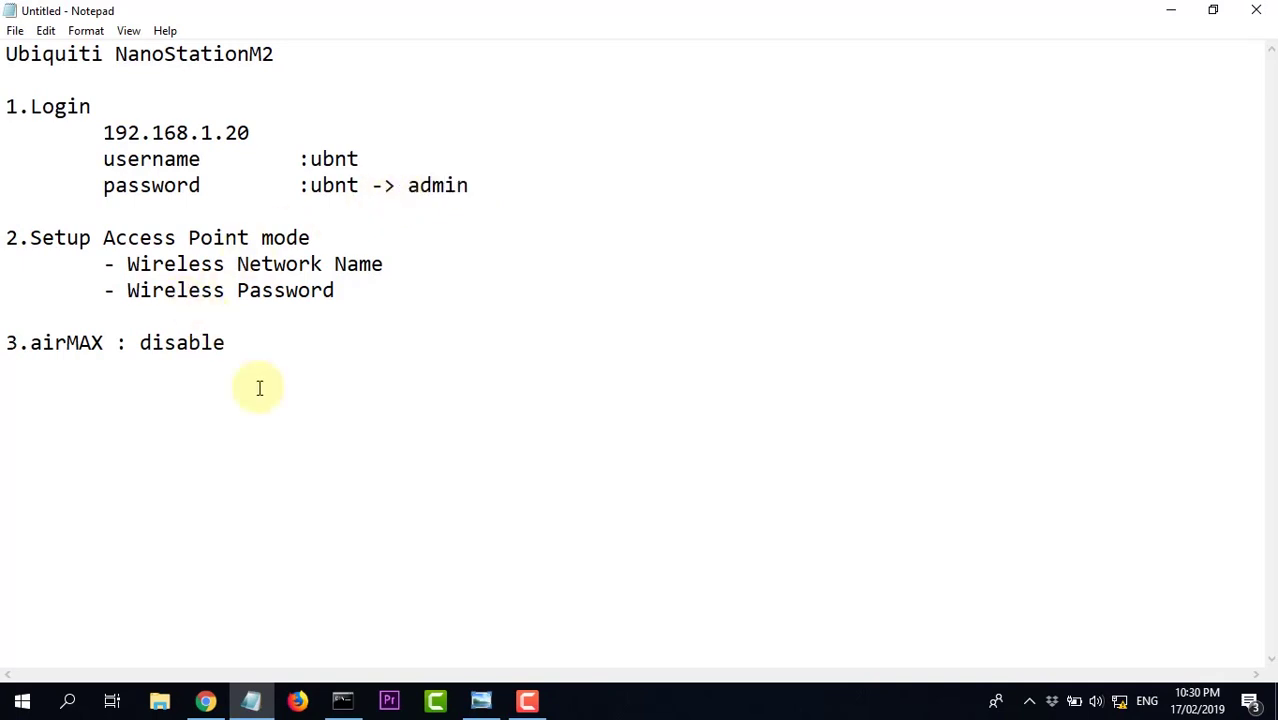
pyautogui.click(217, 699)
# Step: Confirm the password change, then check the airMAX 'disable' line in the setup notes
pyautogui.click(666, 650)
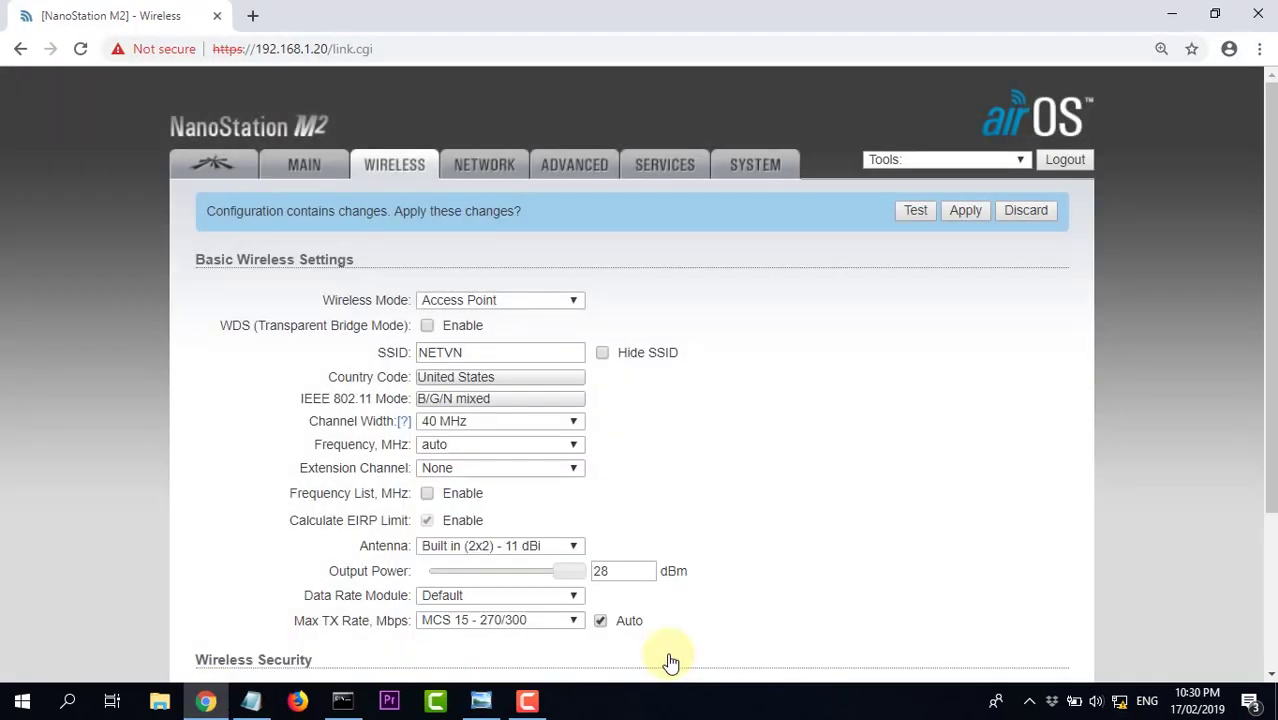
pyautogui.moveTo(1273, 431); pyautogui.dragTo(1274, 400)
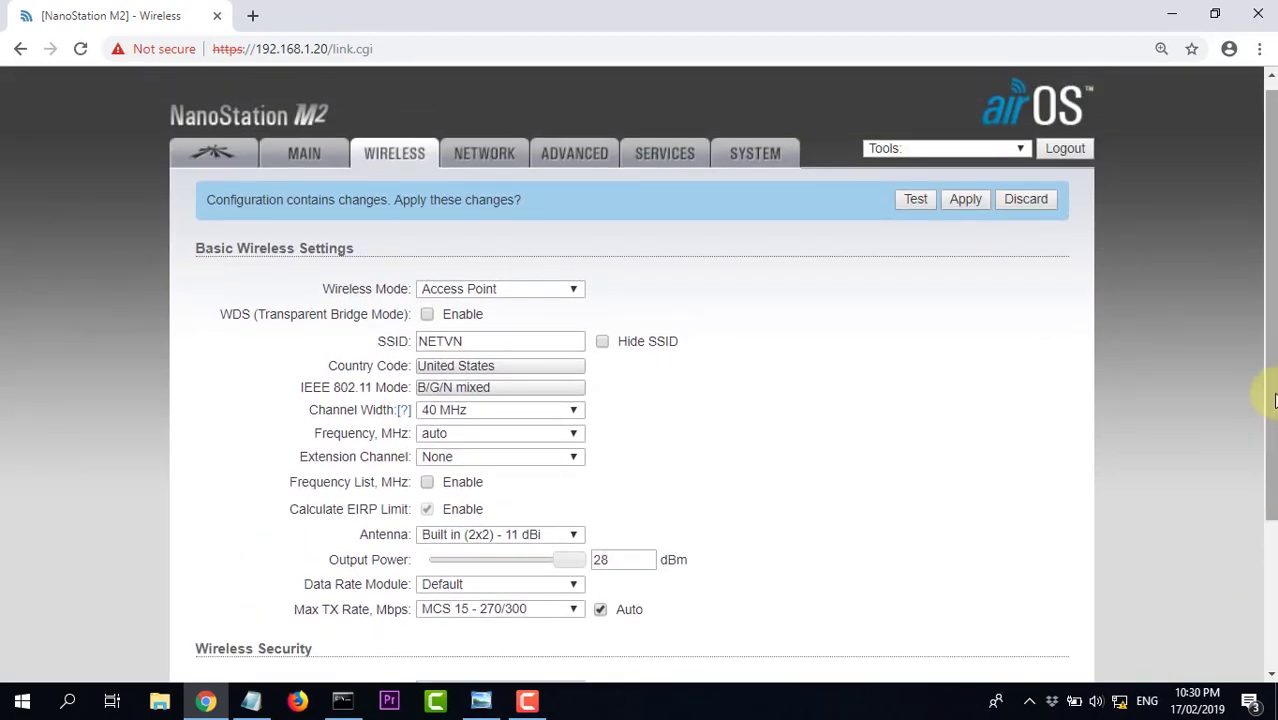
pyautogui.click(251, 703)
pyautogui.moveTo(280, 350); pyautogui.dragTo(190, 352)
pyautogui.doubleClick(248, 351)
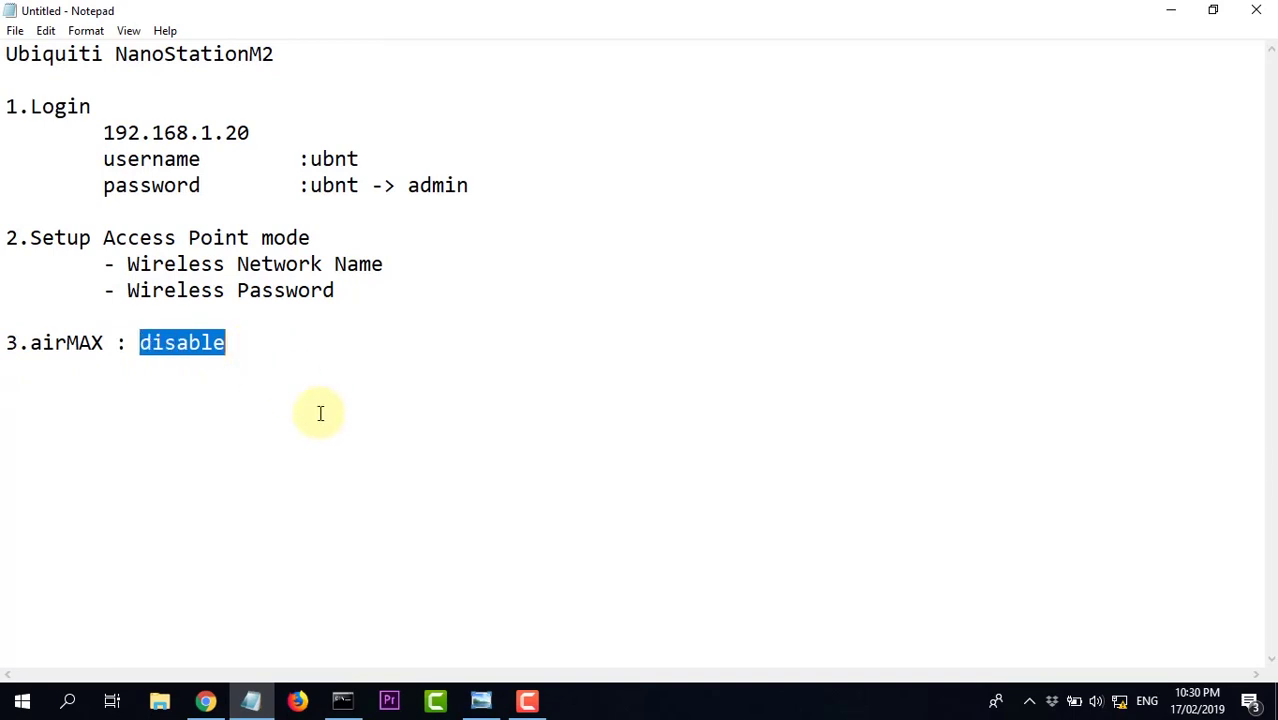
pyautogui.click(205, 701)
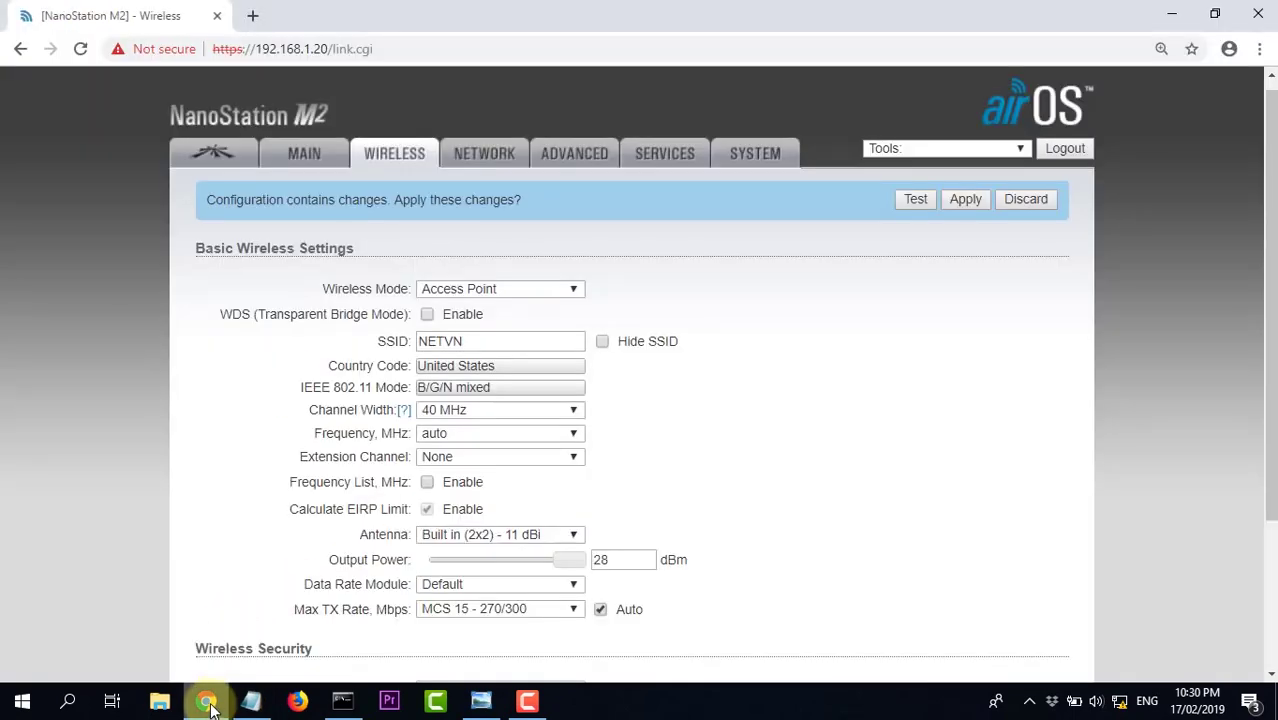
# Step: Uncheck airMAX Enable on the airMAX tab, save it, and apply the pending configuration
pyautogui.click(224, 165)
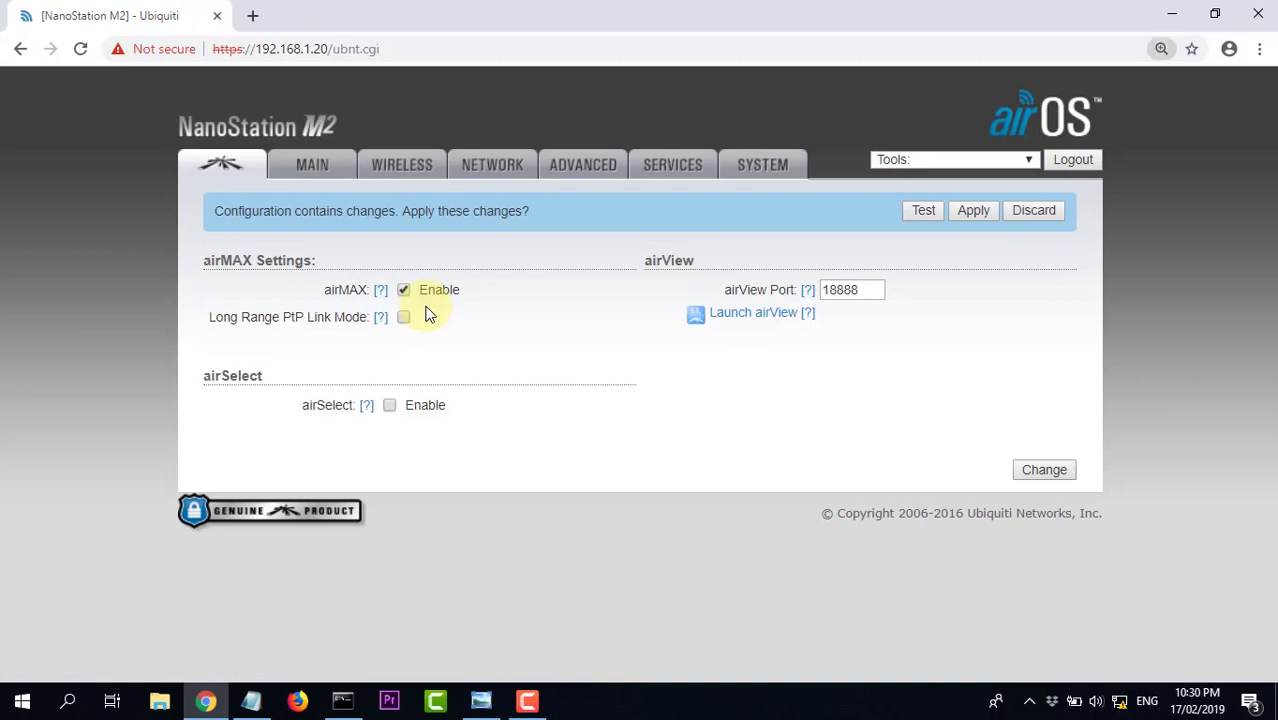
pyautogui.hotkey('ctrl', '+')
pyautogui.moveTo(266, 338); pyautogui.dragTo(460, 350)
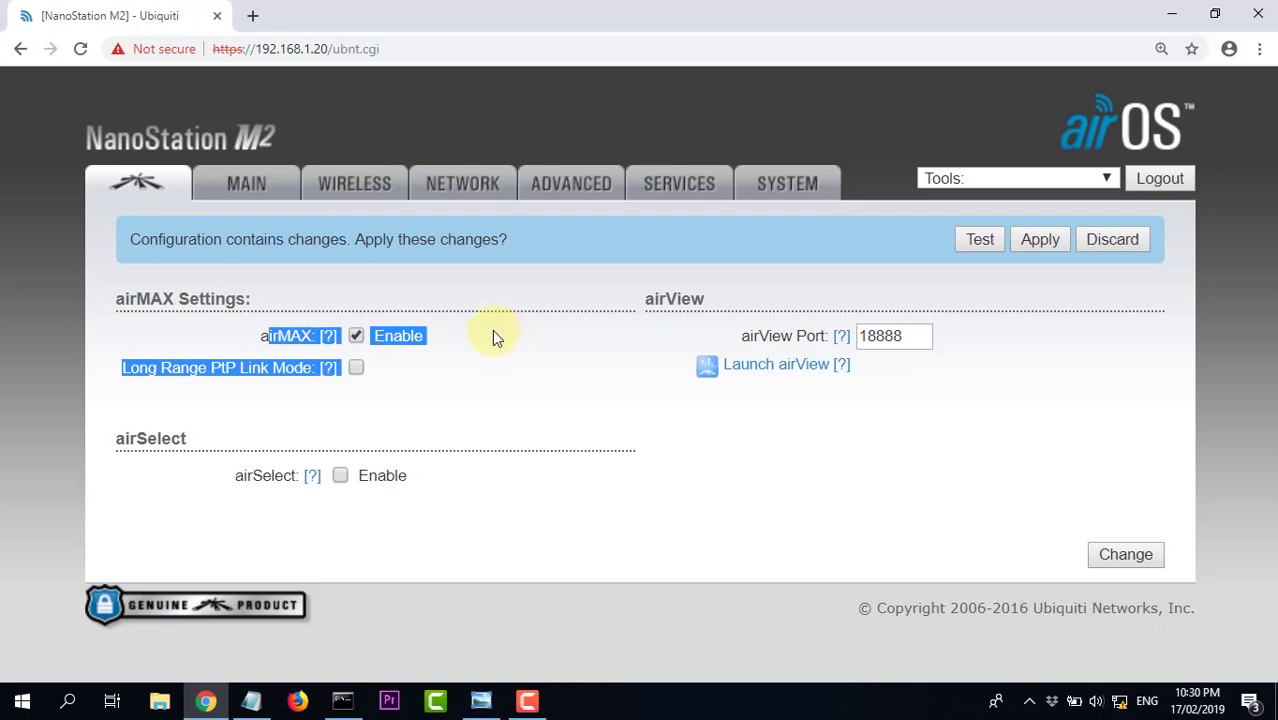
pyautogui.click(492, 337)
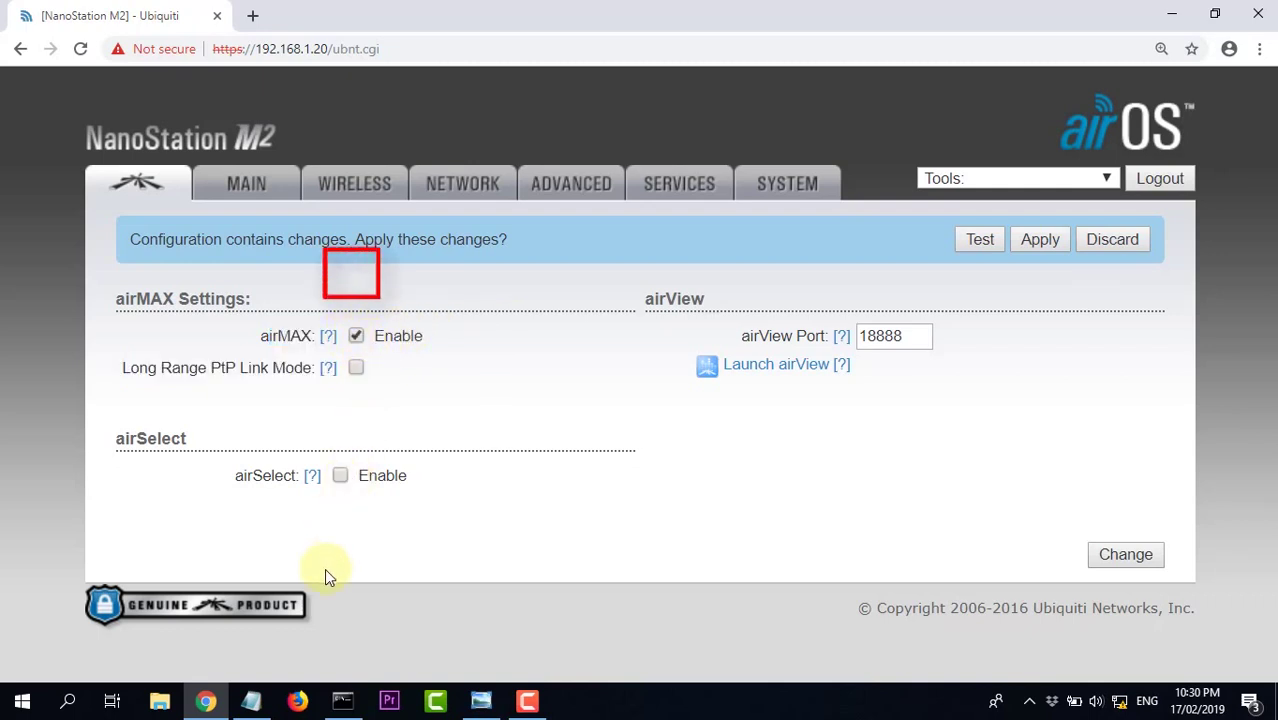
pyautogui.click(357, 337)
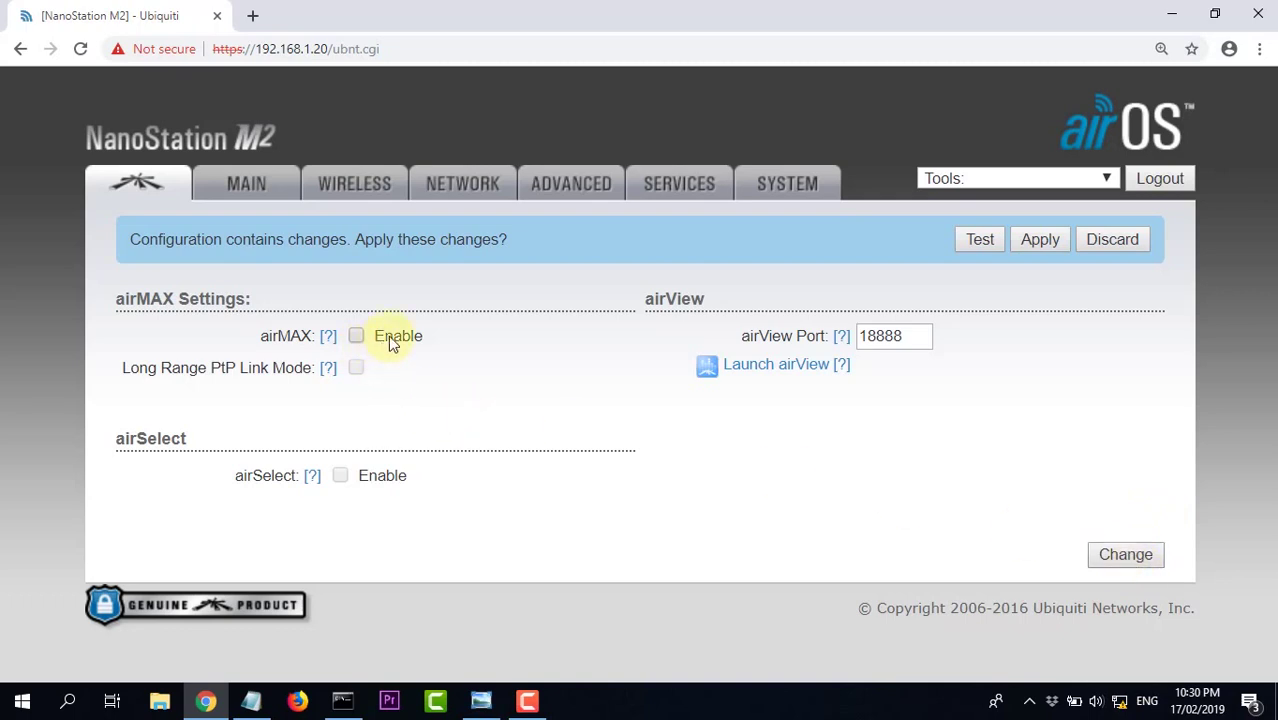
pyautogui.click(1121, 560)
pyautogui.click(1042, 244)
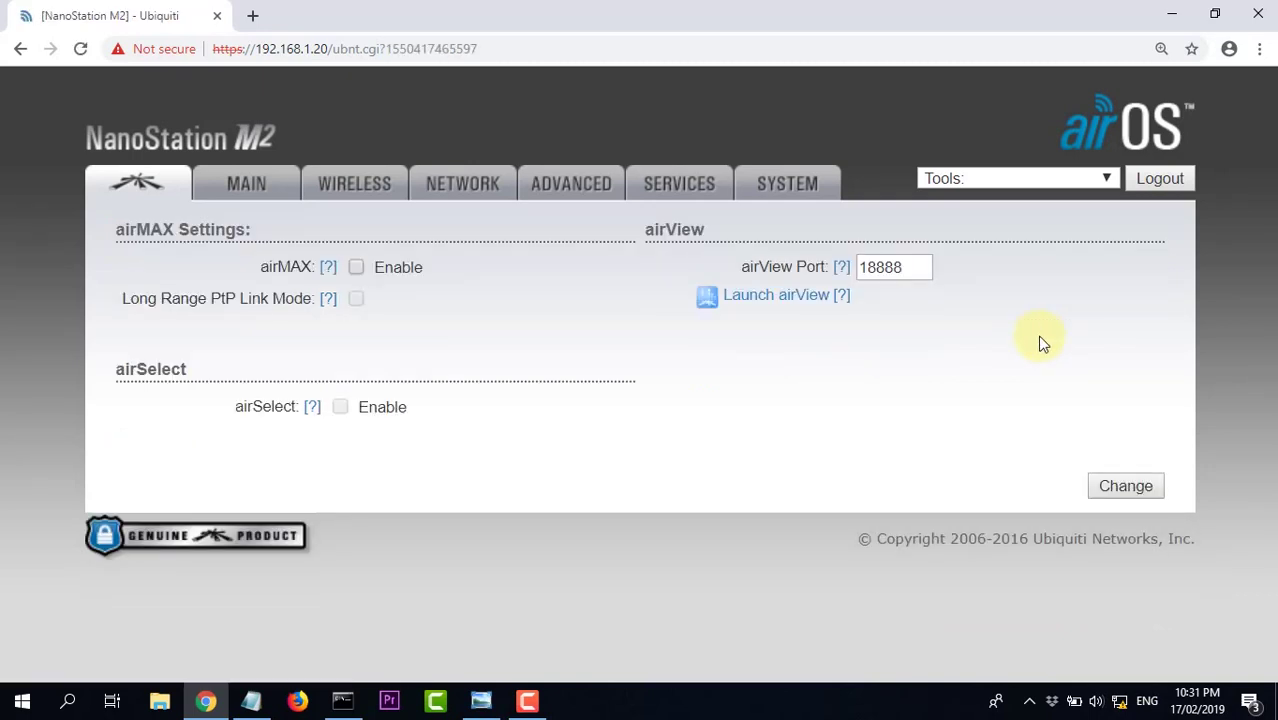
pyautogui.click(1171, 14)
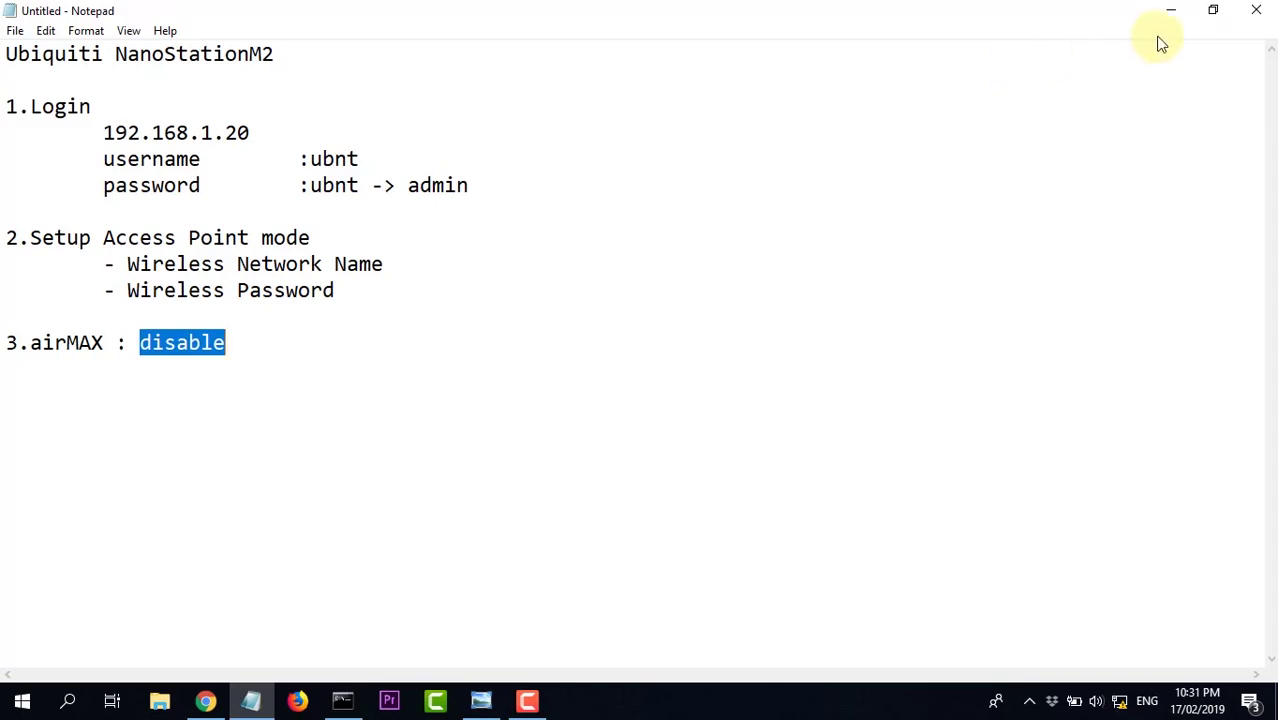
# Step: Display the 'ubiquiti - Internet' PoE wiring diagram in Windows Photo Viewer
pyautogui.click(1176, 16)
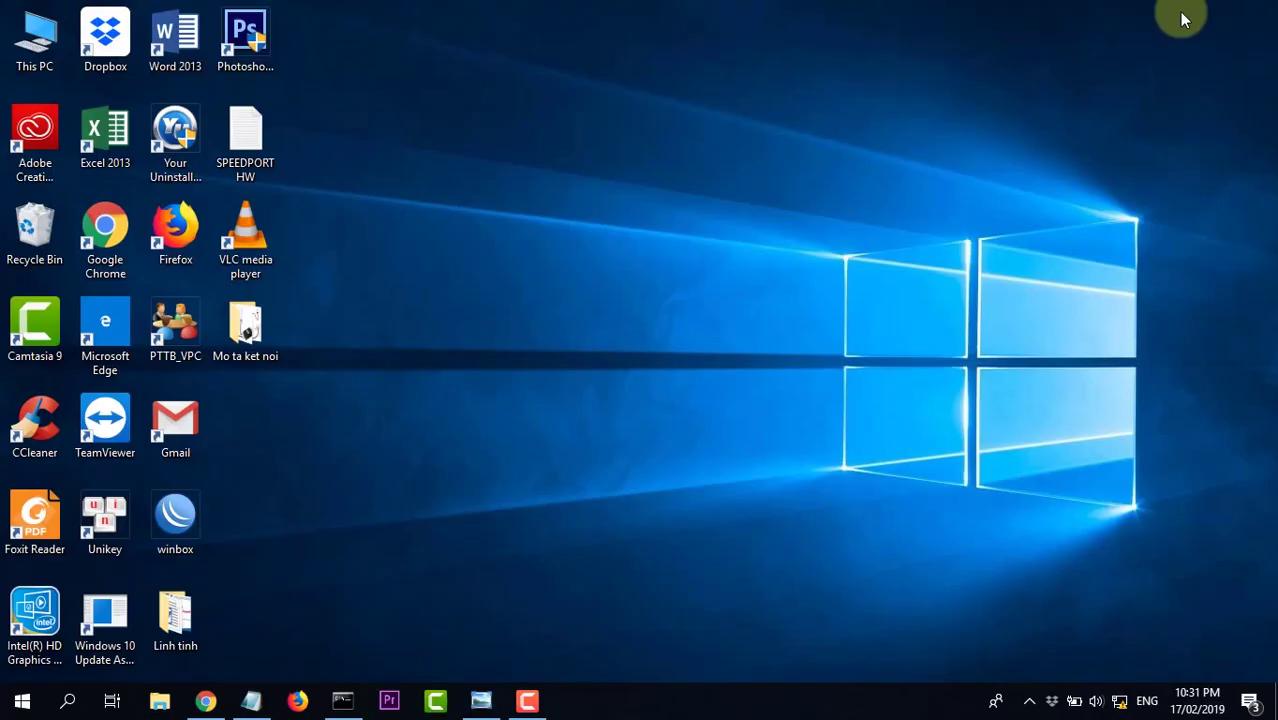
pyautogui.click(494, 694)
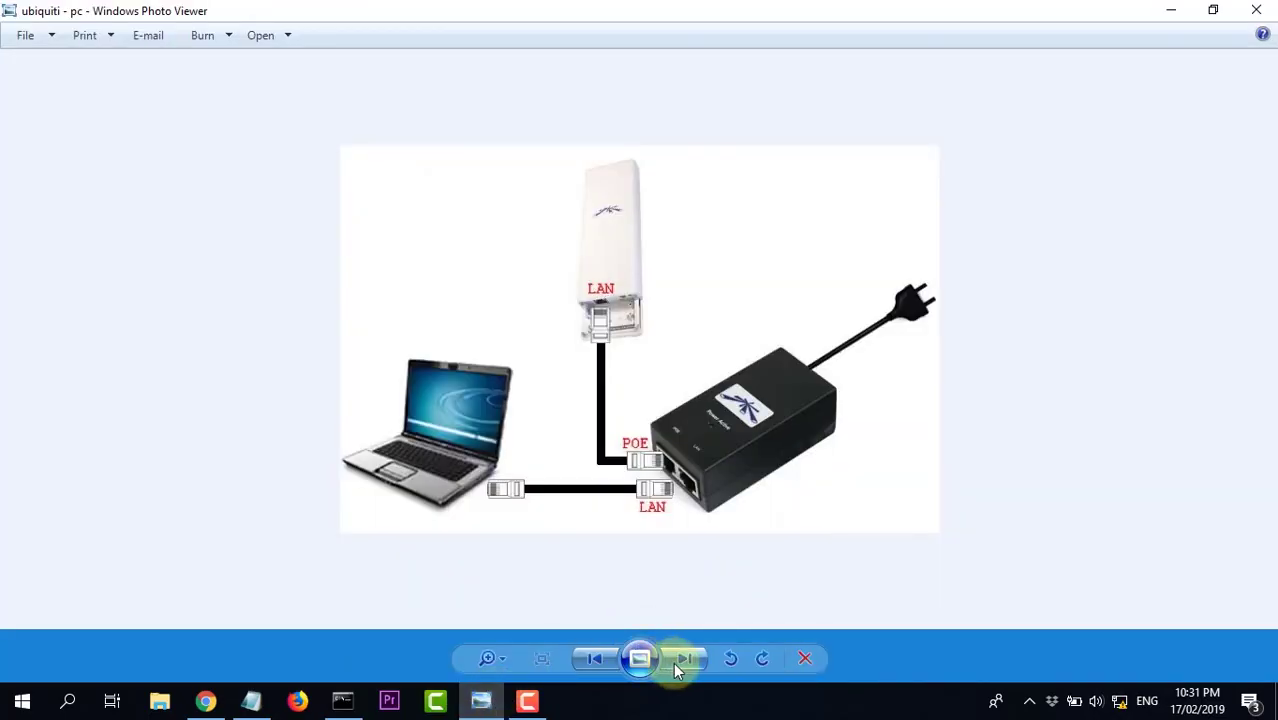
pyautogui.click(678, 660)
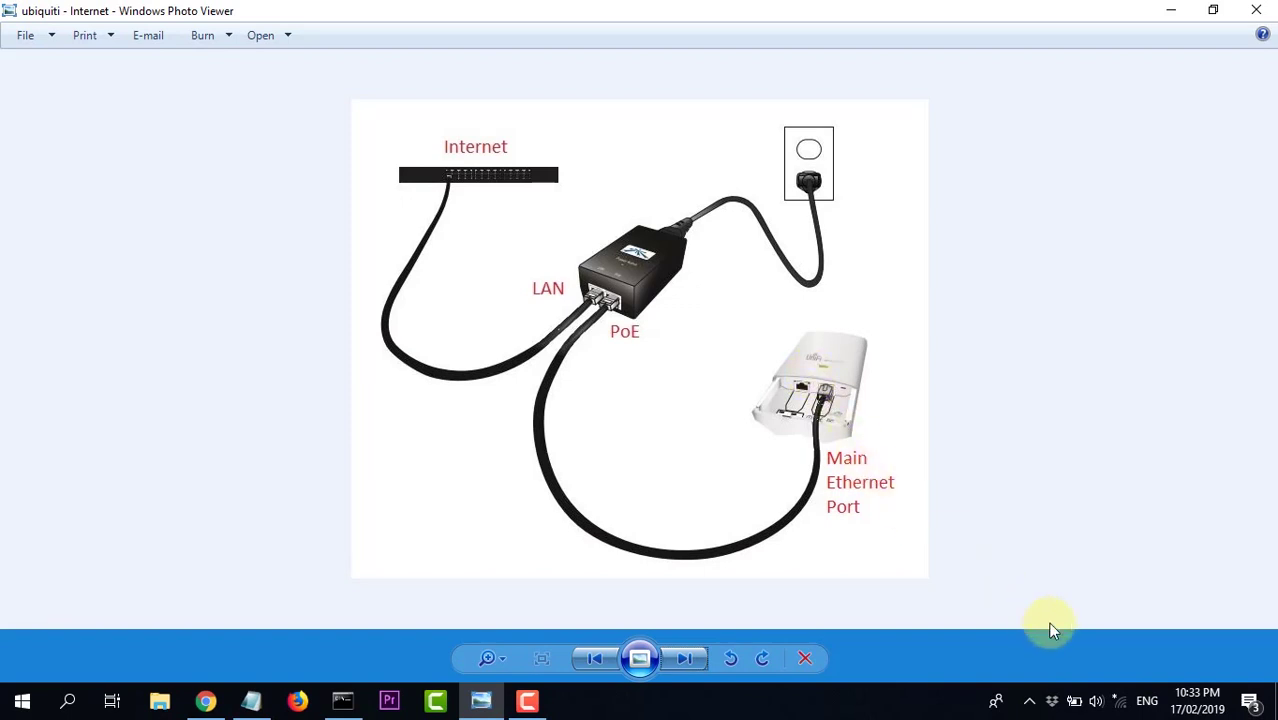
pyautogui.click(1116, 703)
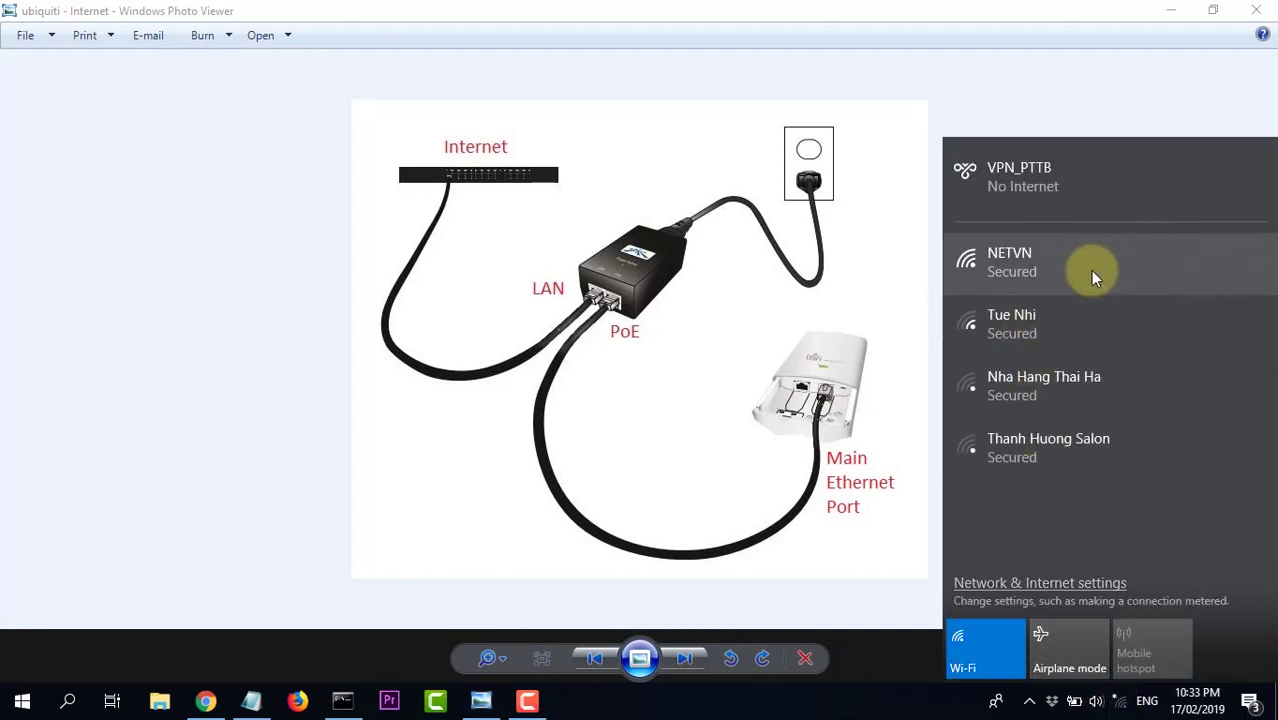
# Step: Join the secured NETVN Wi-Fi with the new security key, allowing the PC to be discoverable
pyautogui.click(1042, 265)
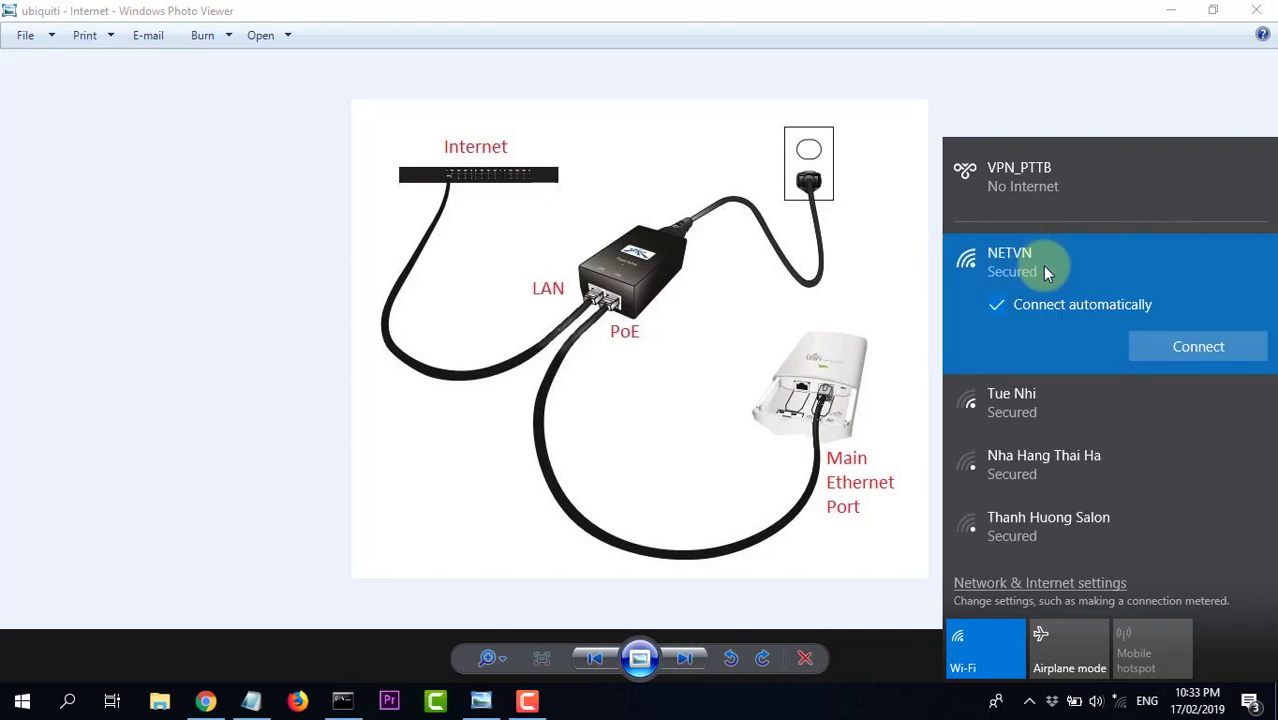
pyautogui.click(1171, 358)
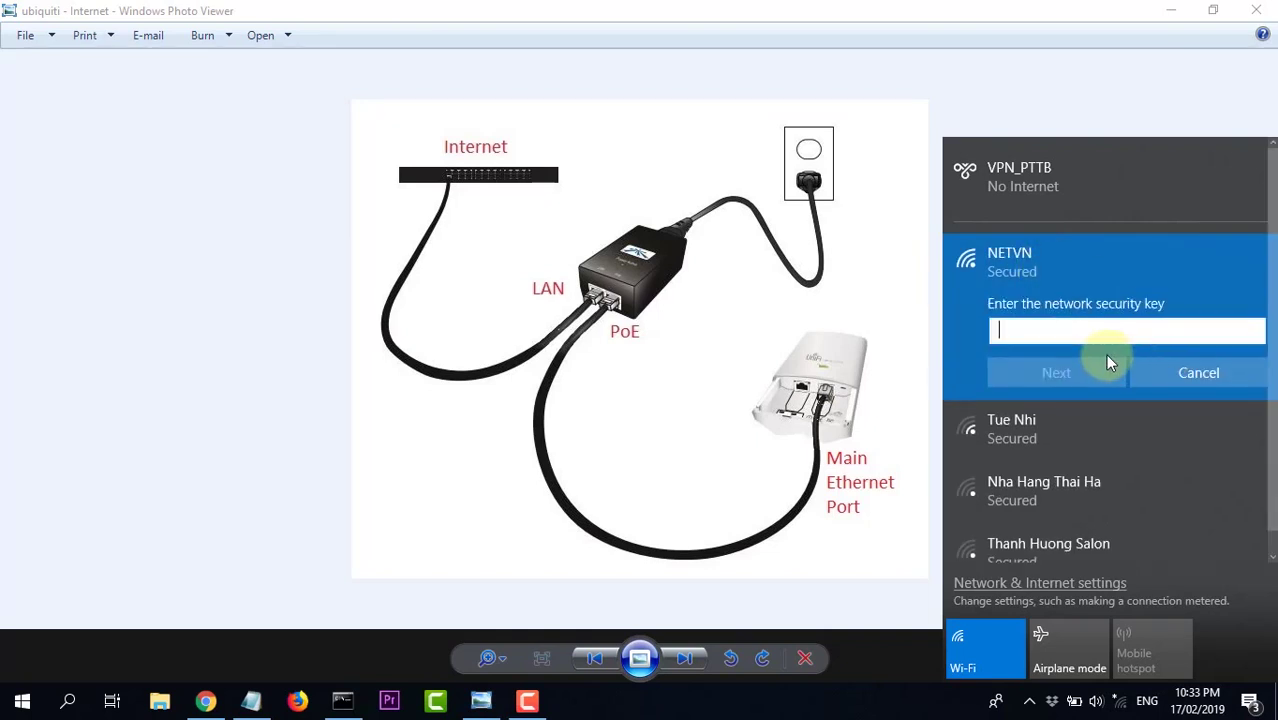
pyautogui.write('•••••')
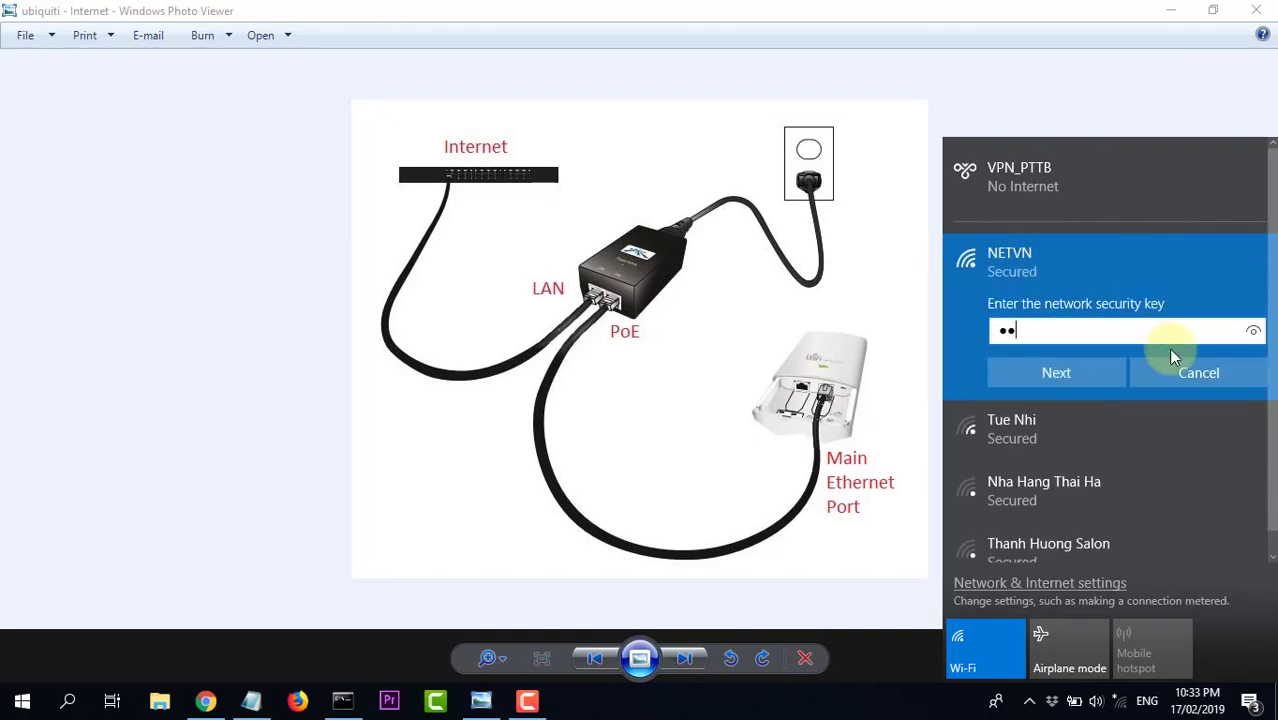
pyautogui.write('••••')
pyautogui.click(1254, 333)
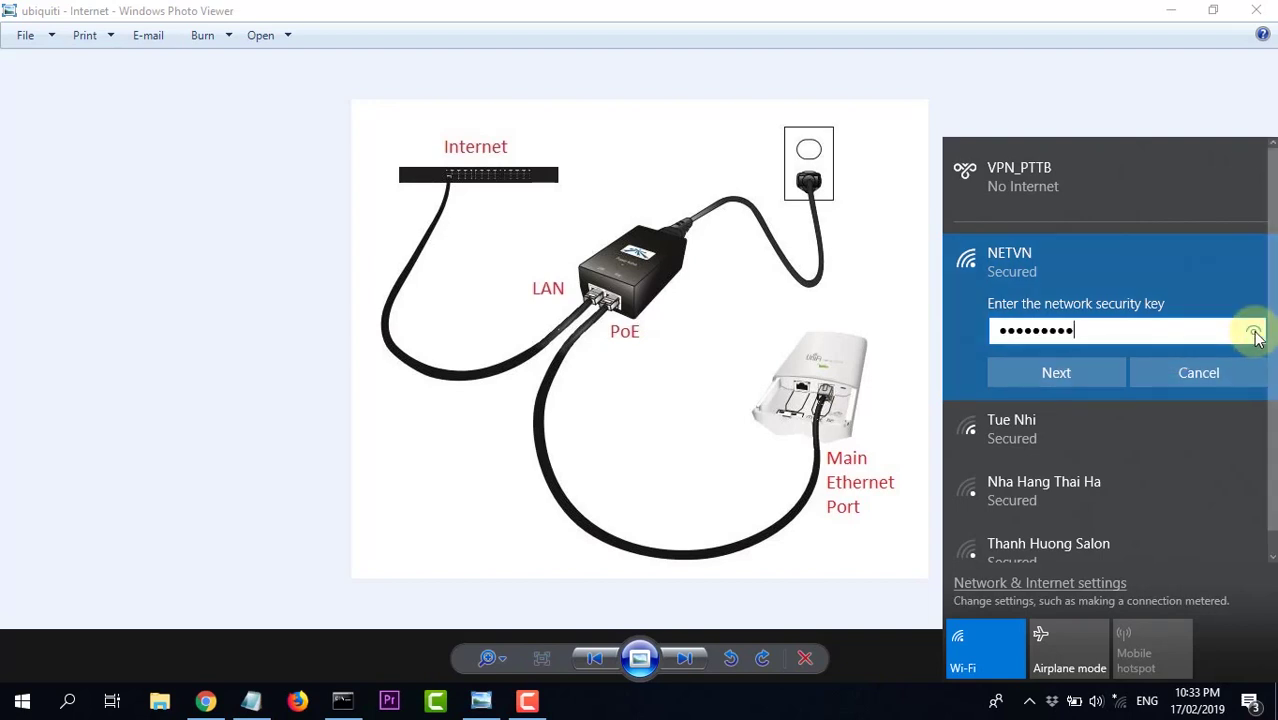
pyautogui.click(1073, 376)
pyautogui.click(1071, 426)
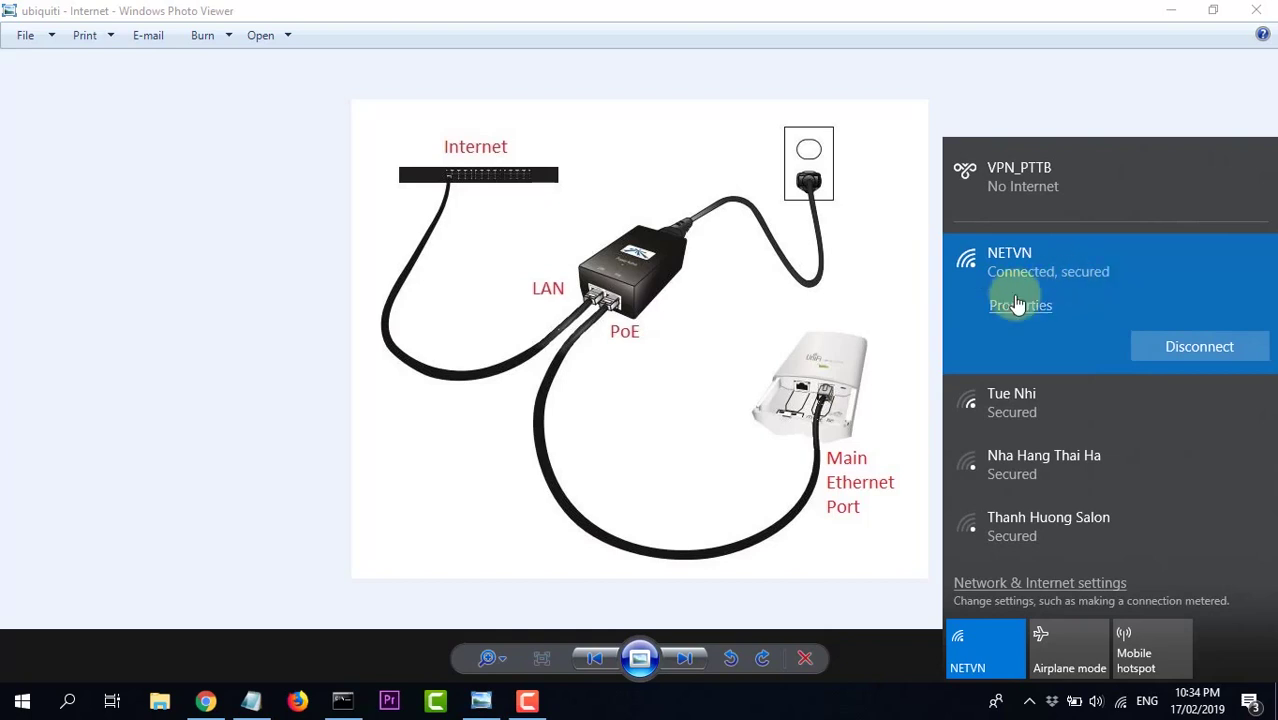
pyautogui.click(917, 340)
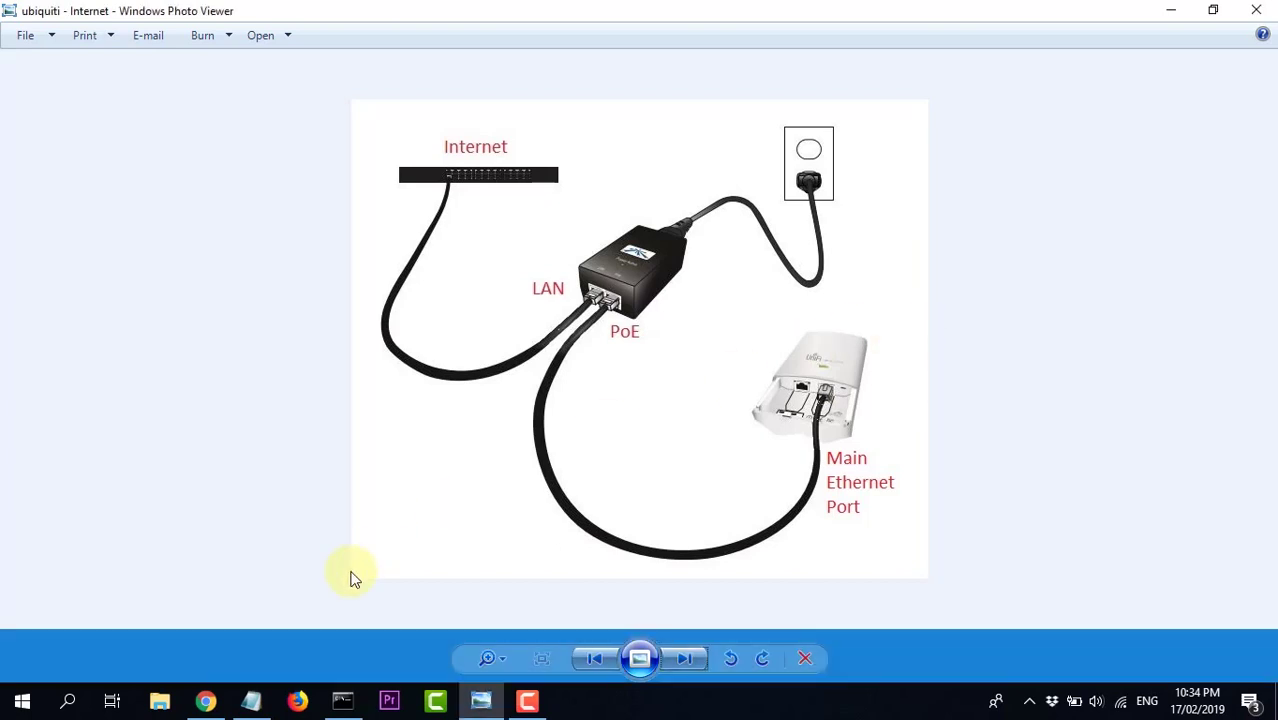
pyautogui.click(222, 706)
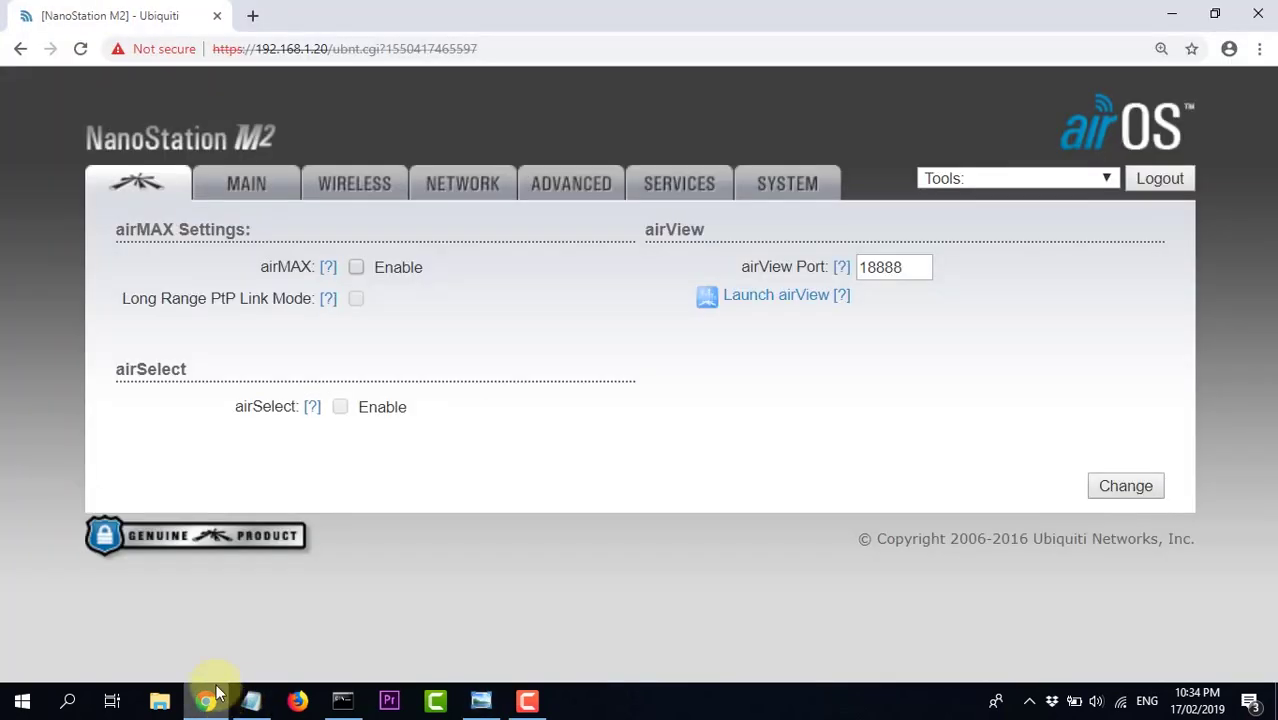
# Step: In a new tab, reach YouTube via a web search, search netvn, and open the Net VN channel
pyautogui.click(254, 17)
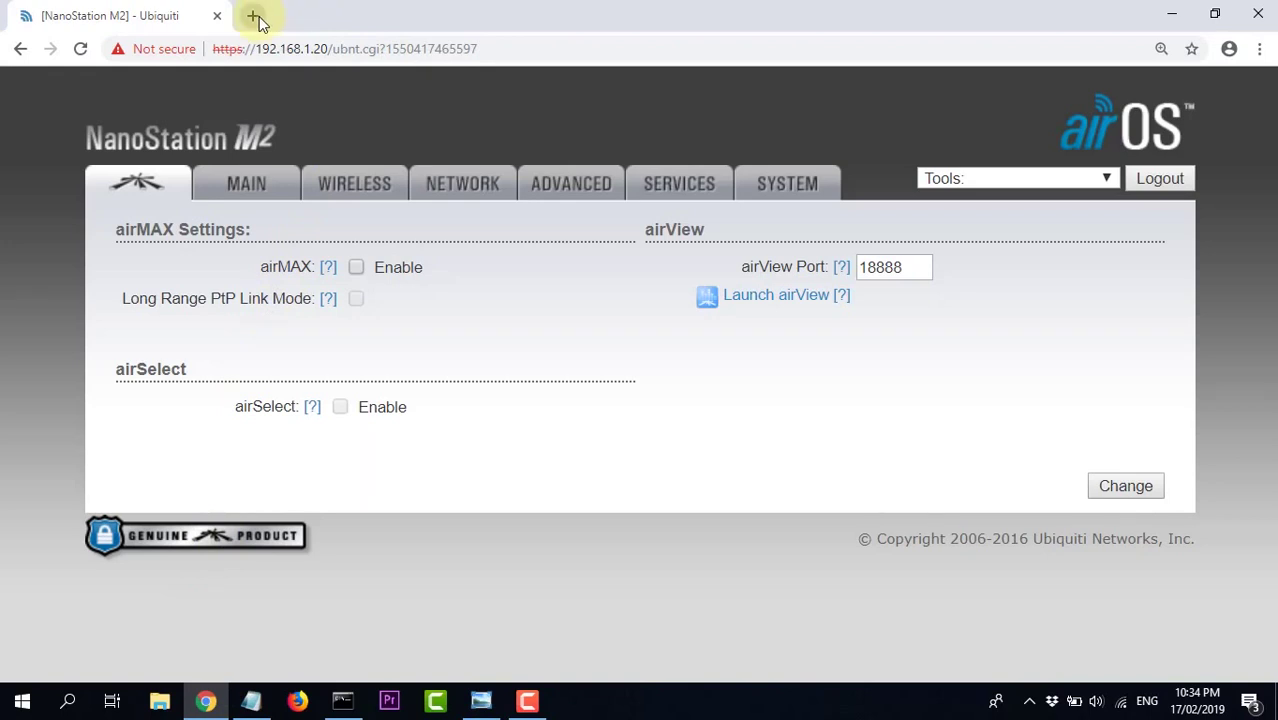
pyautogui.write('yo')
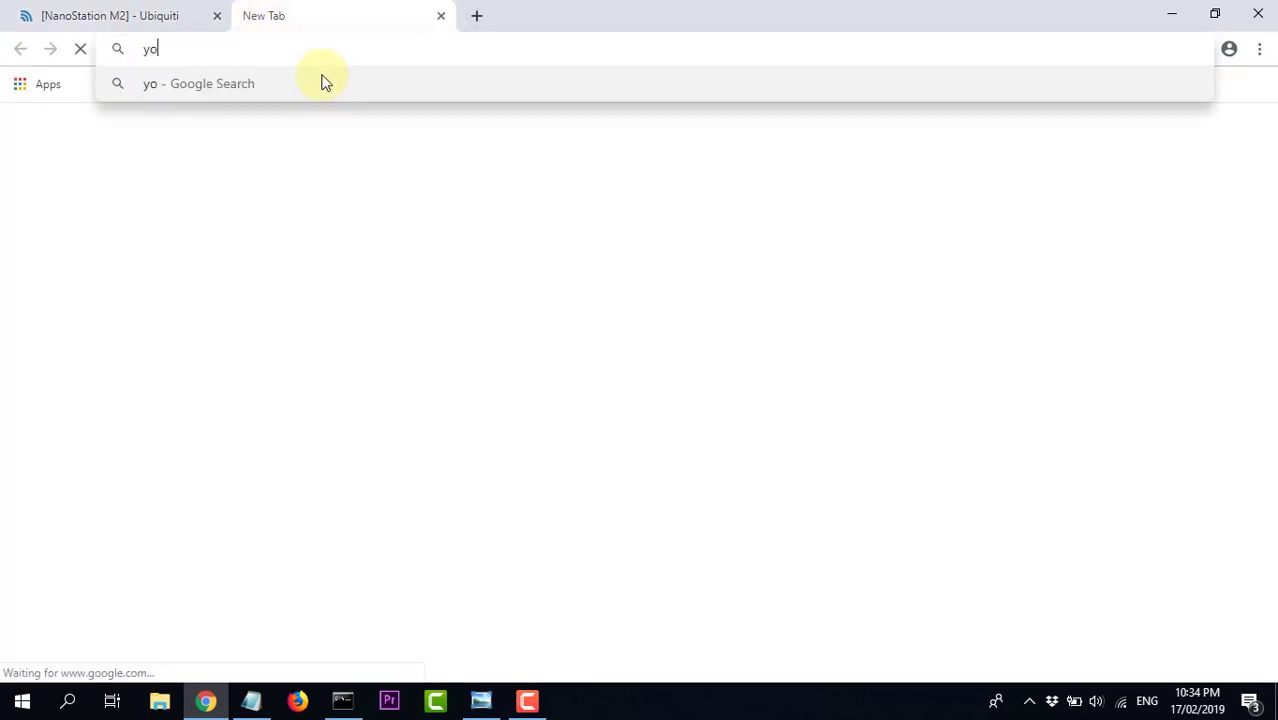
pyautogui.write('utube')
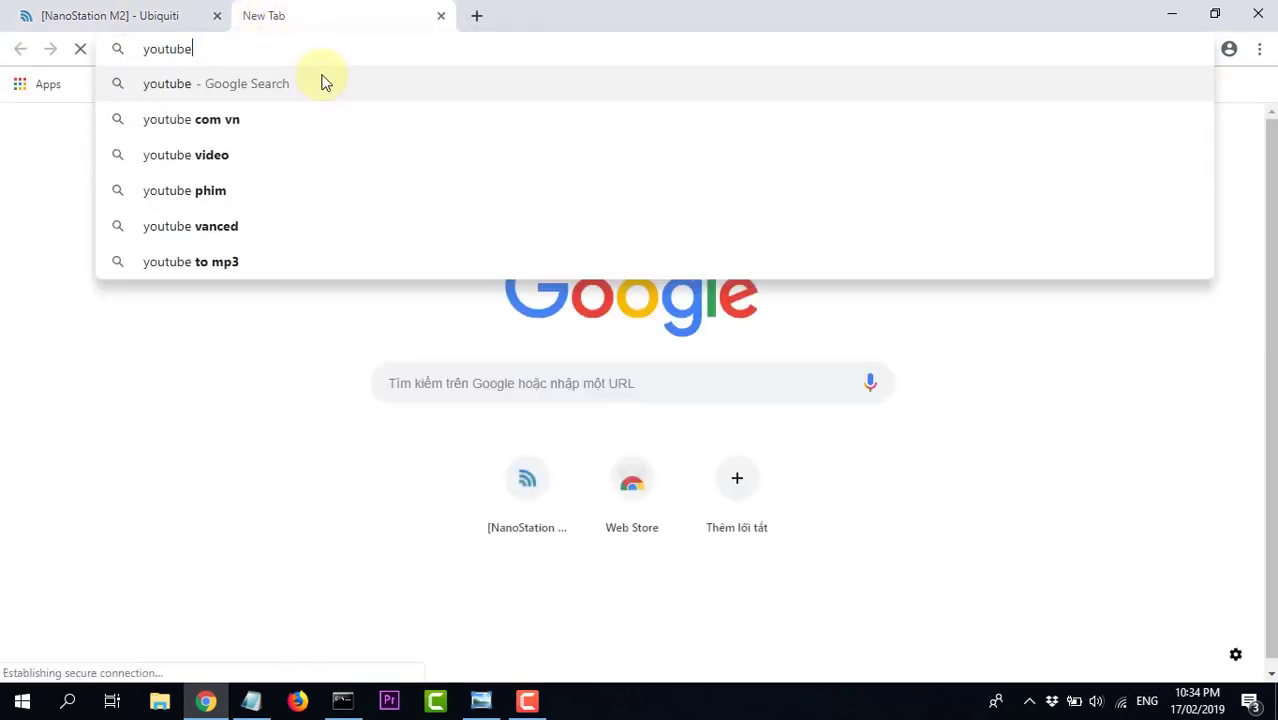
pyautogui.press('Return')
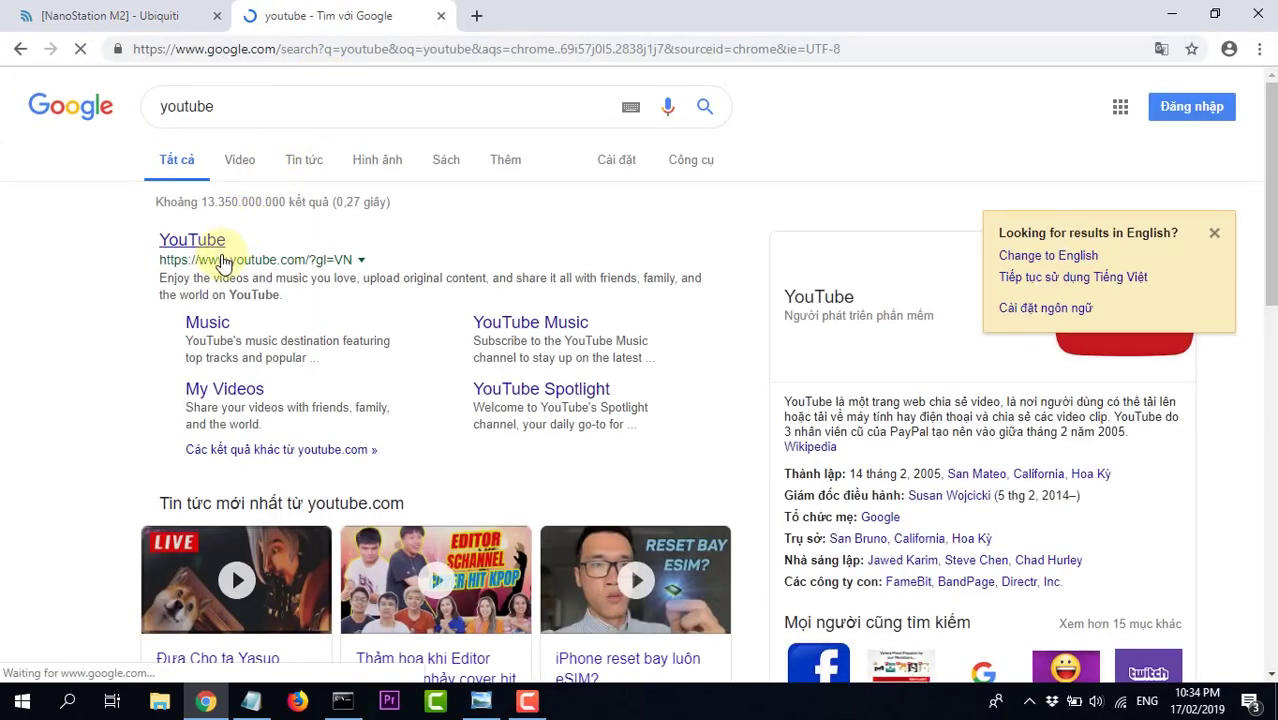
pyautogui.click(210, 246)
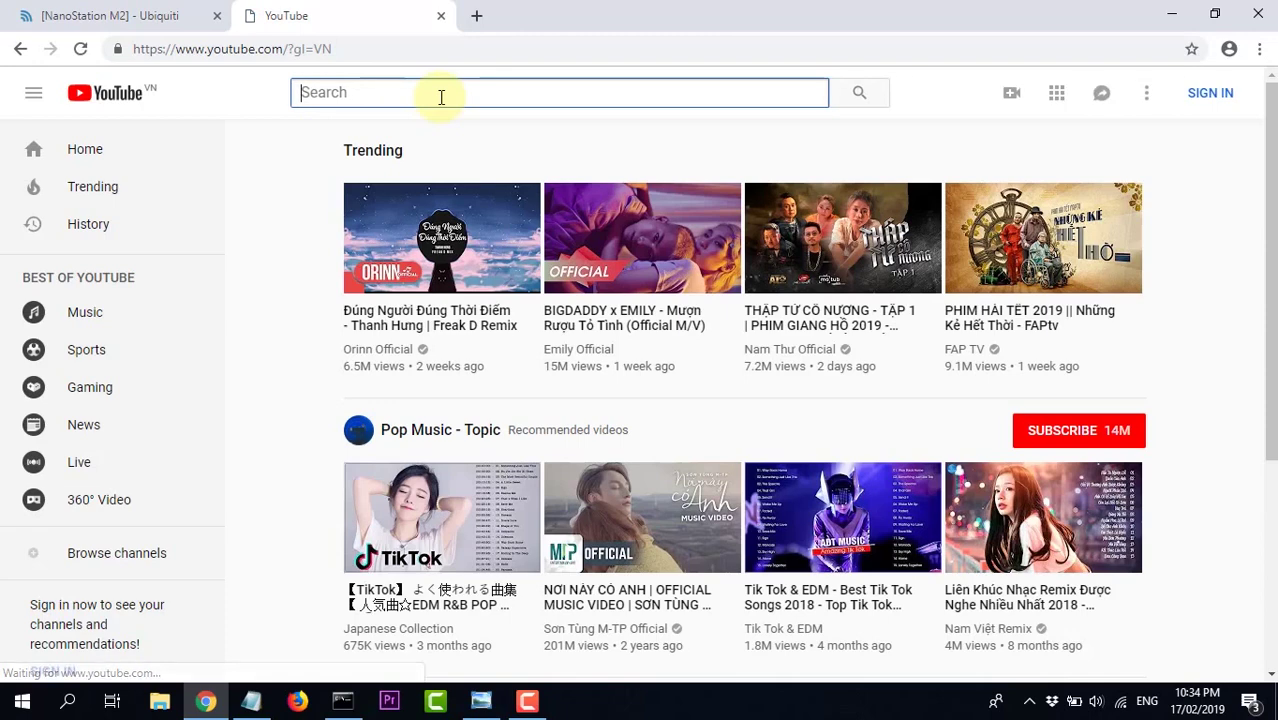
pyautogui.write('netvn')
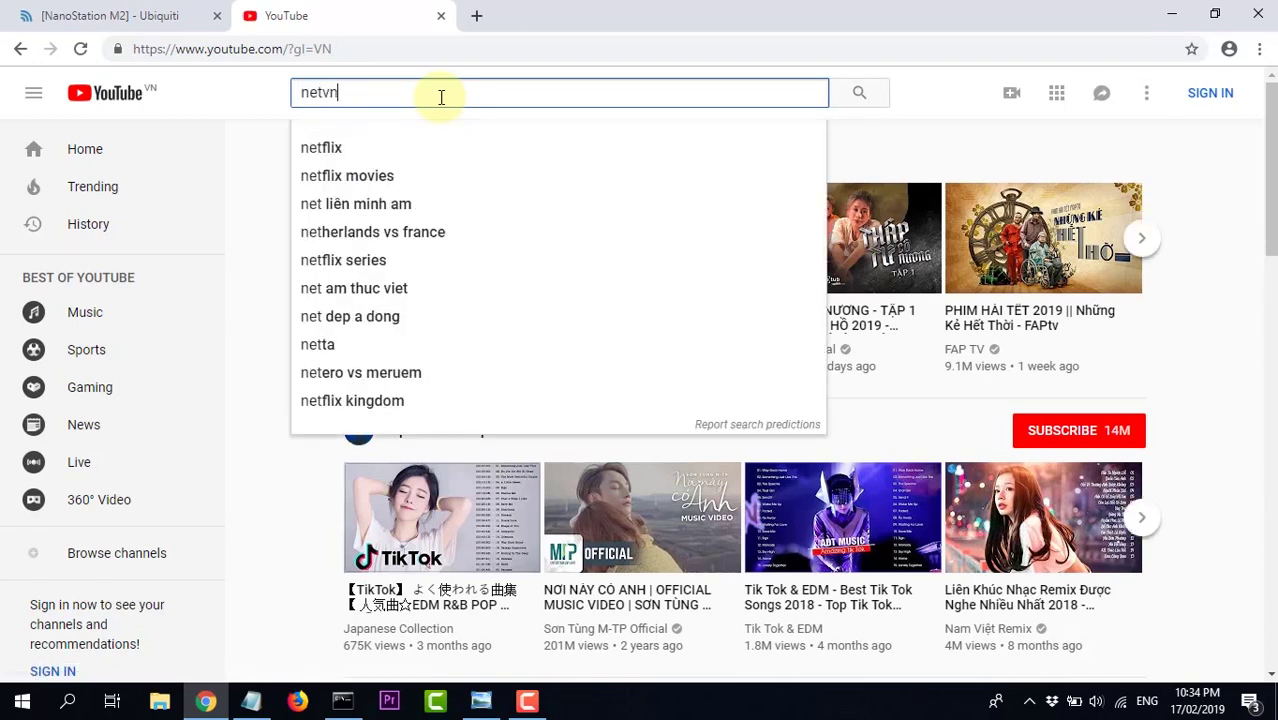
pyautogui.press('Return')
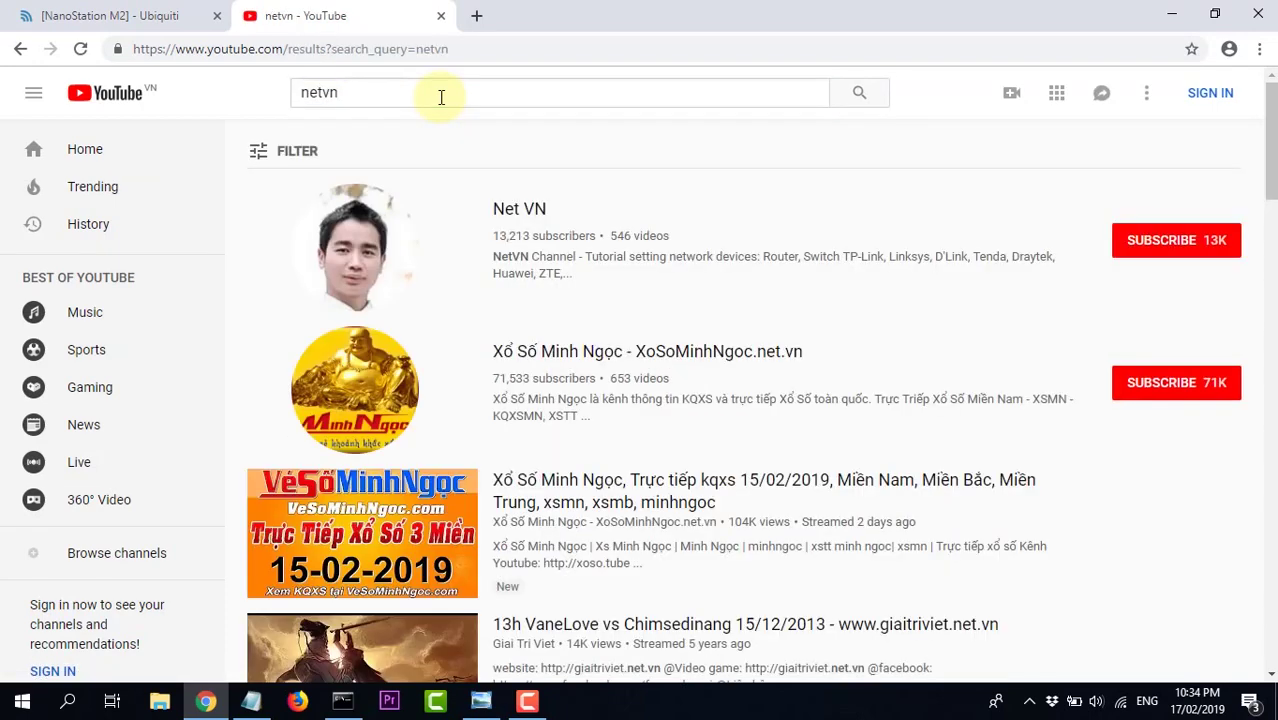
pyautogui.click(513, 219)
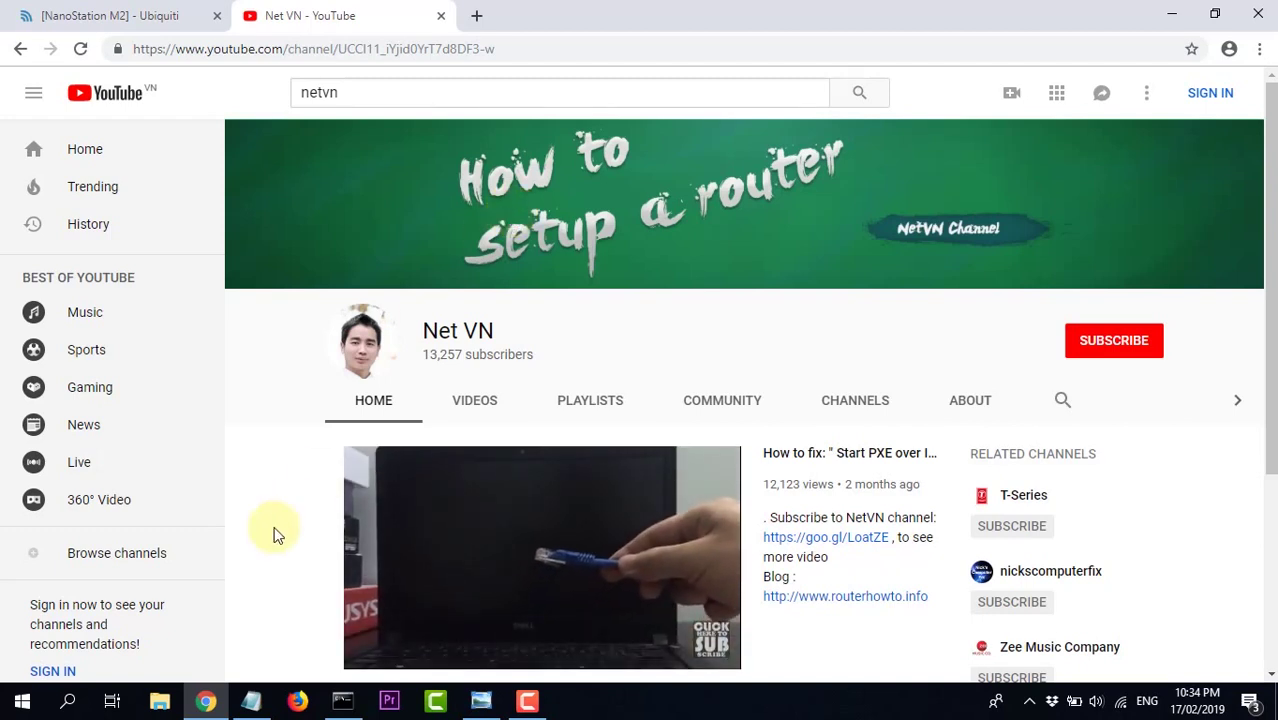
pyautogui.click(252, 700)
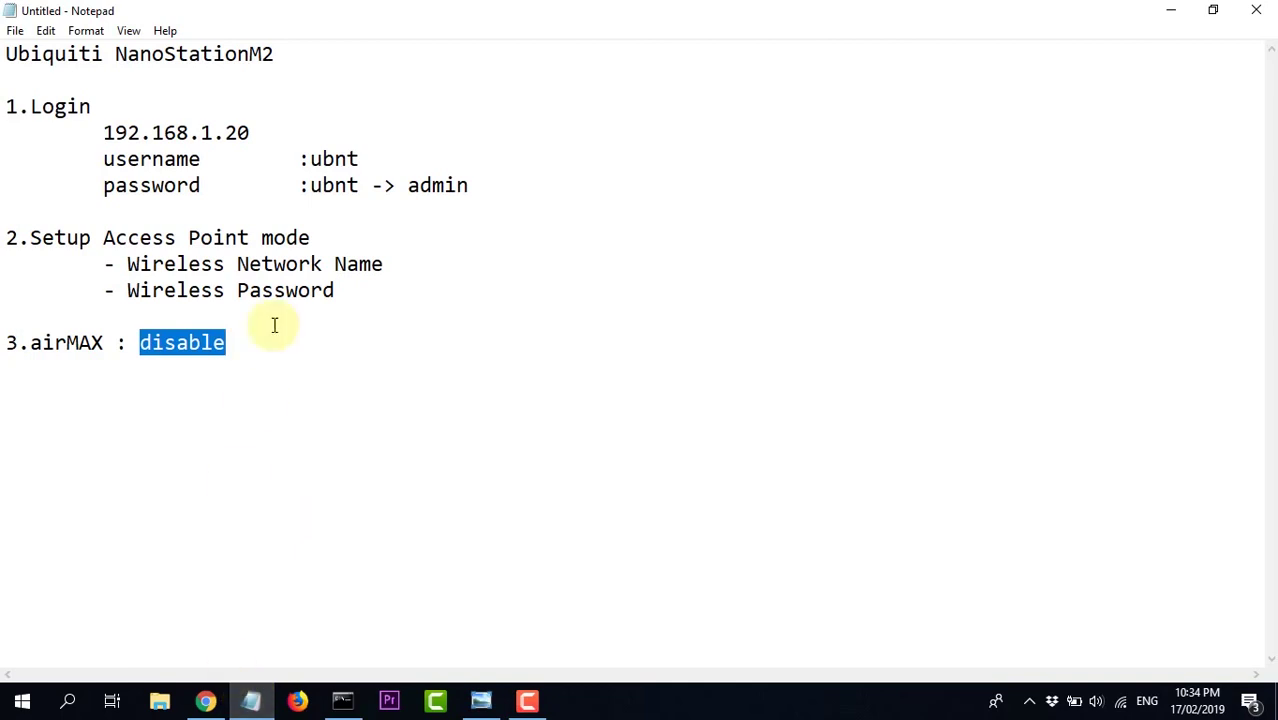
pyautogui.click(284, 132)
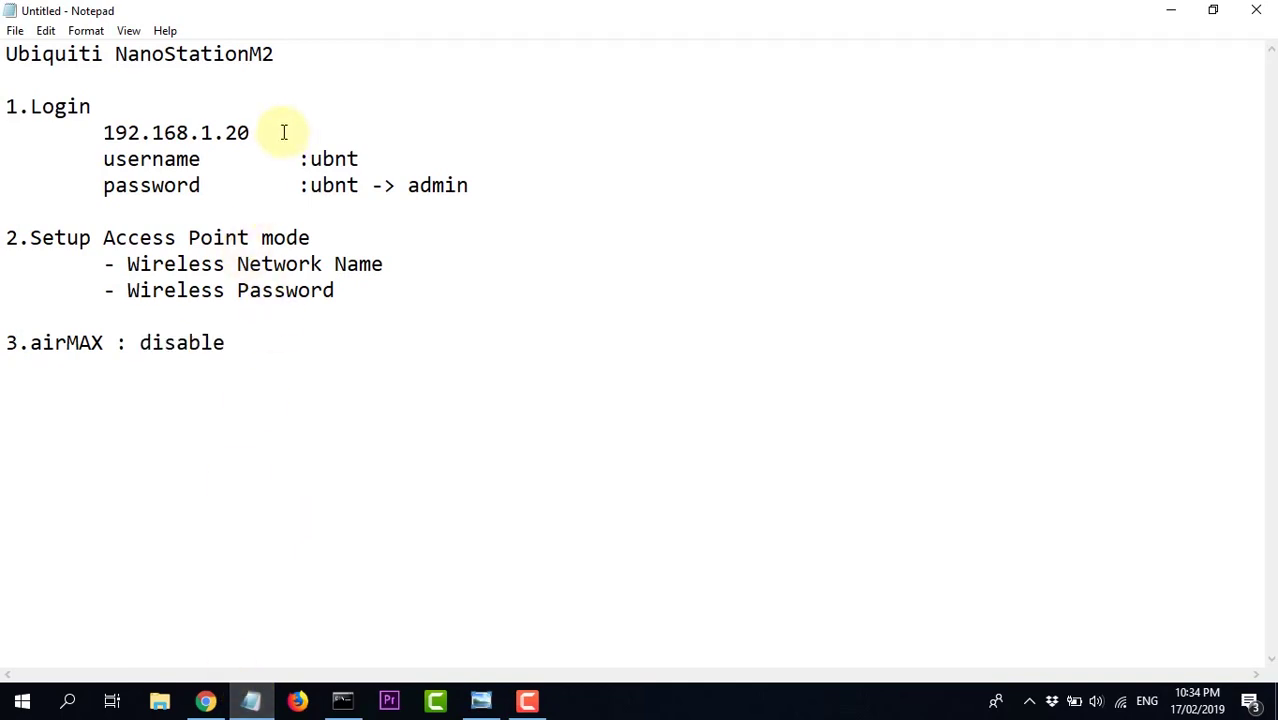
pyautogui.click(413, 162)
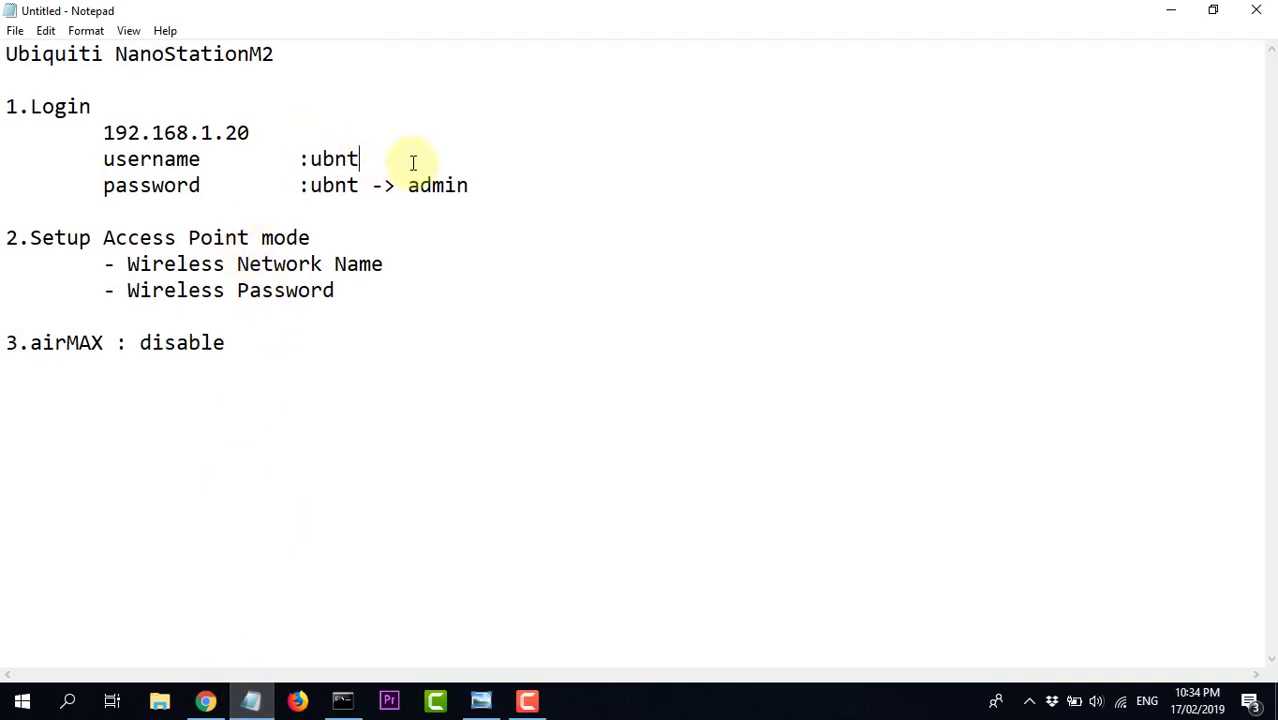
pyautogui.click(350, 160)
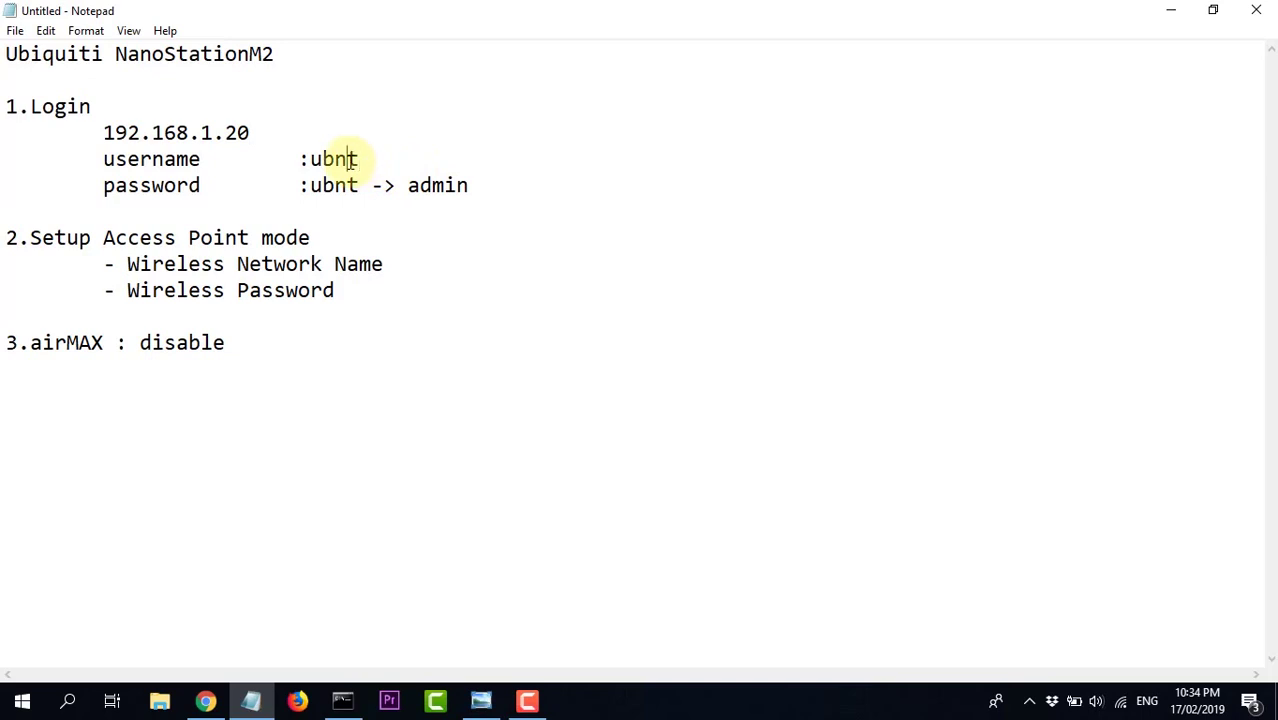
pyautogui.click(350, 186)
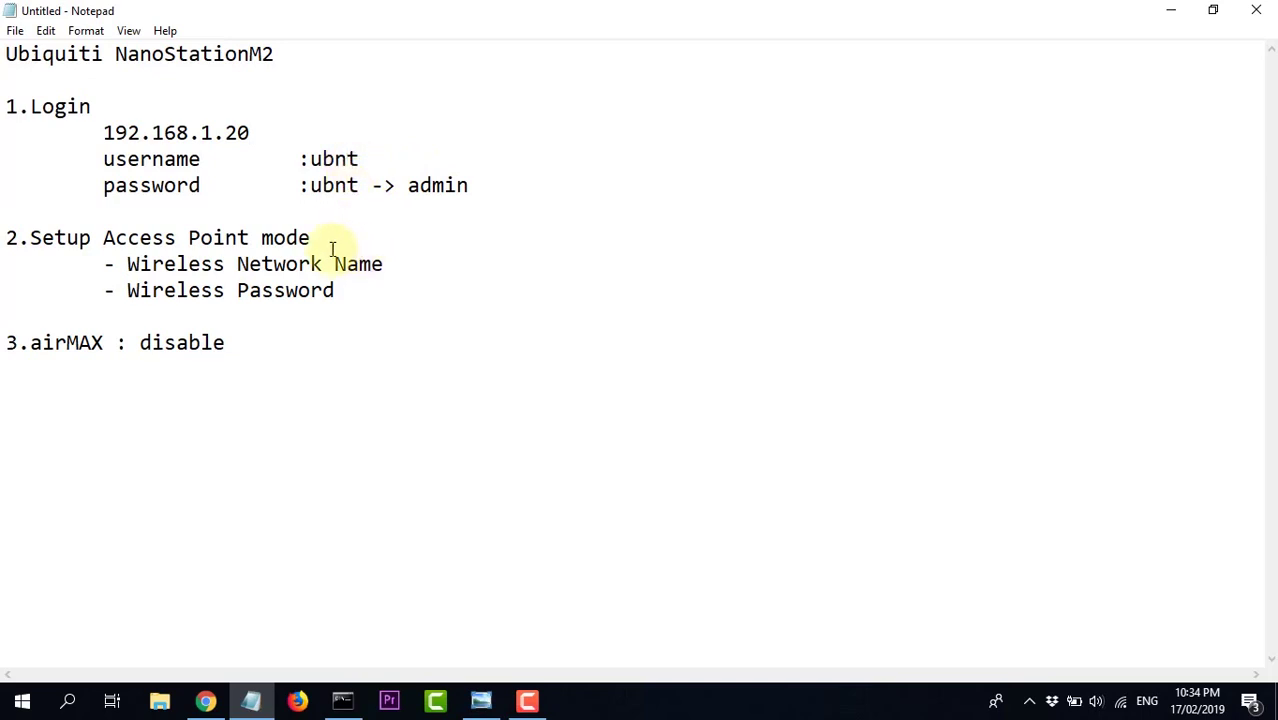
pyautogui.moveTo(318, 237); pyautogui.dragTo(3, 237)
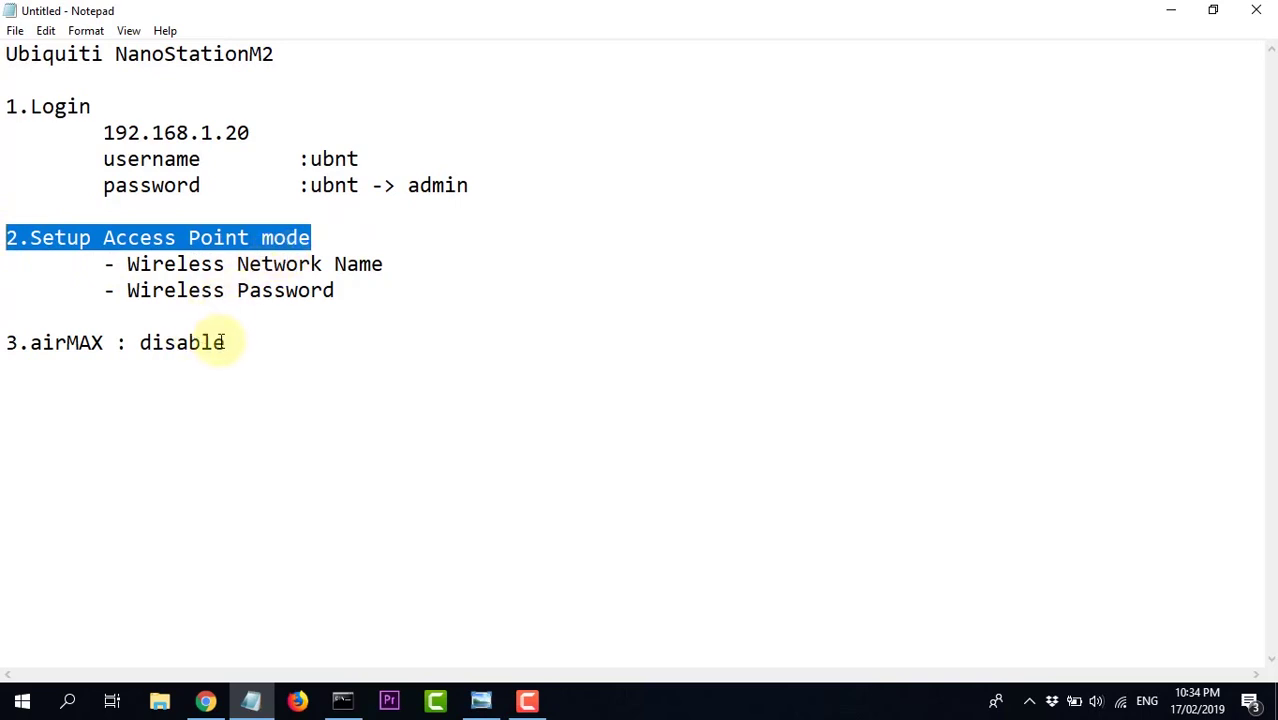
pyautogui.moveTo(233, 343); pyautogui.dragTo(8, 342)
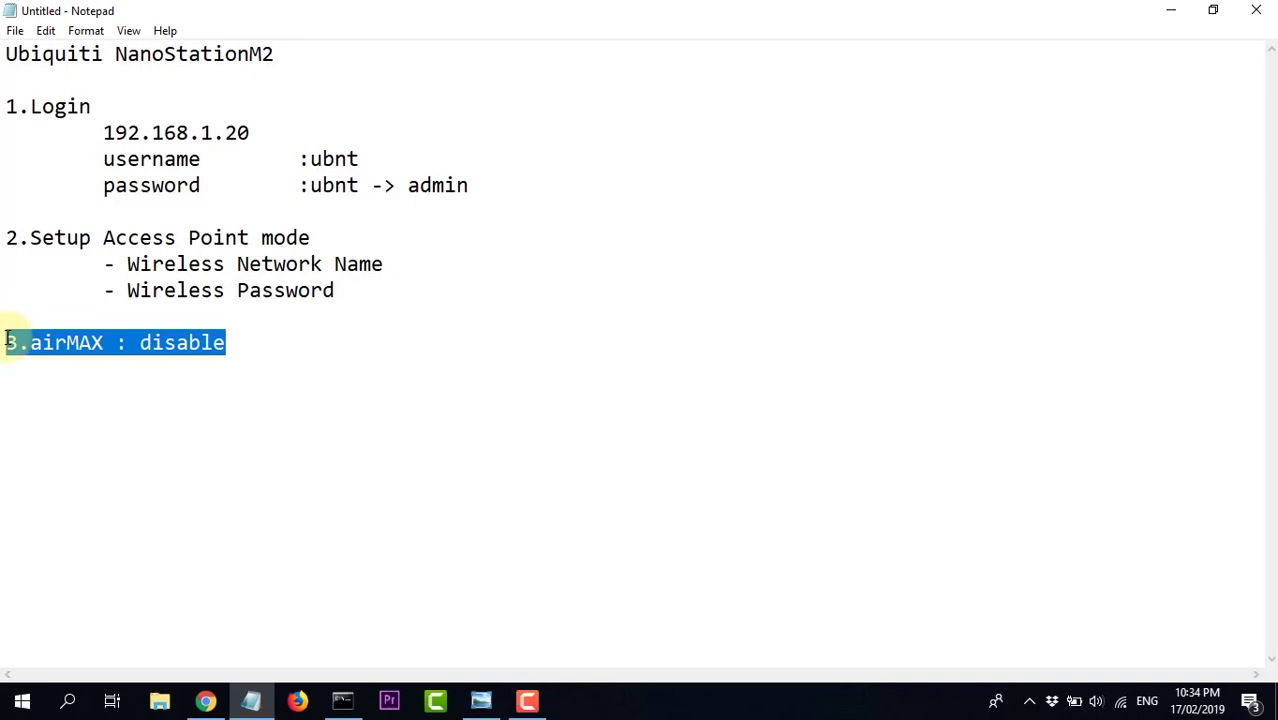